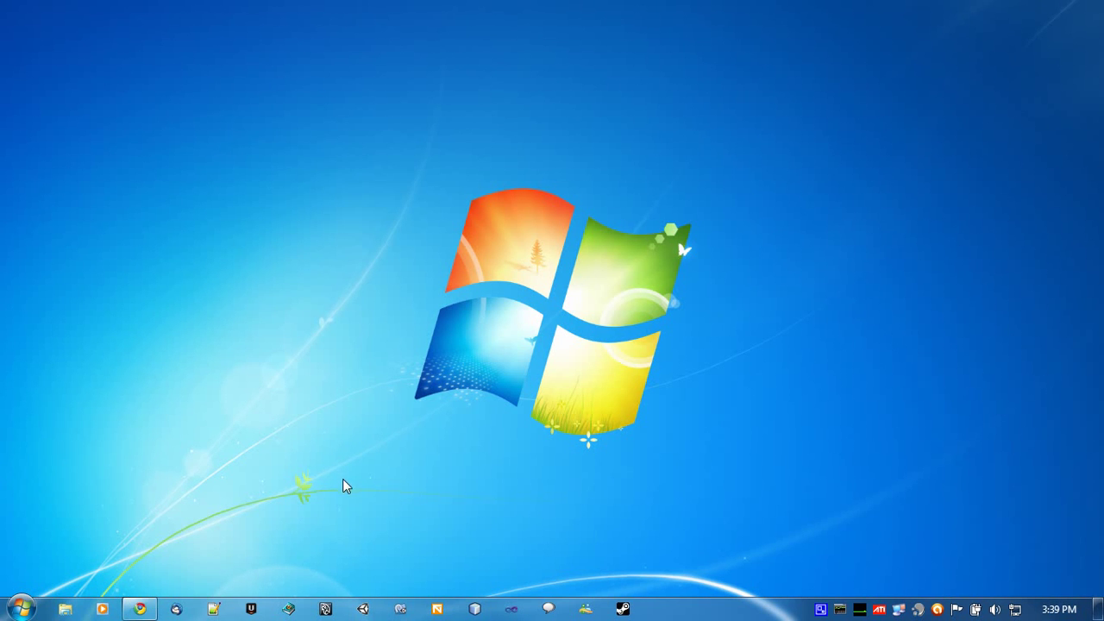
Launch Unity and create a new empty project at the chosen location.
left_click(363, 610)
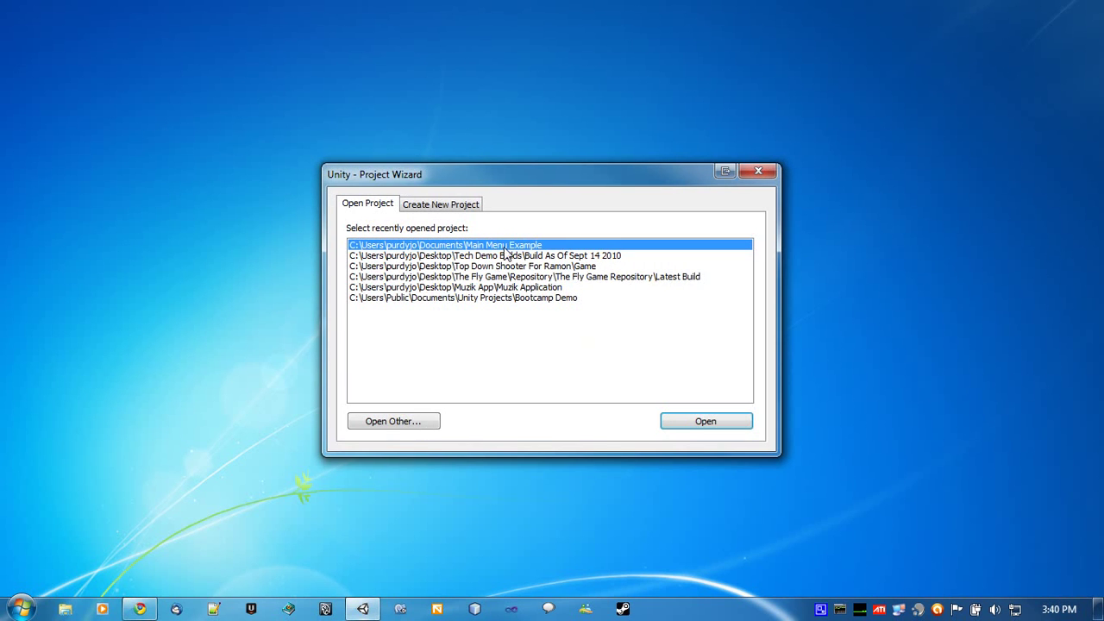
left_click(443, 205)
left_click_drag(469, 246, 593, 239)
left_click(712, 421)
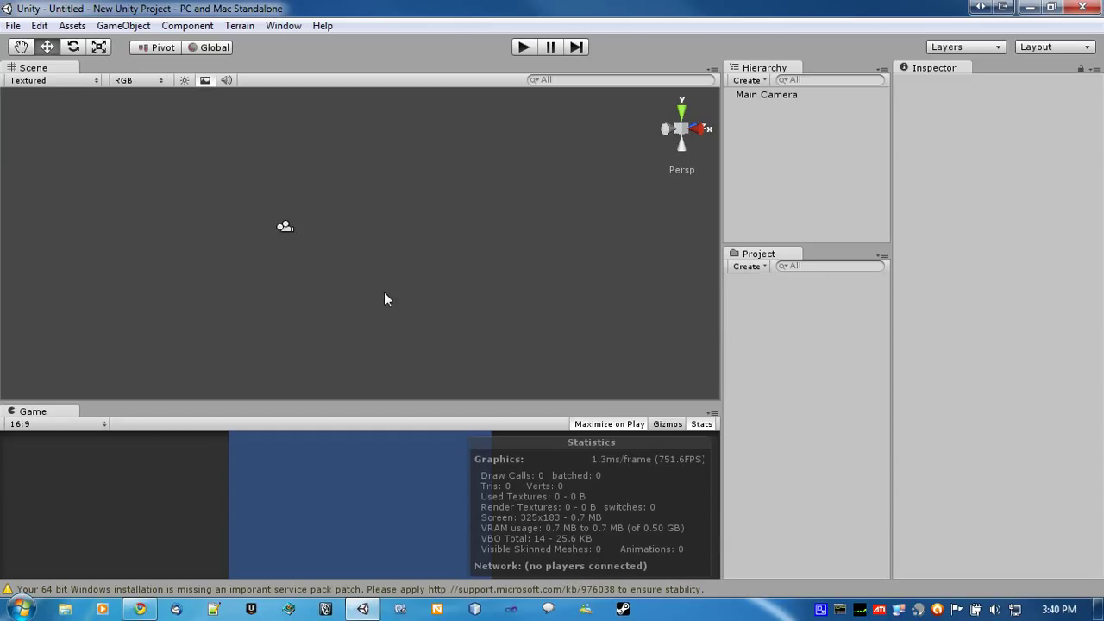
Save the current scene as Level1 and frame the Main Camera in view.
key("ctrl+s")
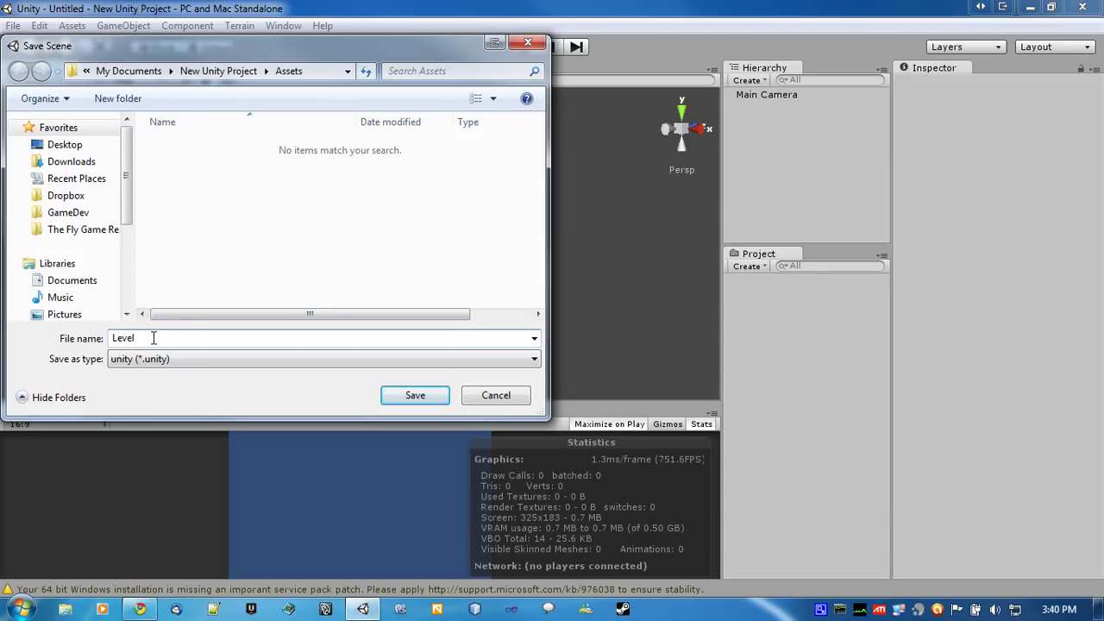
left_click(415, 395)
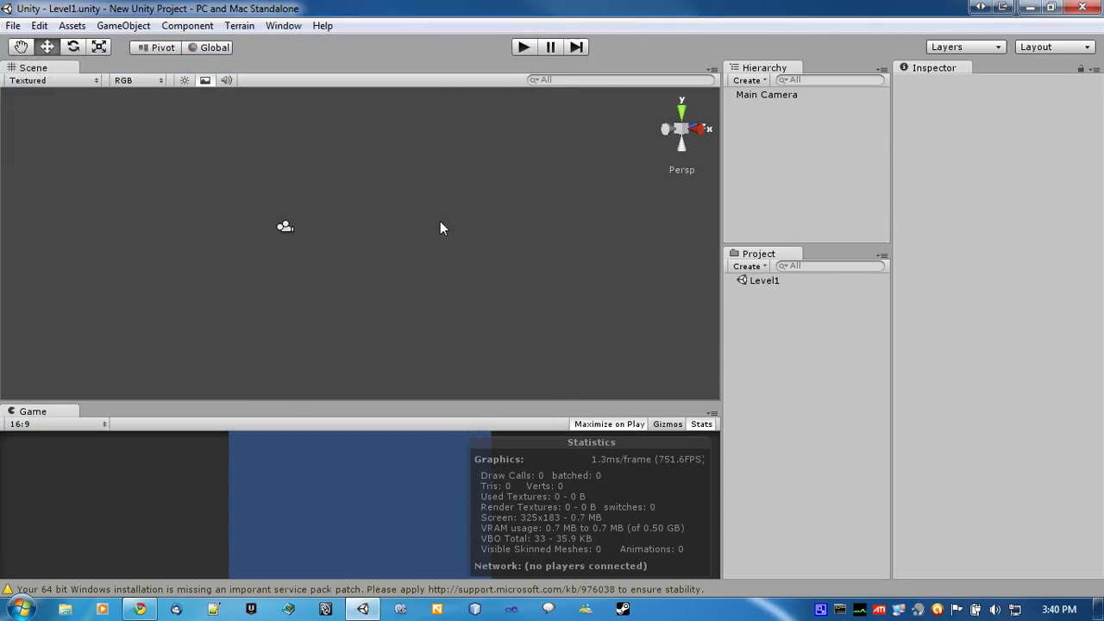
left_click(283, 227)
key("f")
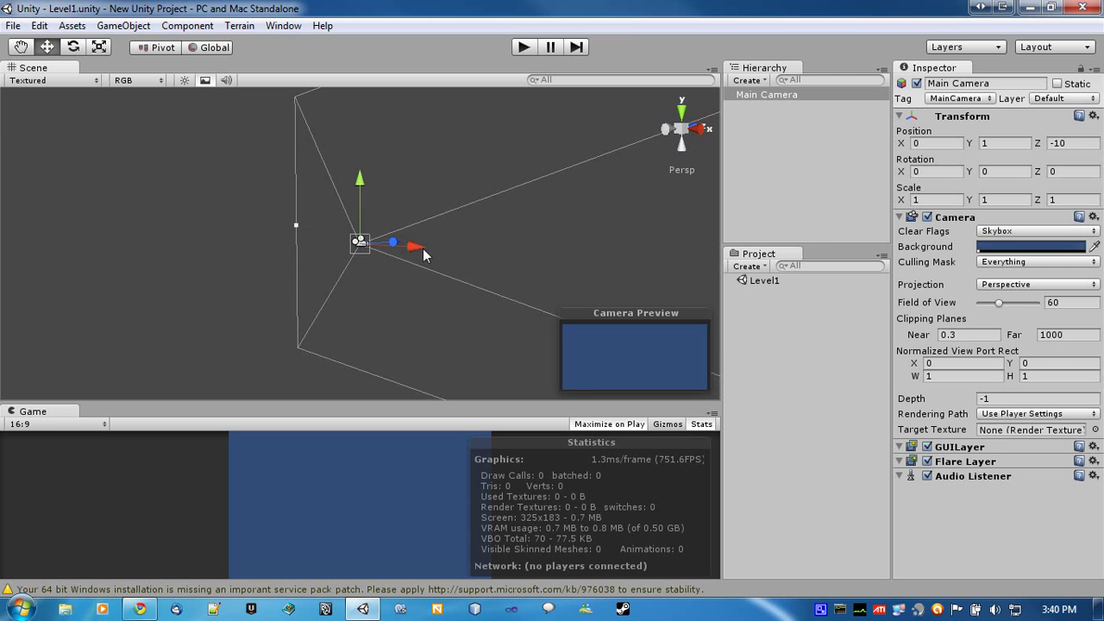
left_click_drag(423, 248, 303, 127, "alt")
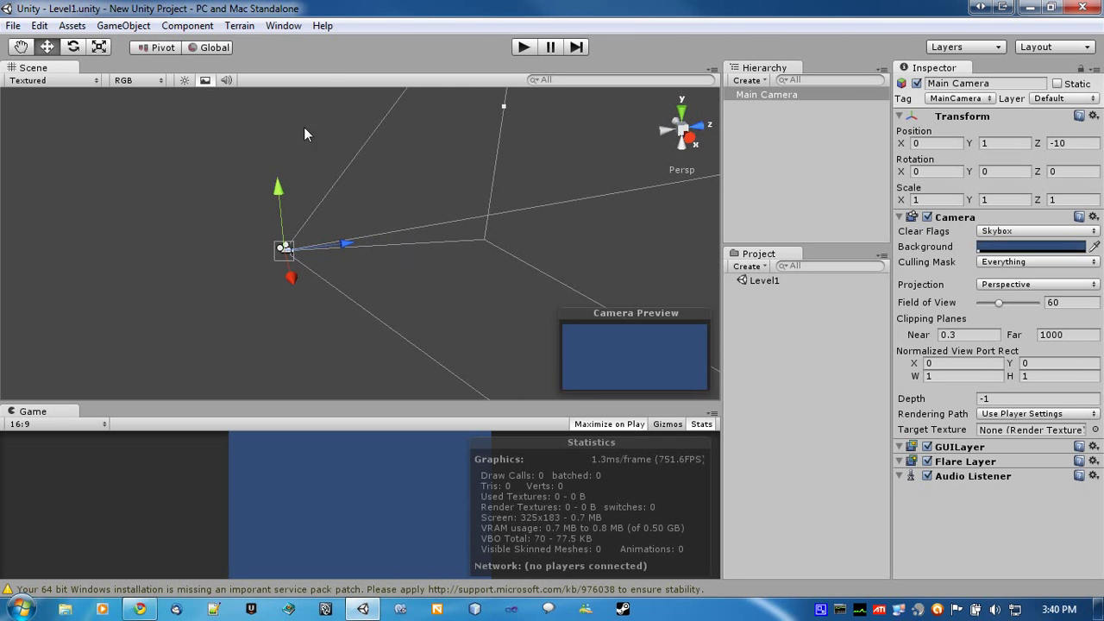
Add a Particle System to the scene at Position X 0.
left_click(121, 26)
mouse_move(277, 69)
left_click(370, 62)
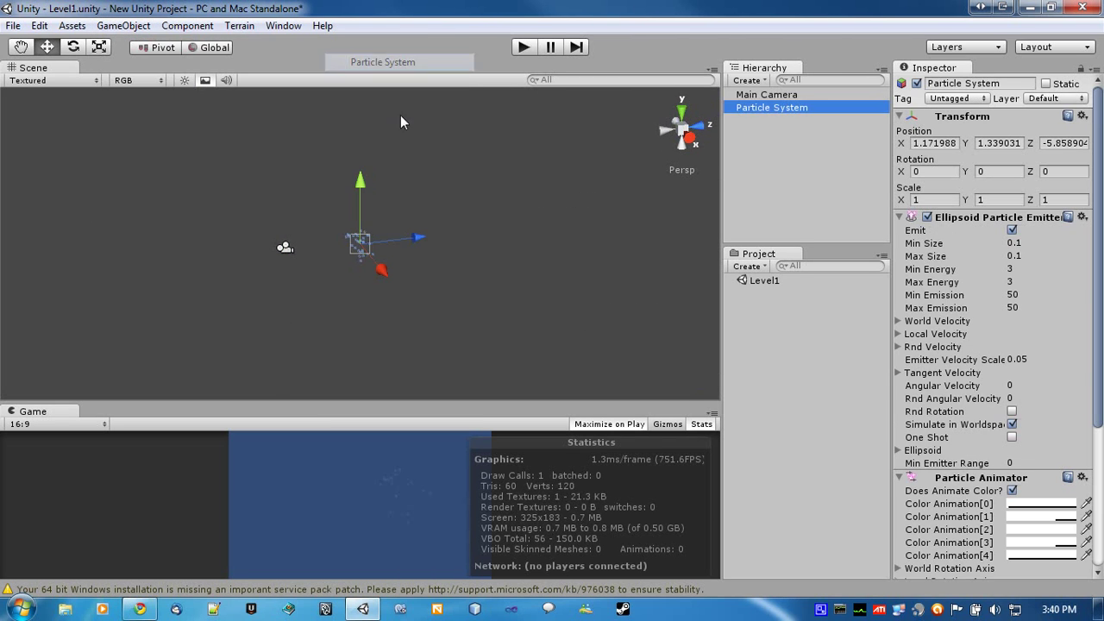
left_click_drag(434, 227, 373, 222, "alt")
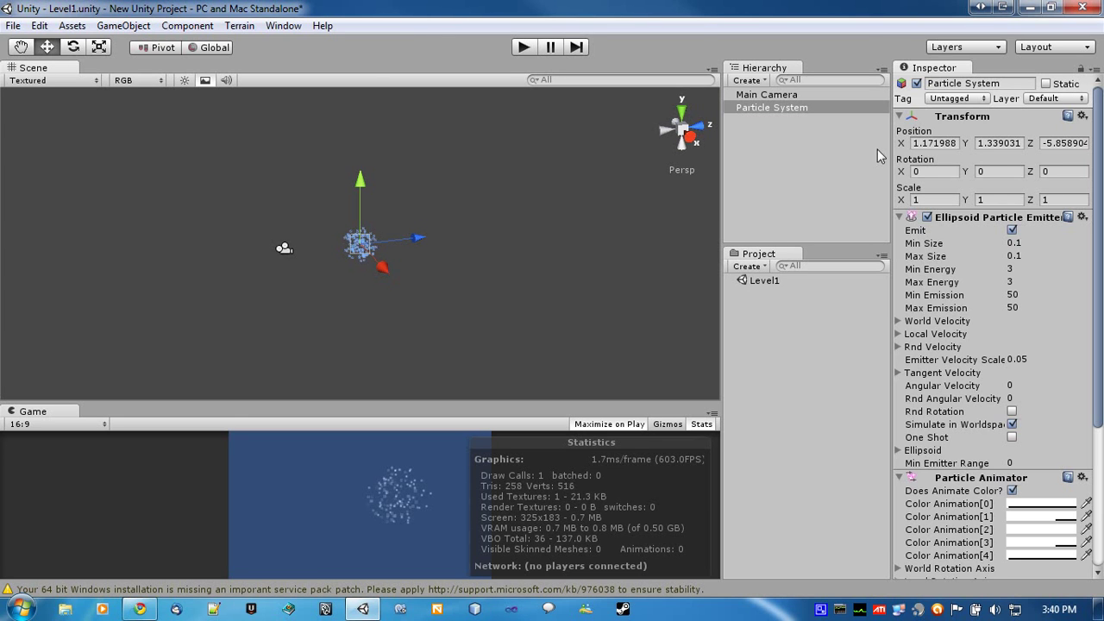
left_click(927, 143)
type("0")
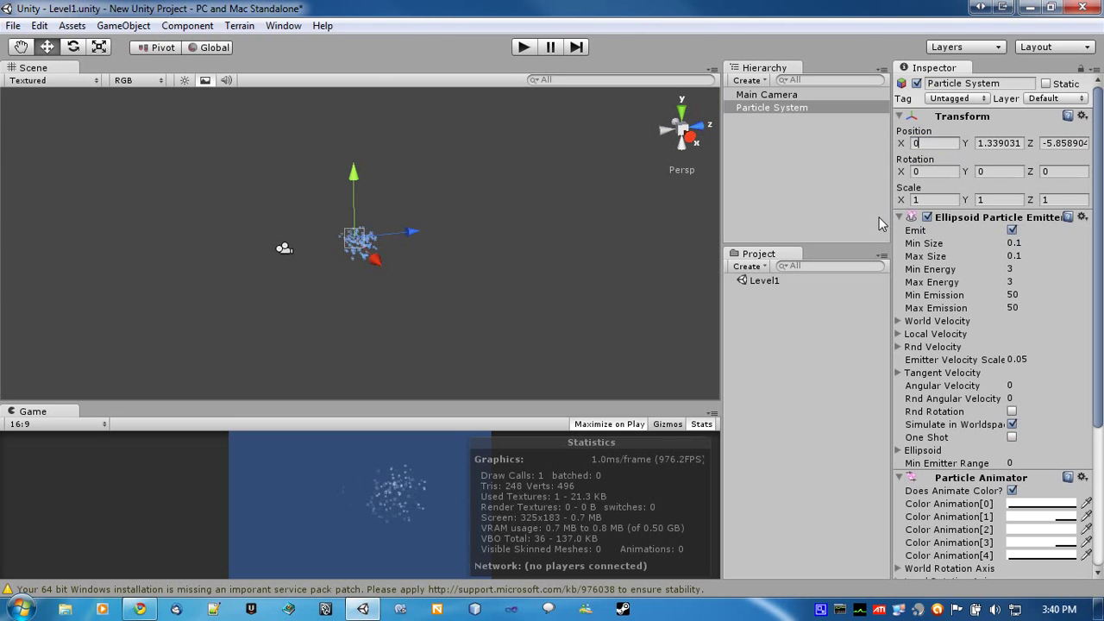
Set the particle system's minimum and maximum emission to 500.
left_click(1035, 295)
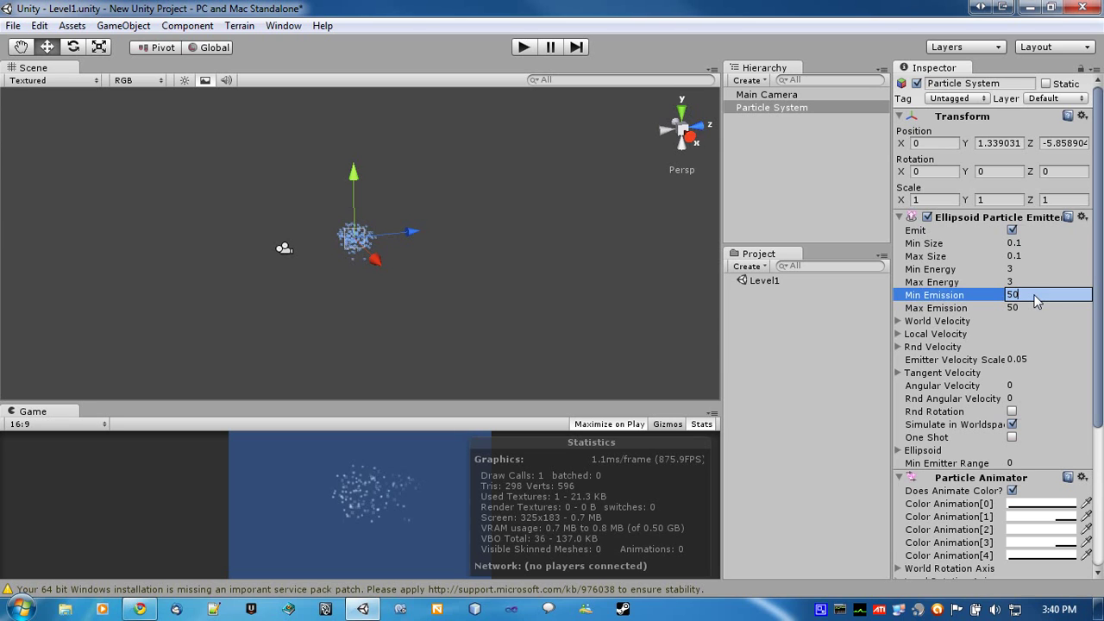
type("0")
left_click(1028, 309)
type("0")
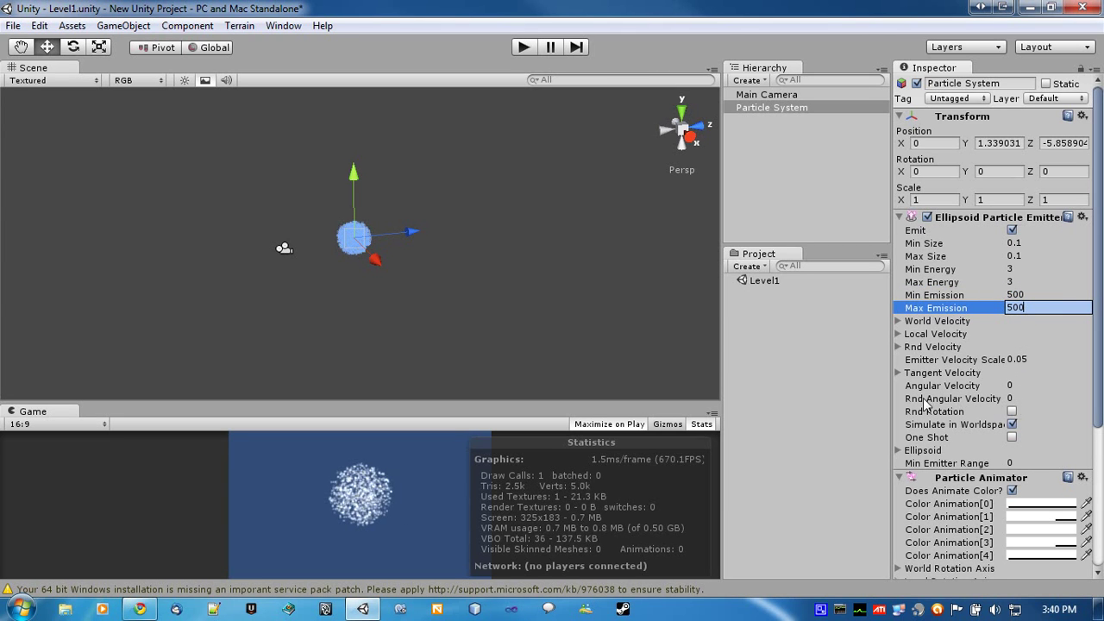
Set Rnd Velocity to 1, 1, 1, then start a fresh untitled scene.
left_click(901, 346)
left_click(1018, 360)
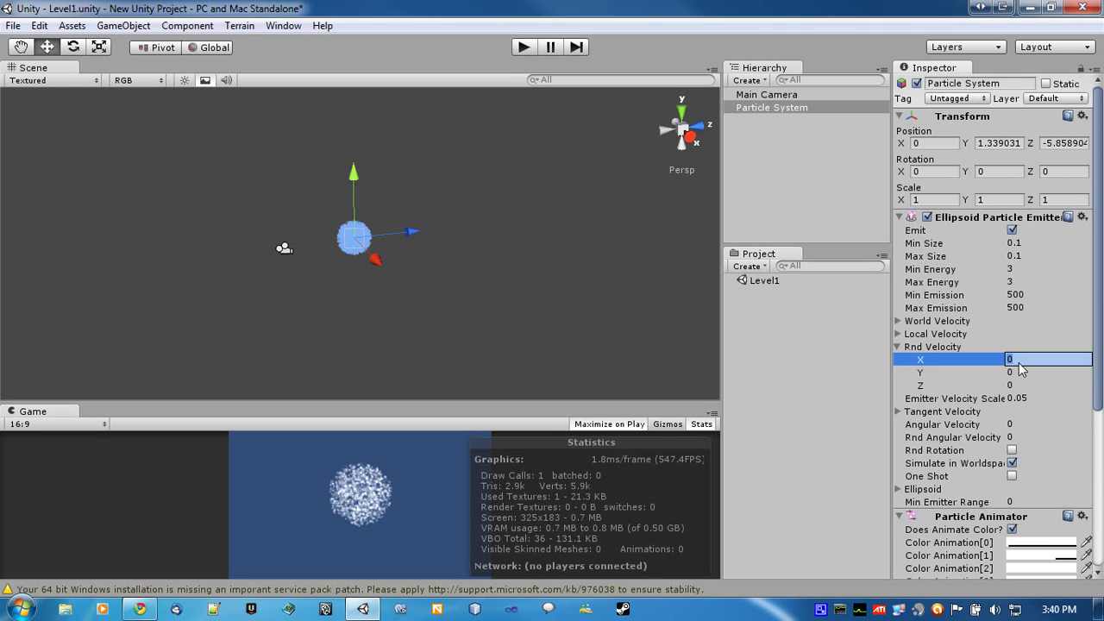
type("1")
left_click(1024, 373)
type("1")
left_click(974, 384)
type("1")
key("Return")
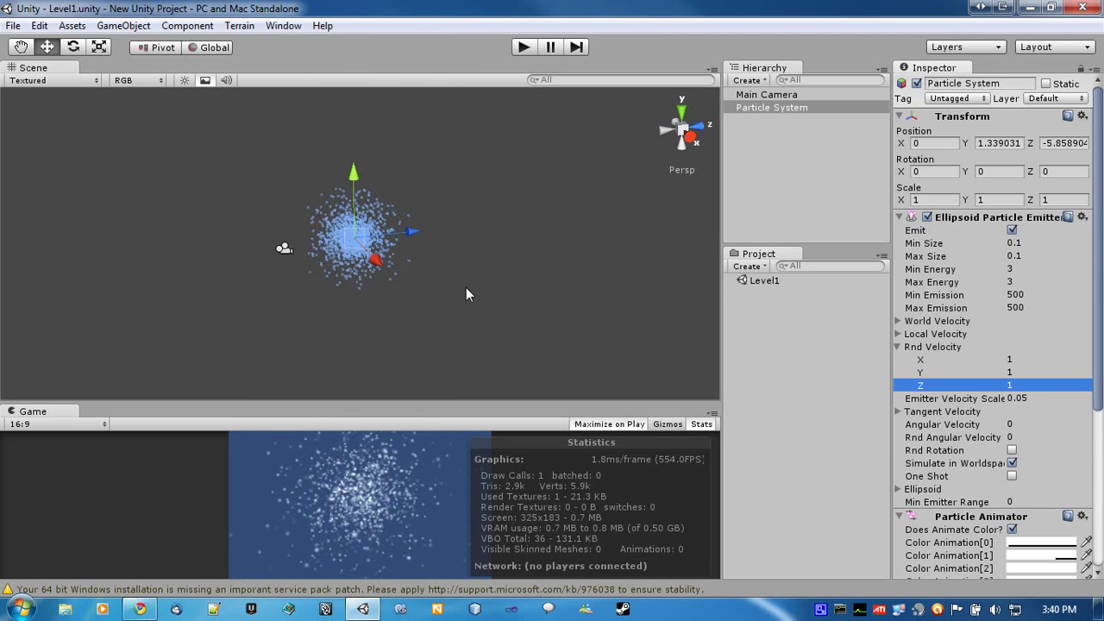
key("Delete")
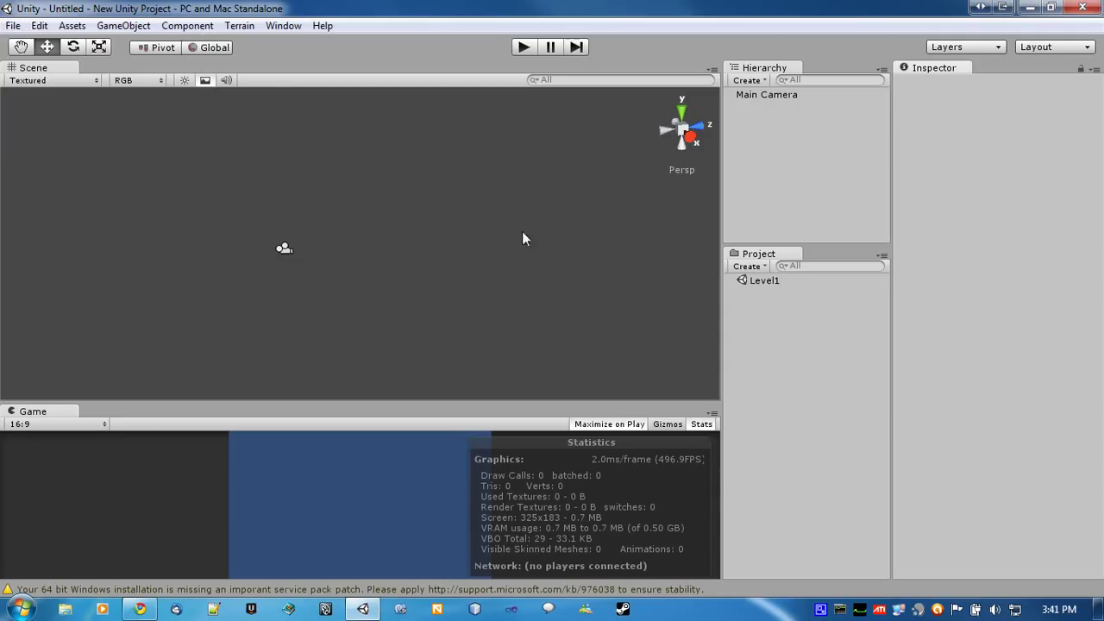
Select the Main Camera and frame it in the scene view.
left_click(757, 98)
double_click(757, 96)
left_click_drag(400, 222, 352, 212, "alt")
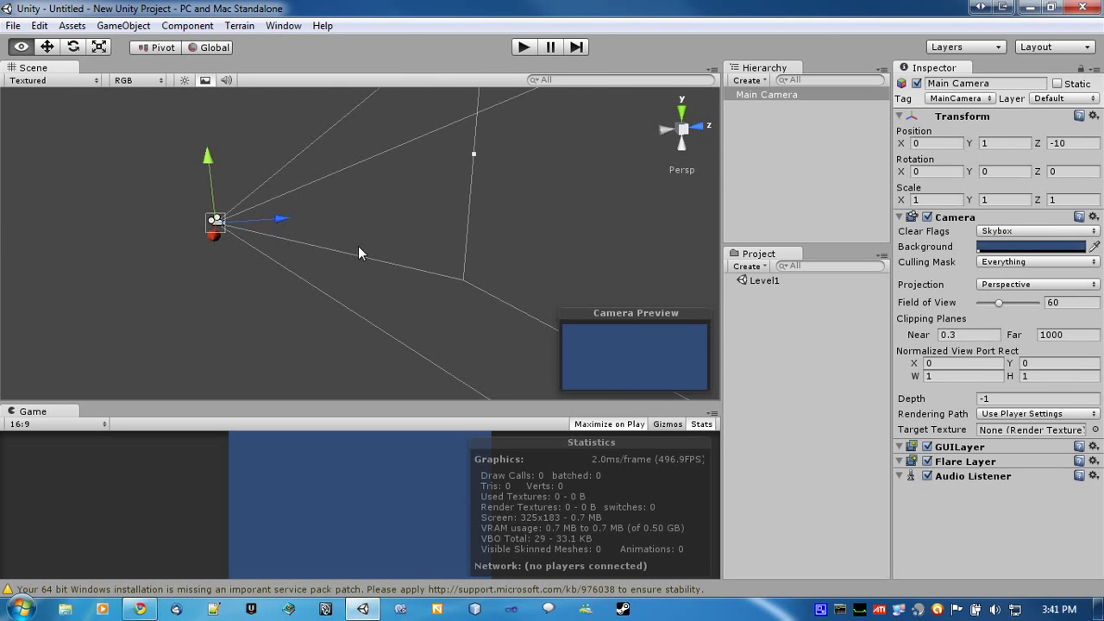
left_click_drag(362, 249, 440, 266, "alt")
Add a Cube at Position X 0 and lower it below the camera.
left_click(123, 25)
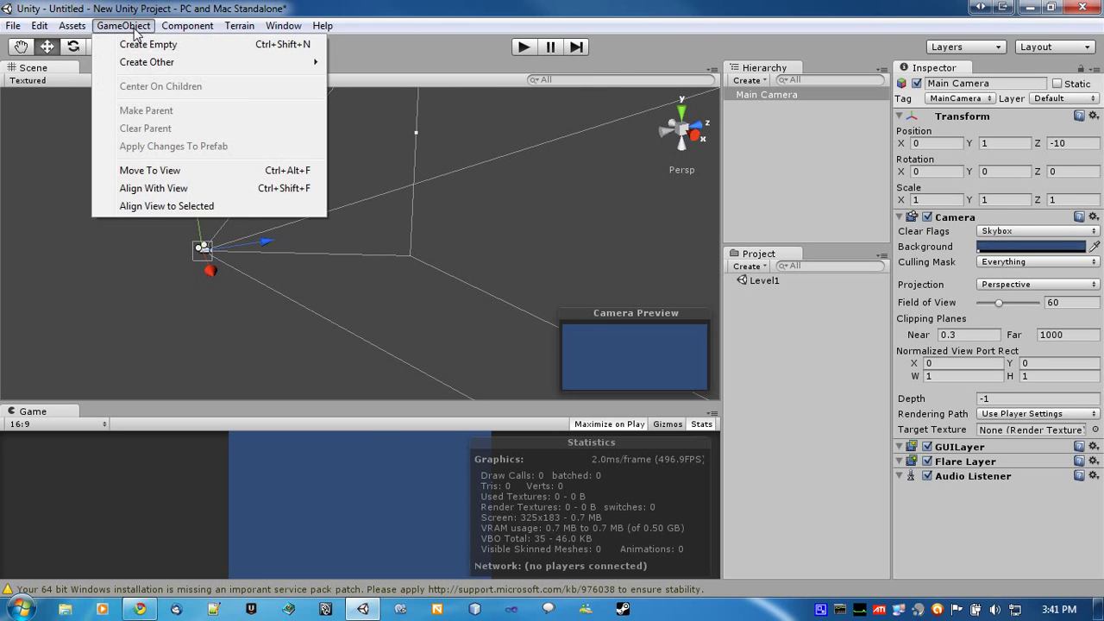
mouse_move(302, 63)
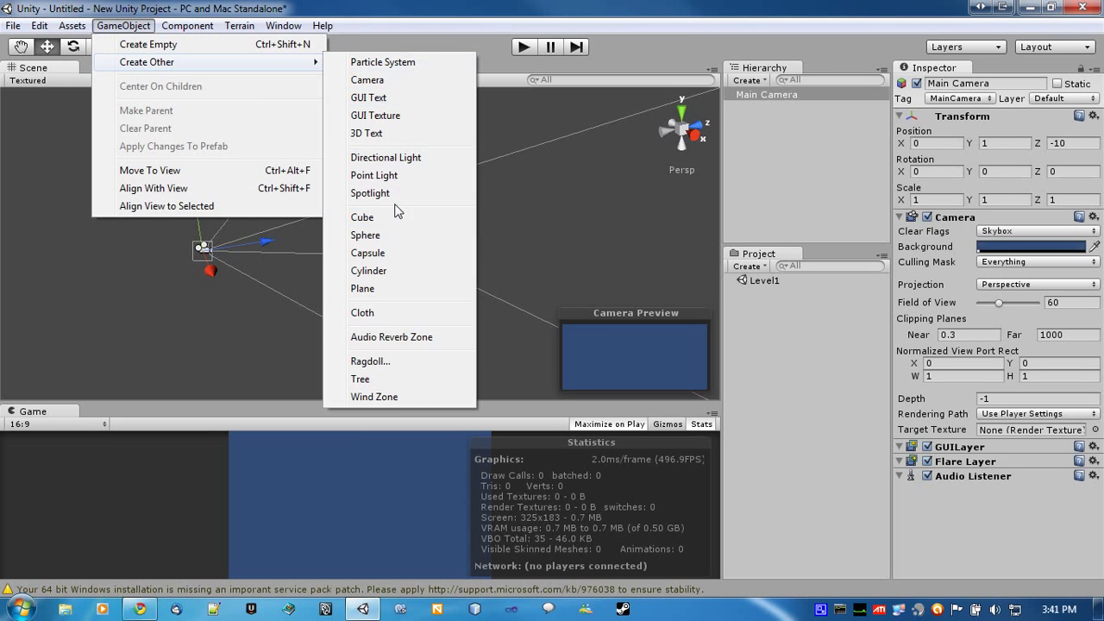
left_click(392, 218)
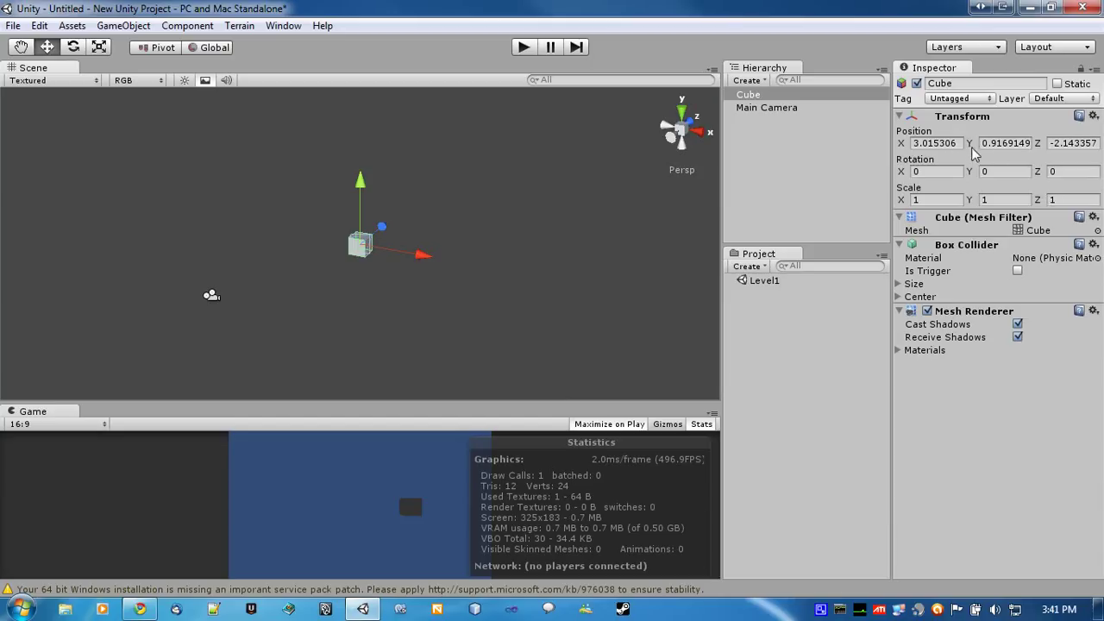
left_click(949, 143)
type("0")
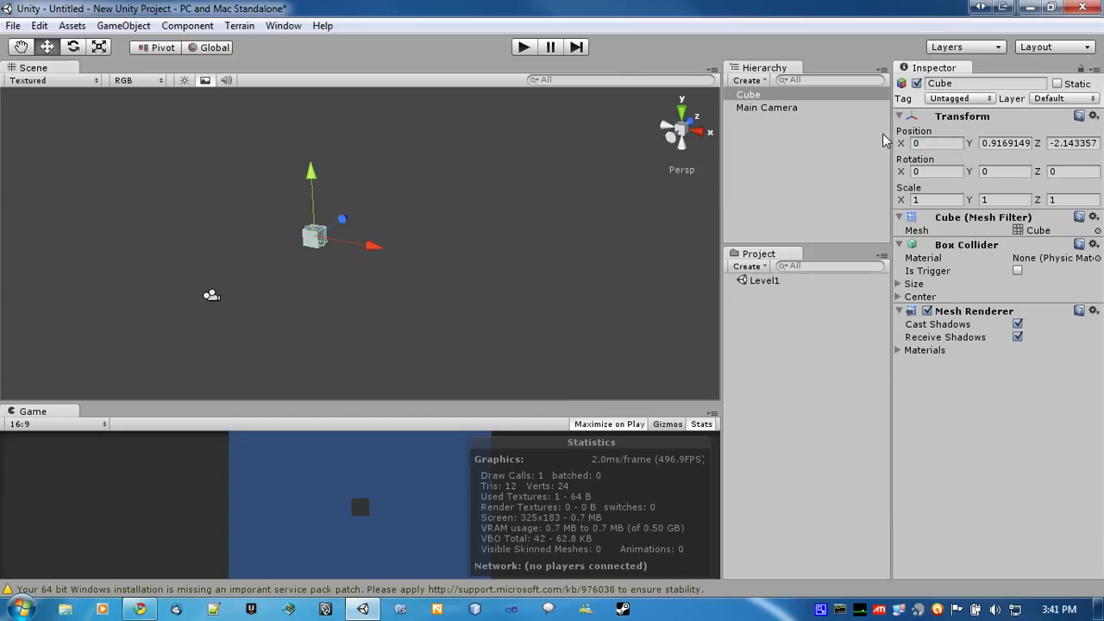
left_click_drag(420, 296, 362, 224, "alt")
left_click_drag(330, 177, 344, 197)
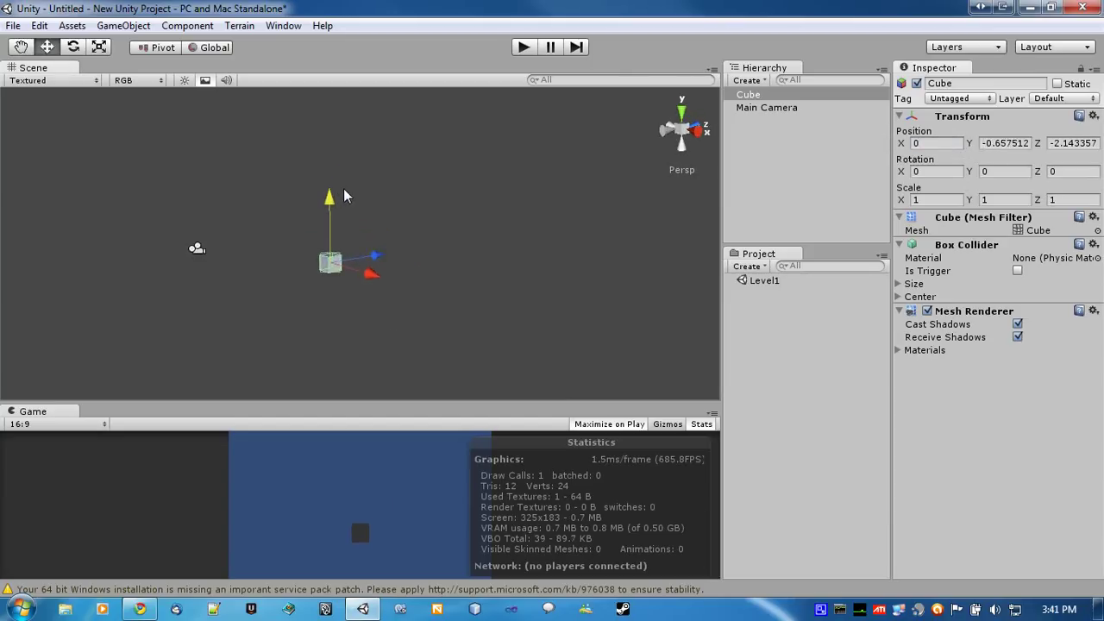
Stretch the cube into a flat floor scaled 38.6179 × 1 × 58.64691 and begin saving the scene.
key("r")
left_click_drag(374, 256, 119, 301)
left_click_drag(377, 278, 507, 372)
key("w")
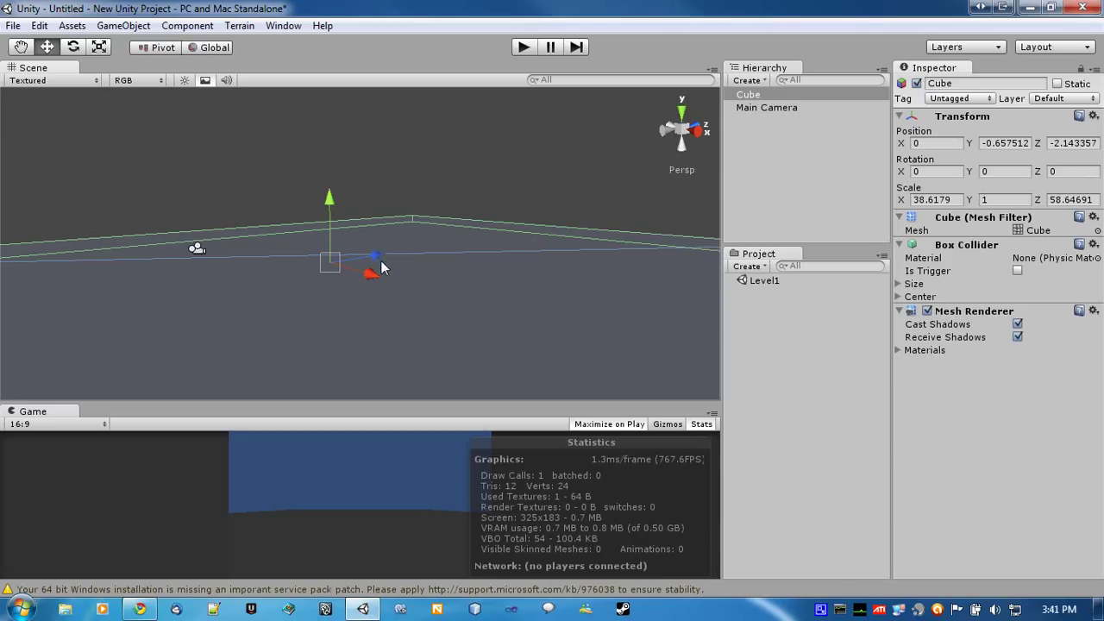
left_click_drag(381, 261, 599, 276)
left_click_drag(604, 345, 425, 308, "alt")
left_click(222, 132)
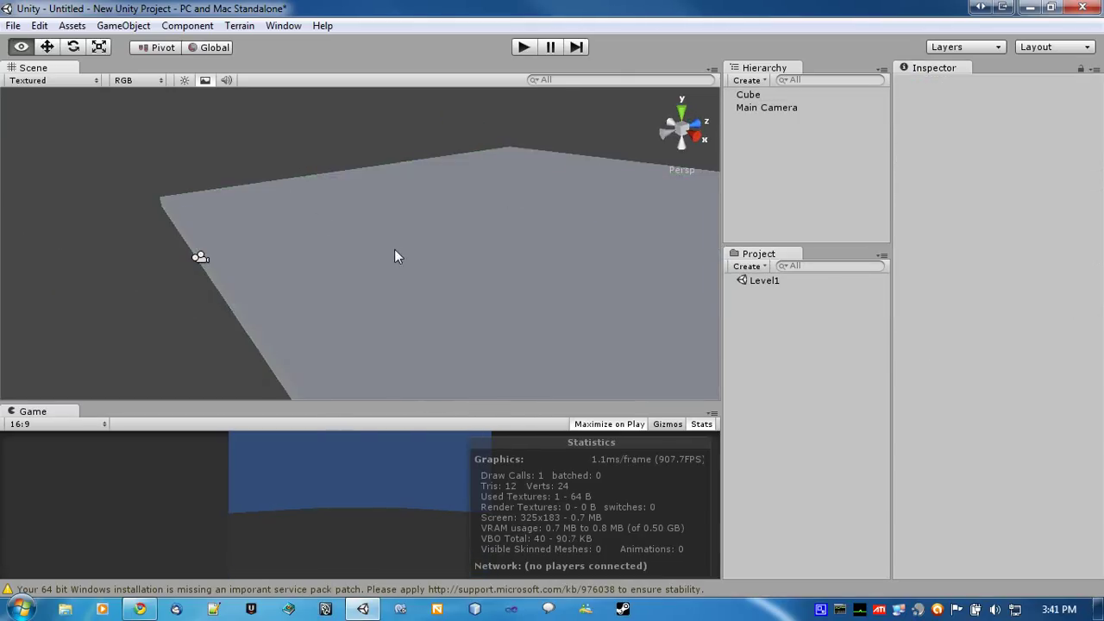
left_click_drag(394, 249, 323, 232, "alt")
key("ctrl+s")
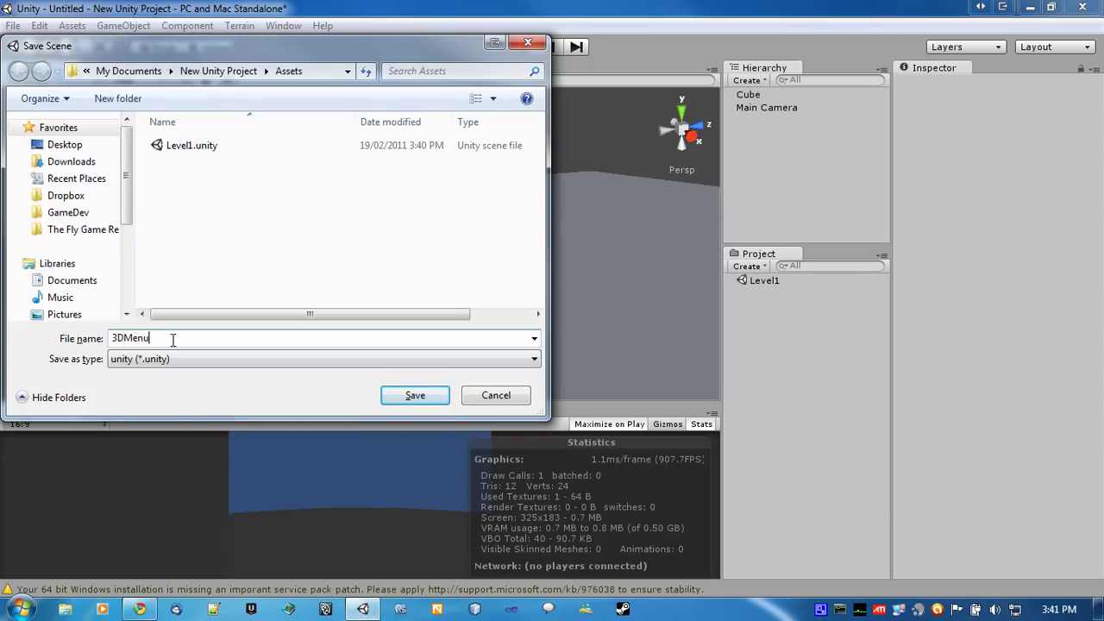
Save the scene as 3DMenu and add 3DMenu and Level1 as build scenes 0 and 1.
key("Return")
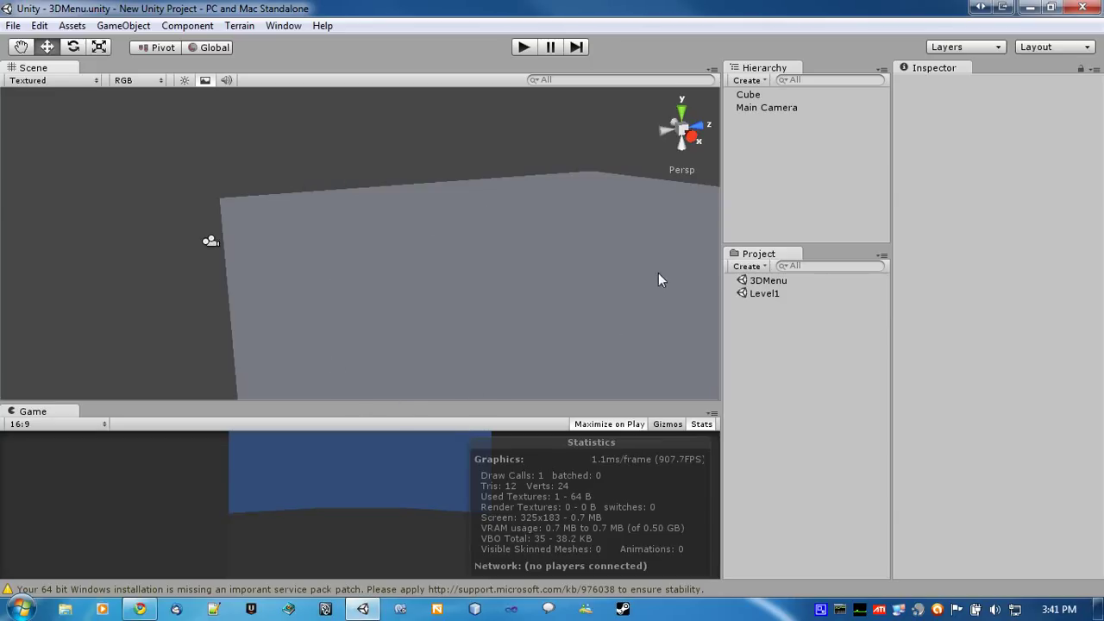
left_click(13, 26)
left_click(65, 188)
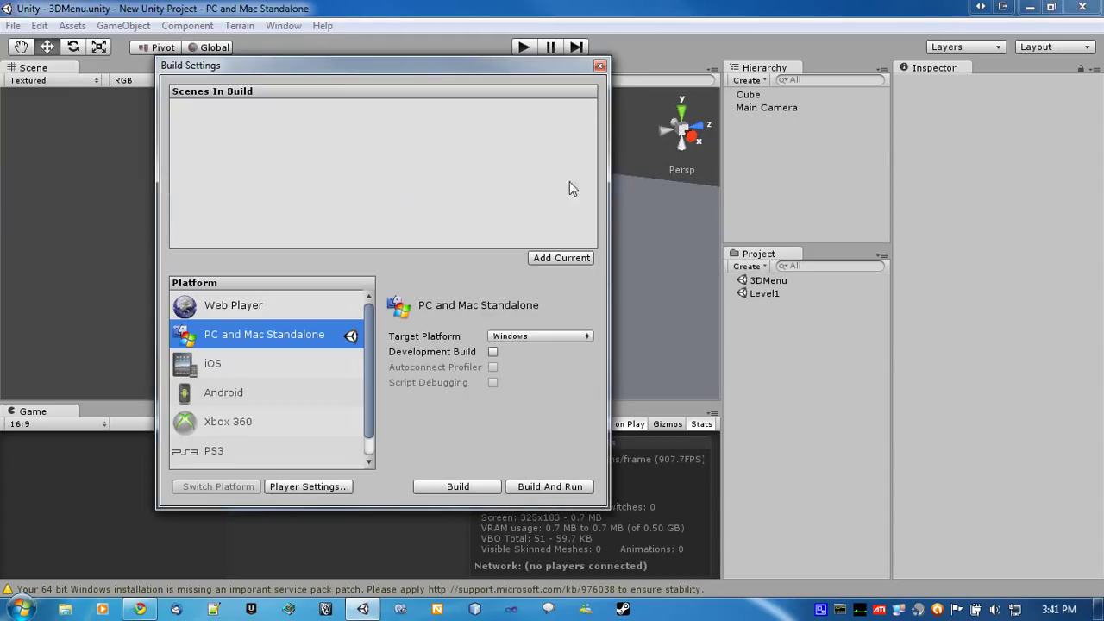
left_click_drag(768, 282, 324, 134)
left_click_drag(756, 292, 279, 173)
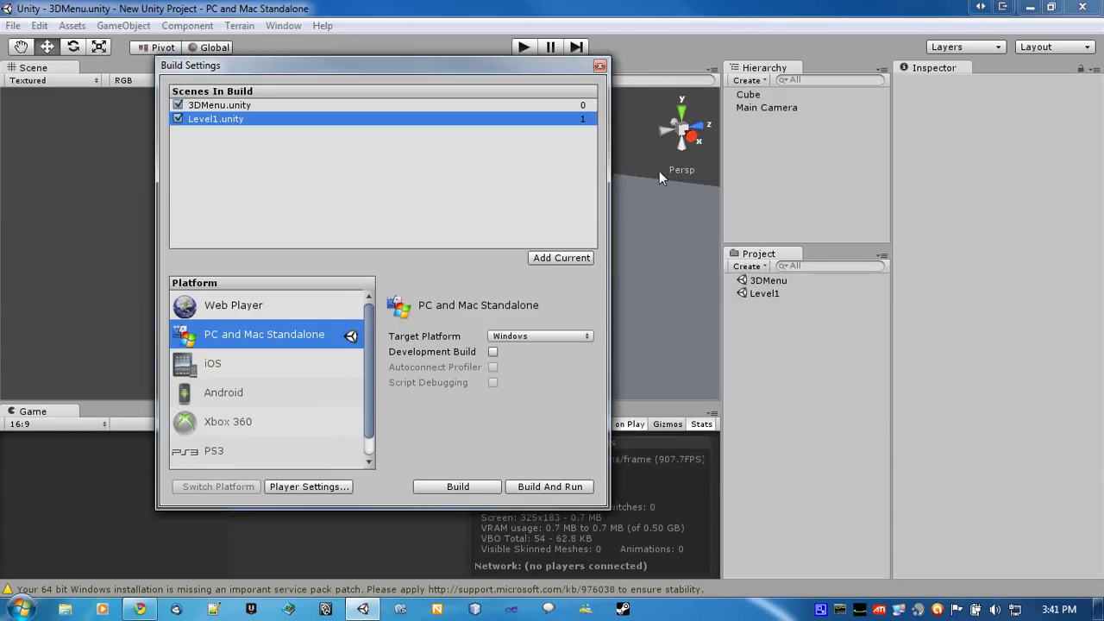
left_click(599, 68)
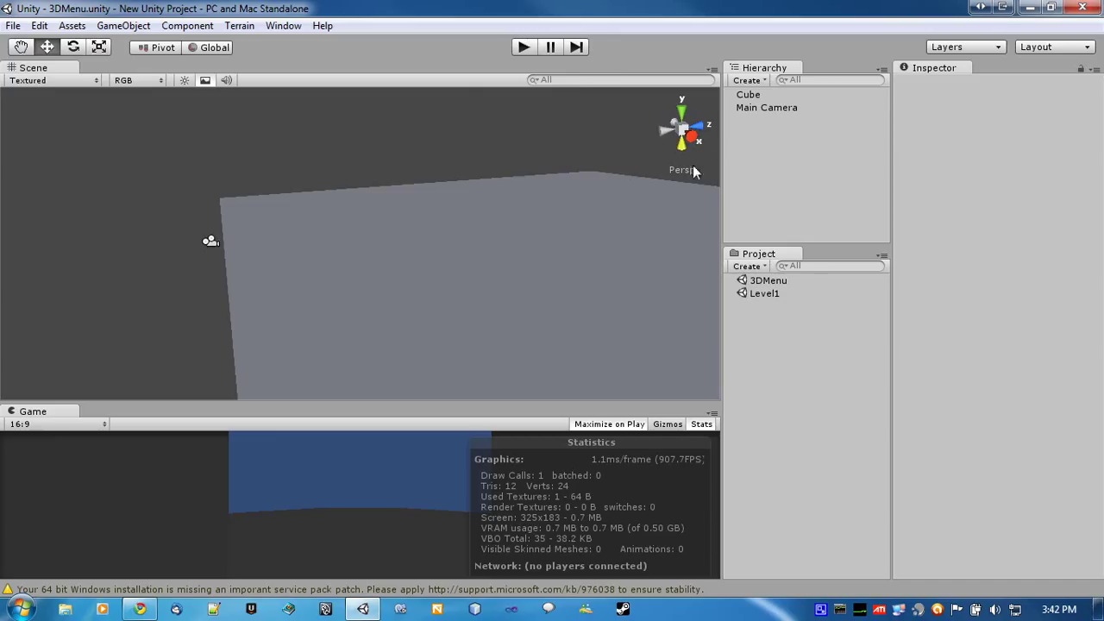
left_click_drag(423, 239, 264, 280, "alt")
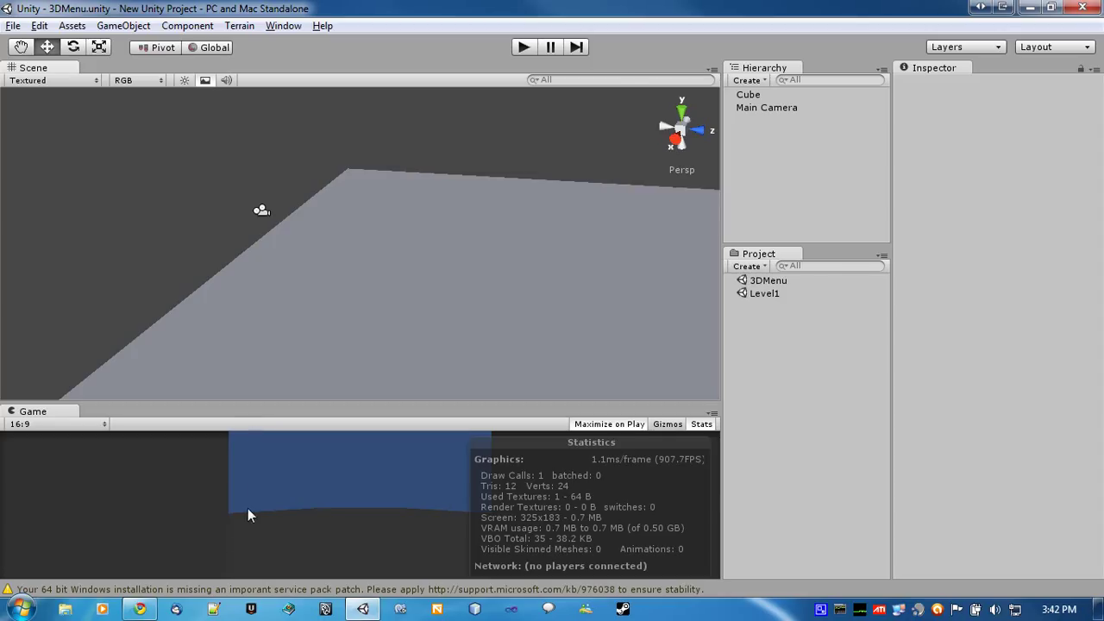
Browse to C:\Windows\Fonts and copy the Comic Sans MS font.
left_click(68, 610)
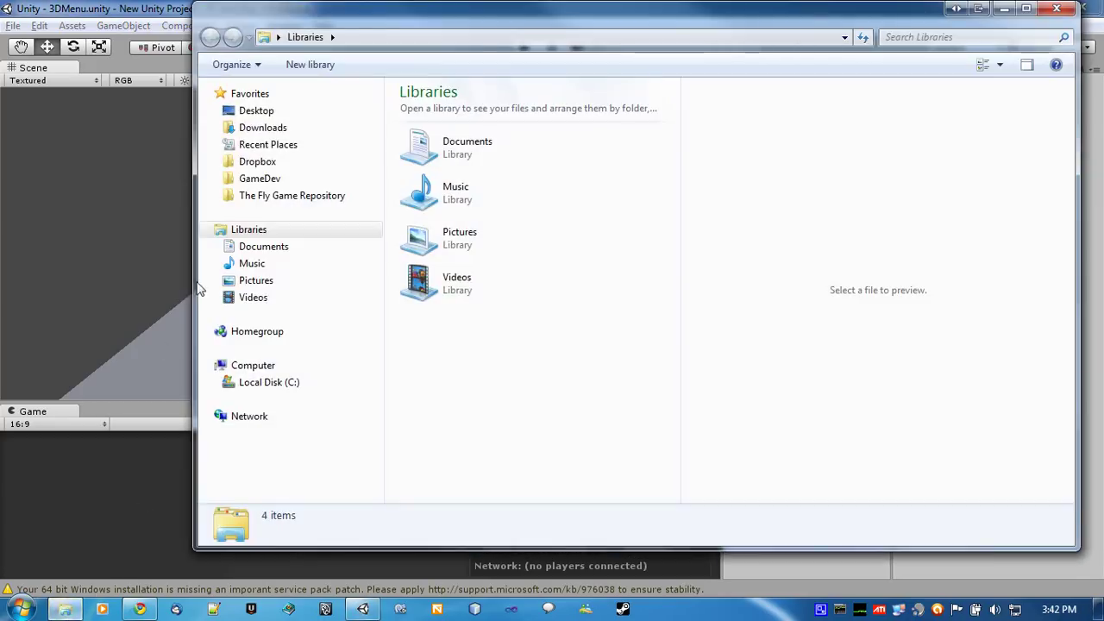
left_click(271, 386)
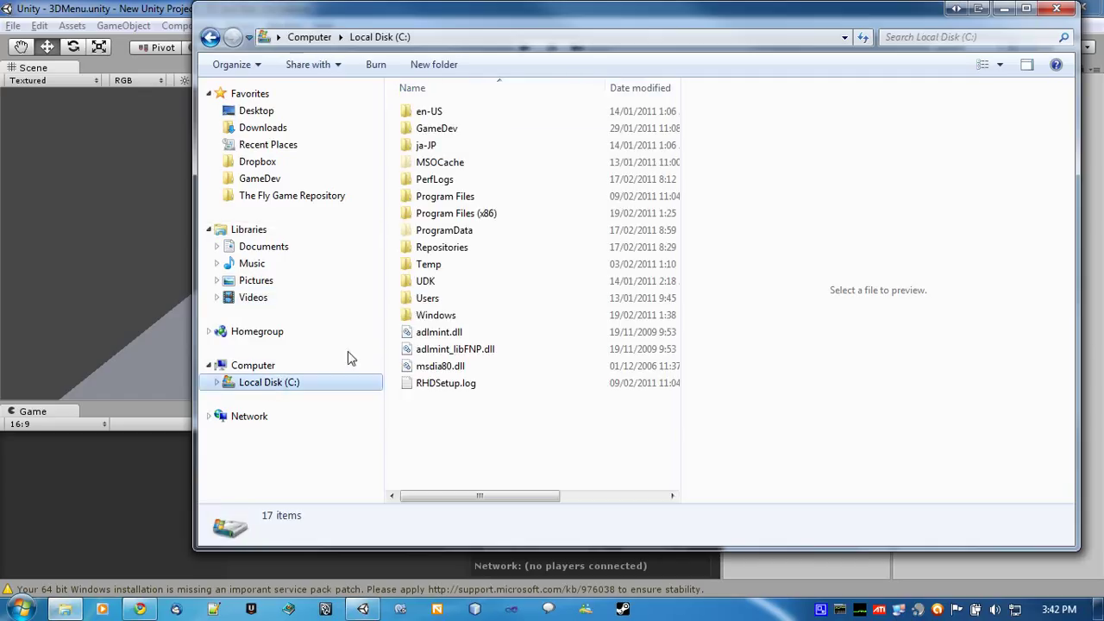
double_click(456, 317)
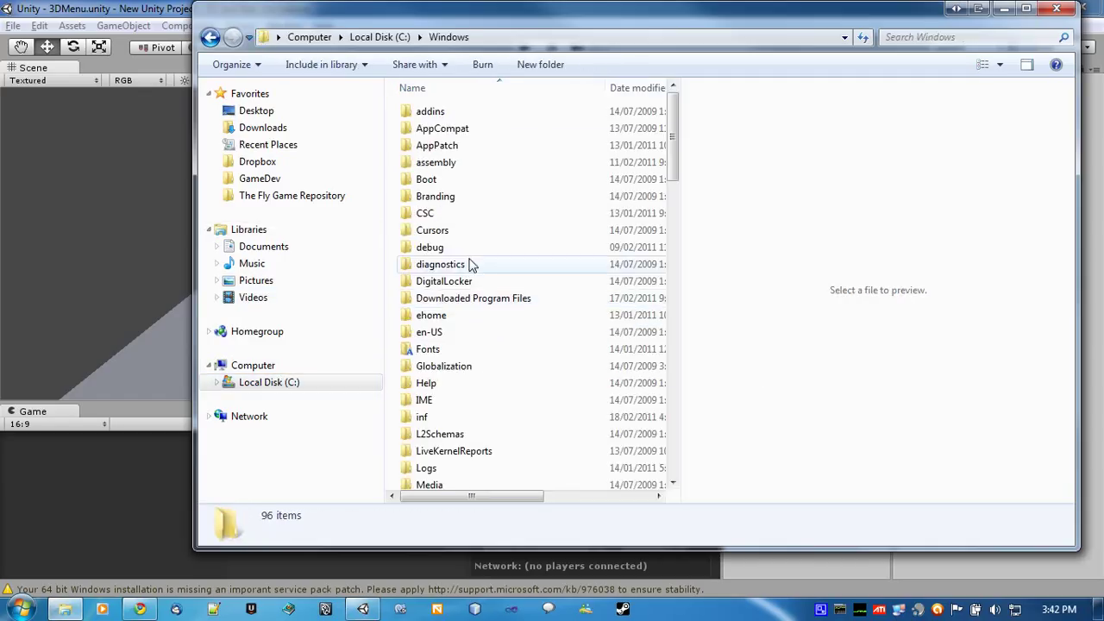
double_click(432, 352)
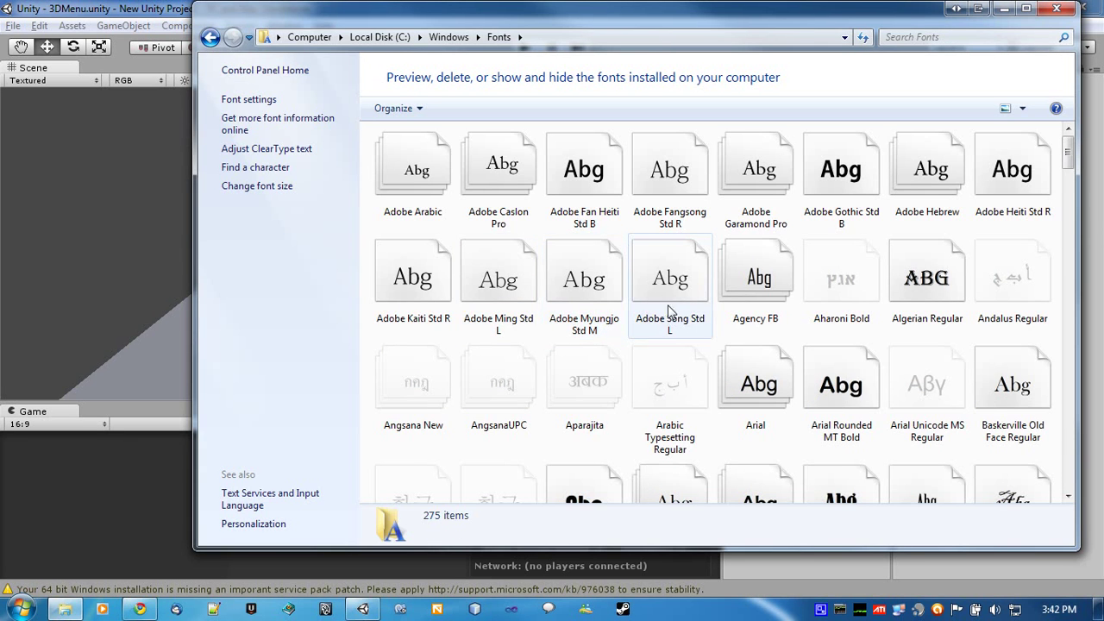
scroll(634, 334, "down", 5)
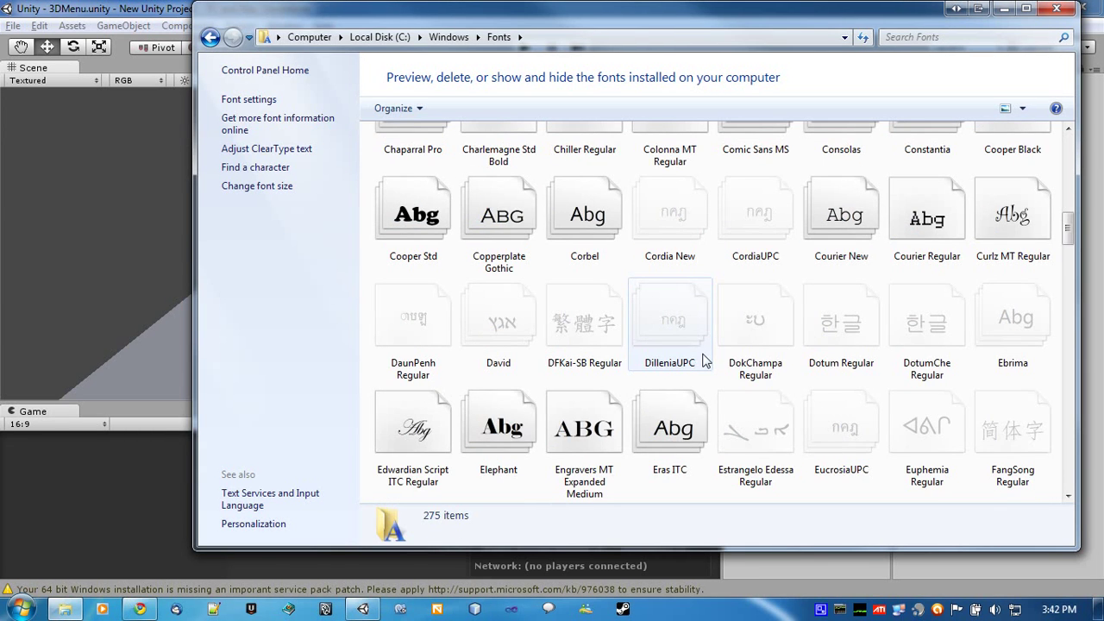
scroll(703, 358, "up", 2)
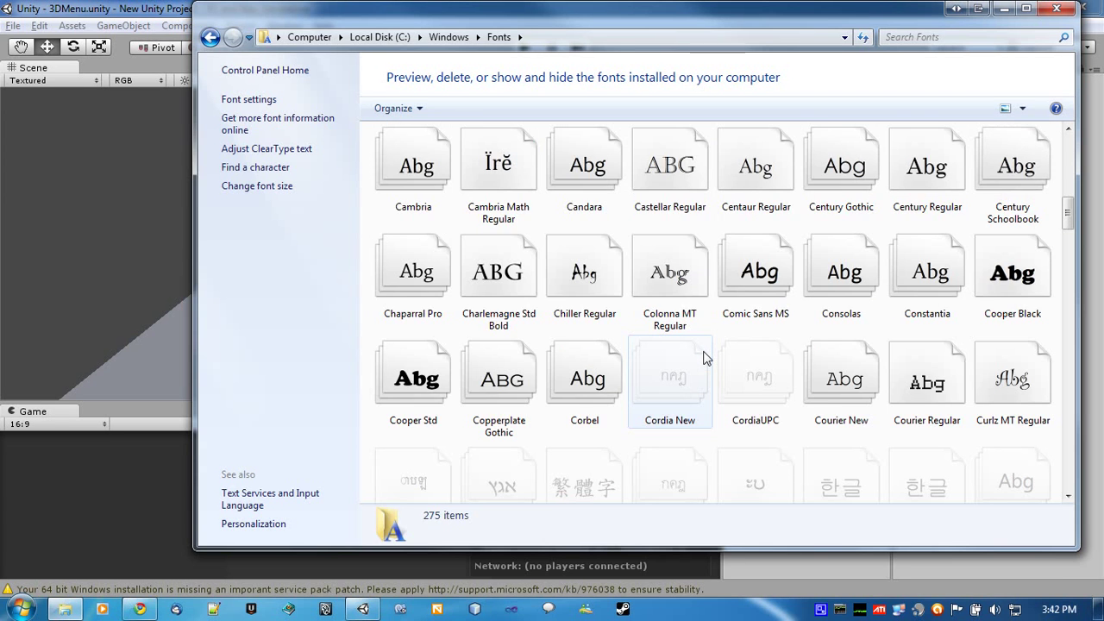
left_click(762, 274)
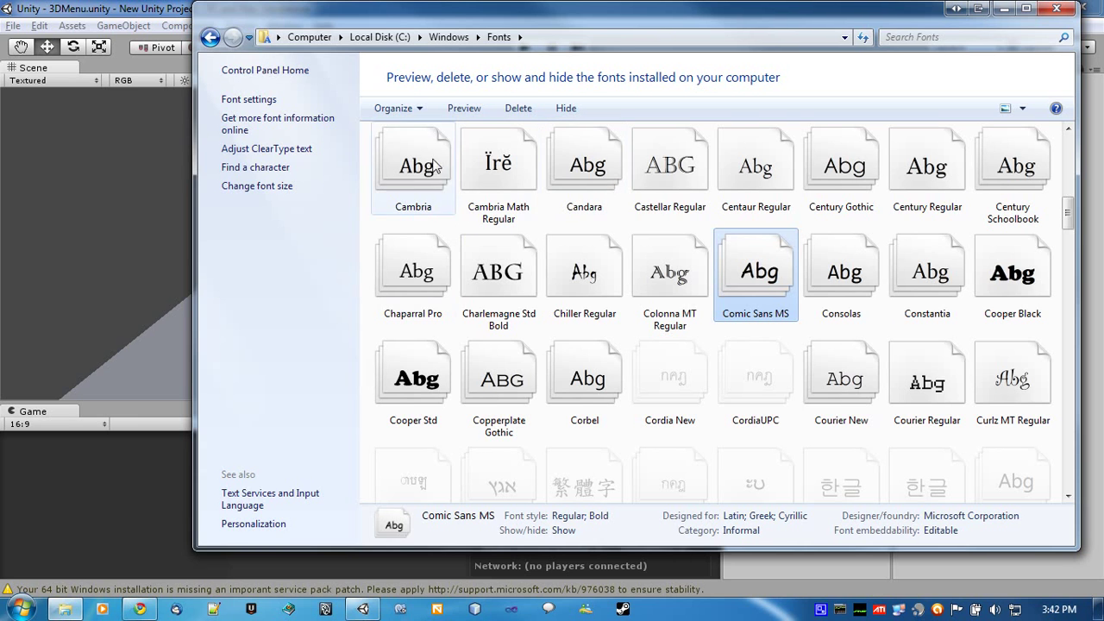
Paste the font files into Documents > New Unity Project > Assets, deleting comicbd.ttf there.
left_click(311, 37)
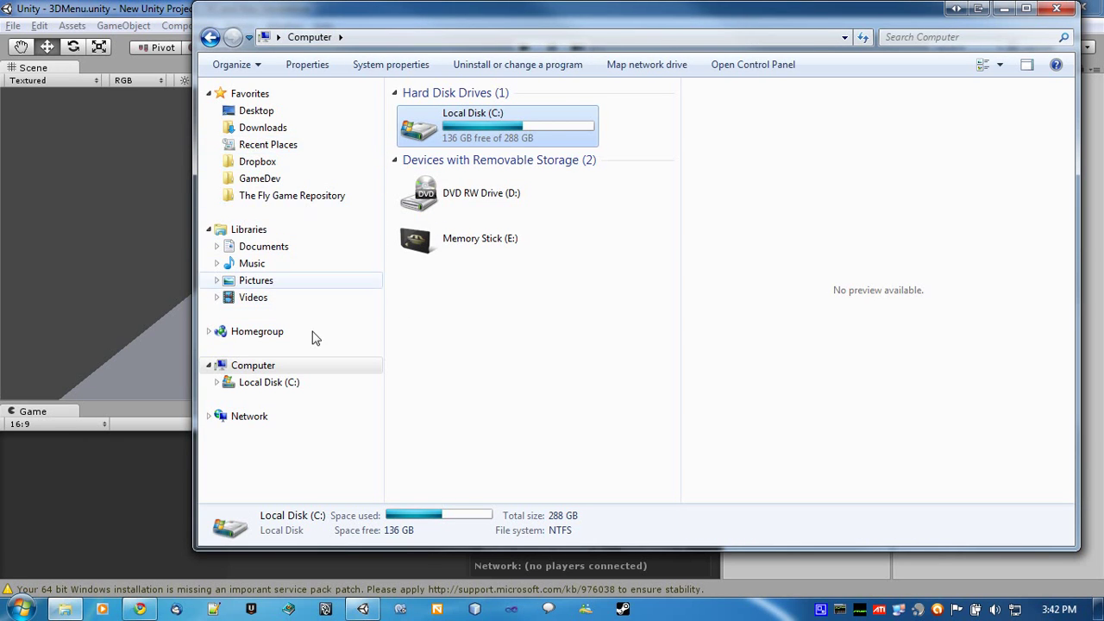
left_click(270, 247)
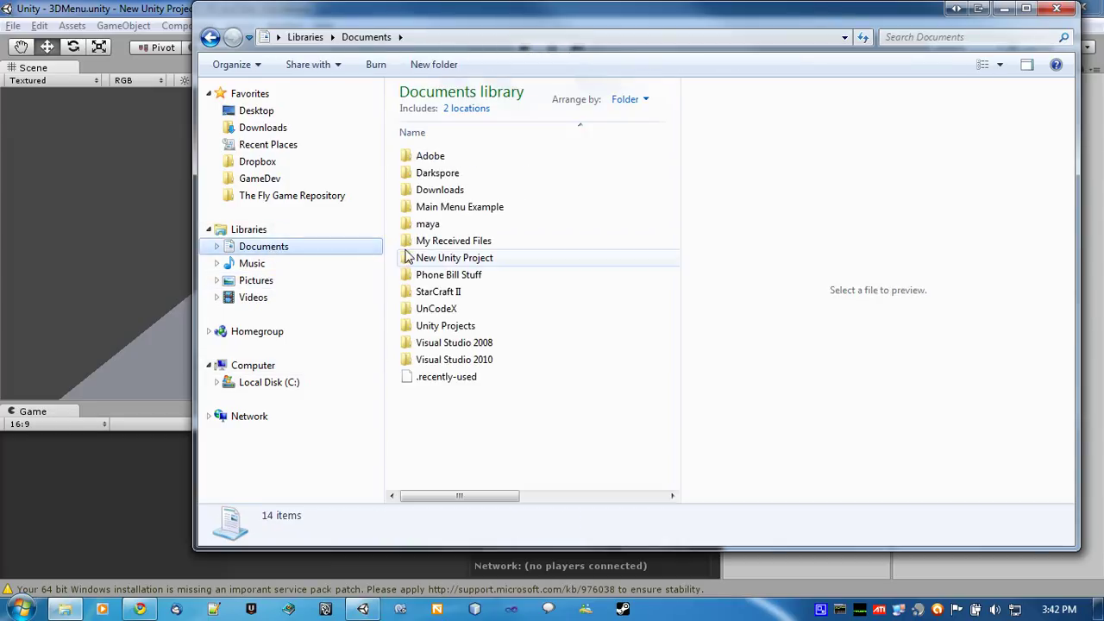
double_click(455, 261)
double_click(438, 158)
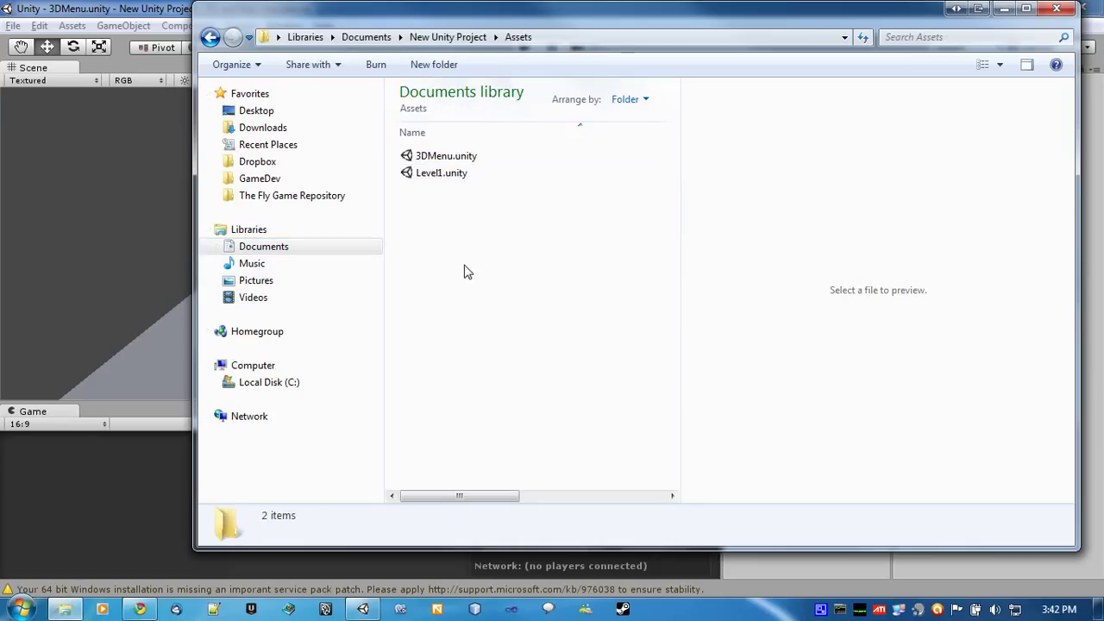
key("ctrl+v")
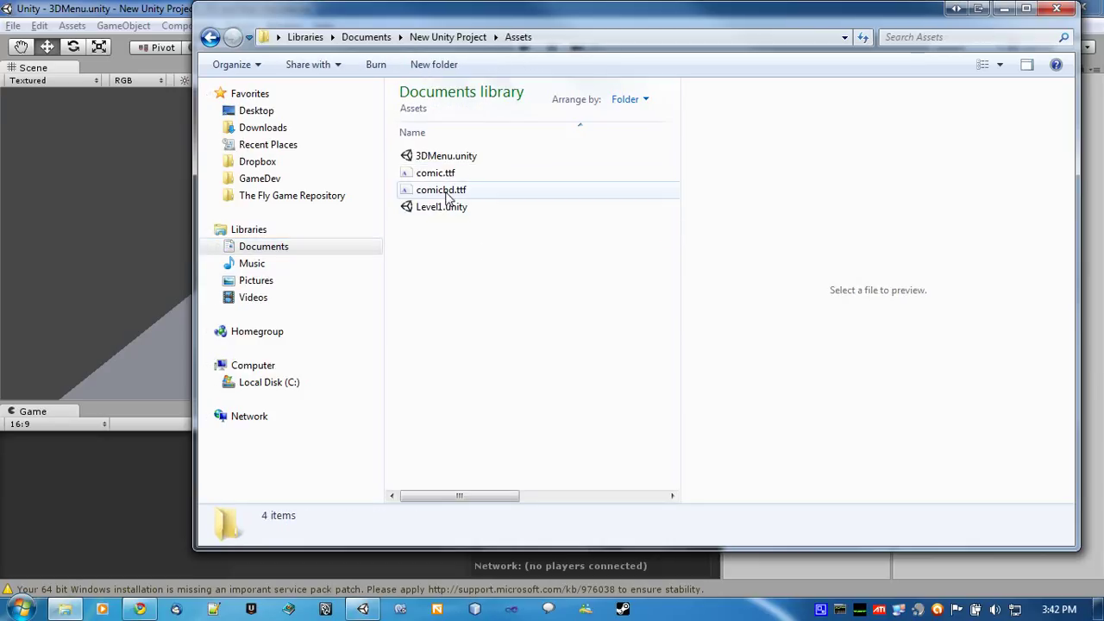
left_click(447, 191)
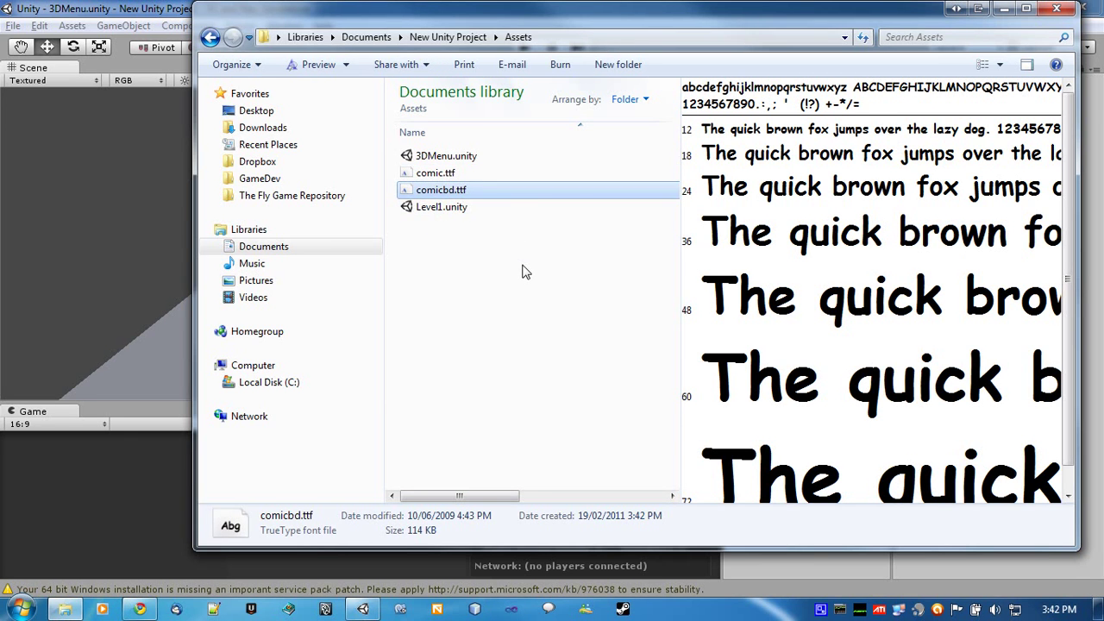
key("Delete")
left_click(616, 373)
left_click(507, 347)
Back in Unity, delete the comicbd font asset from the Project panel.
key("alt+Tab")
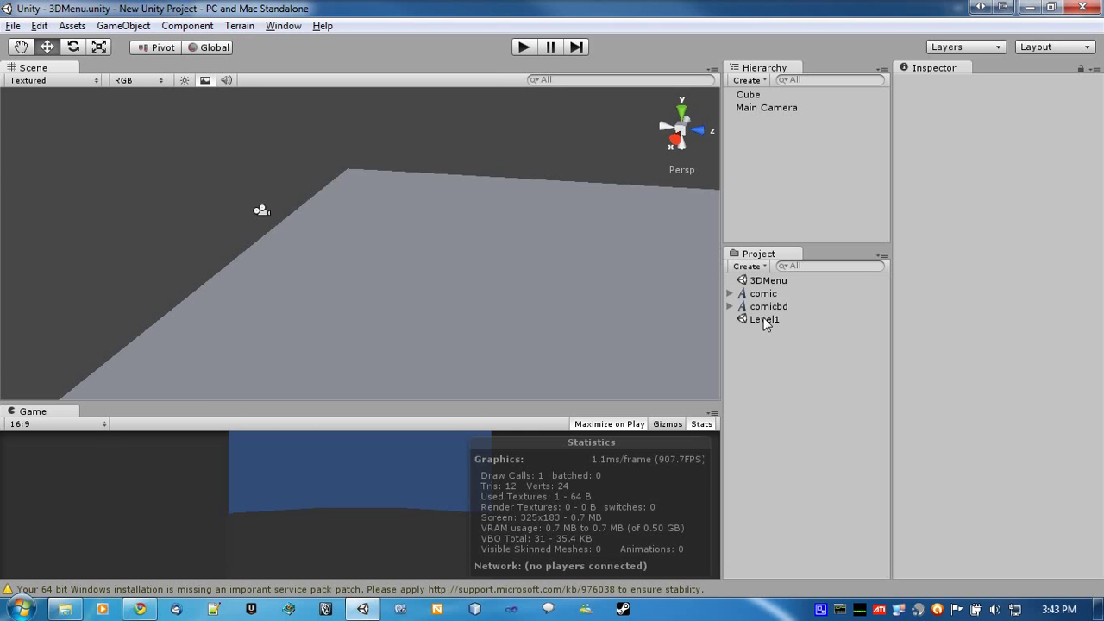
left_click(768, 306)
key("Delete")
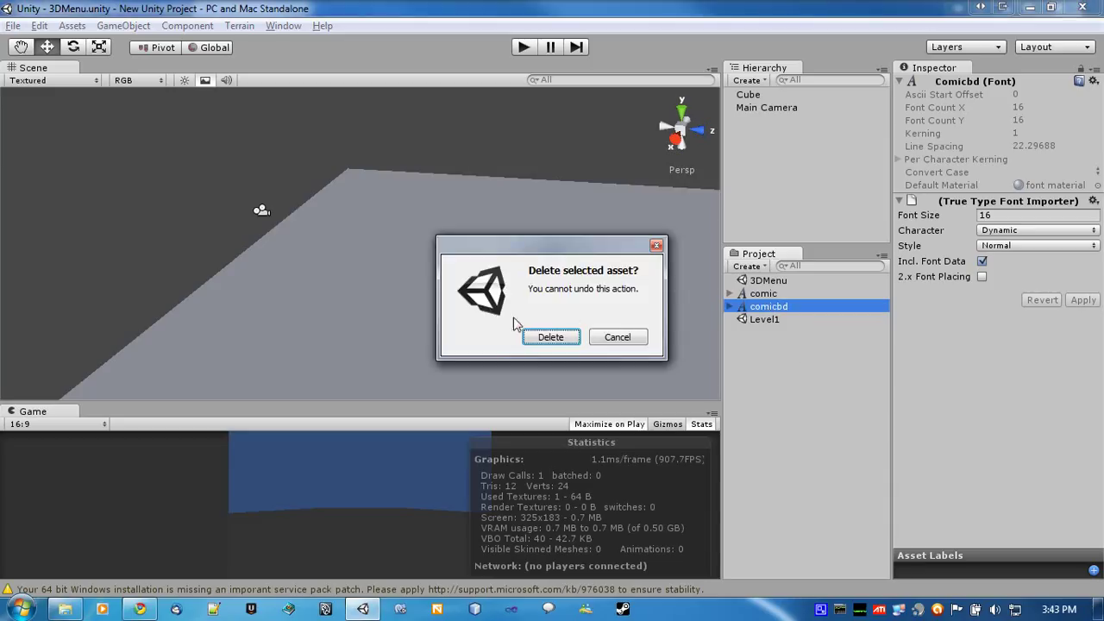
left_click(548, 336)
Set the comic font to size 40 with the ASCII default set characters and apply.
left_click(746, 294)
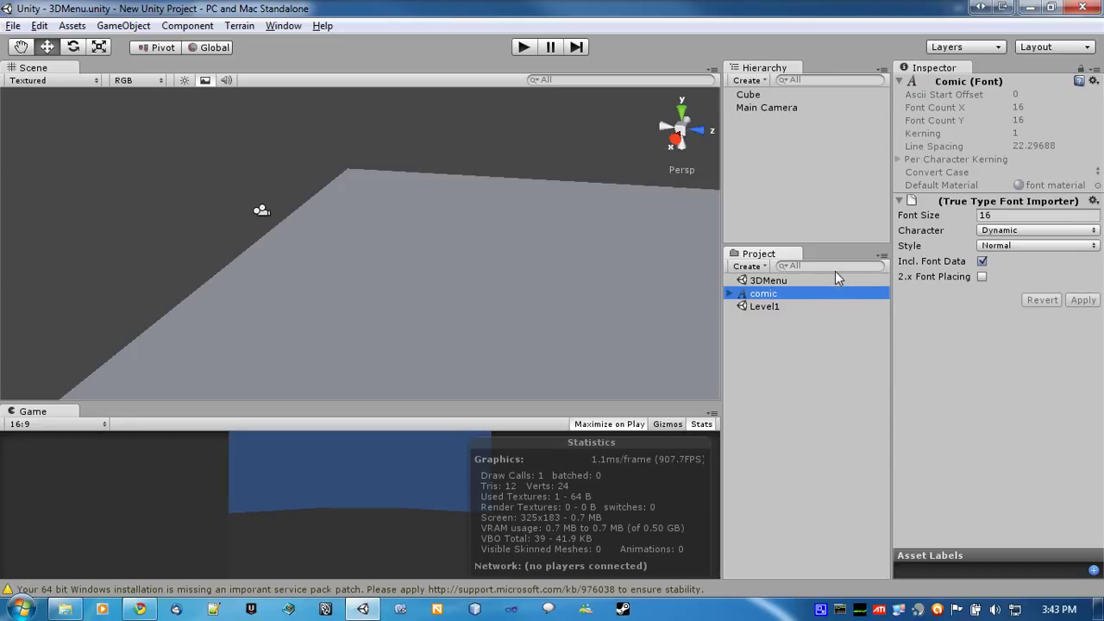
left_click(992, 216)
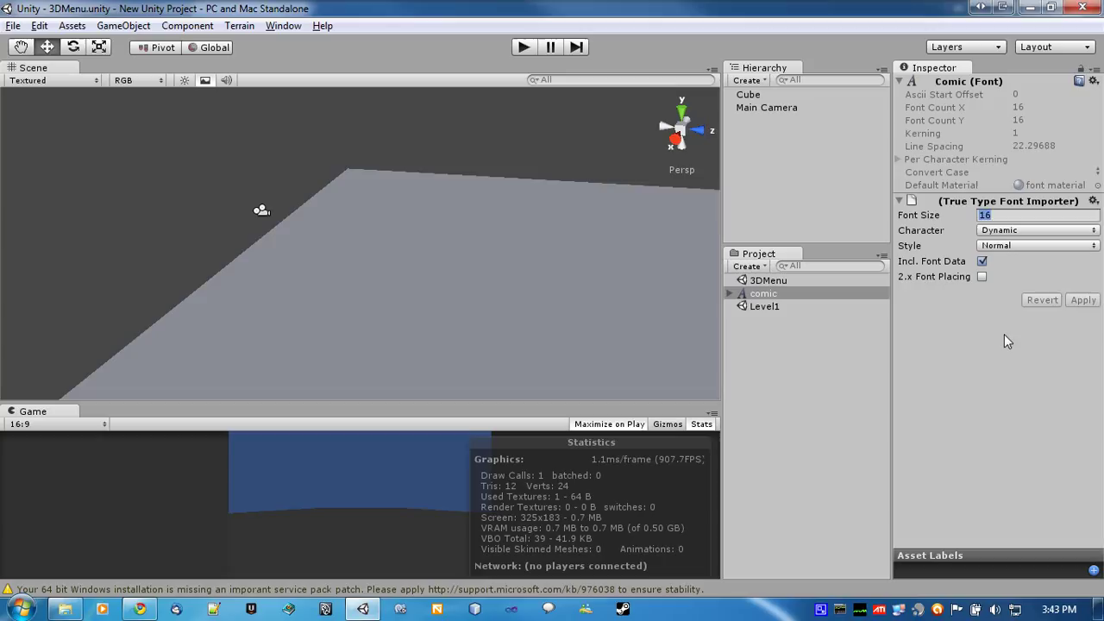
type("40")
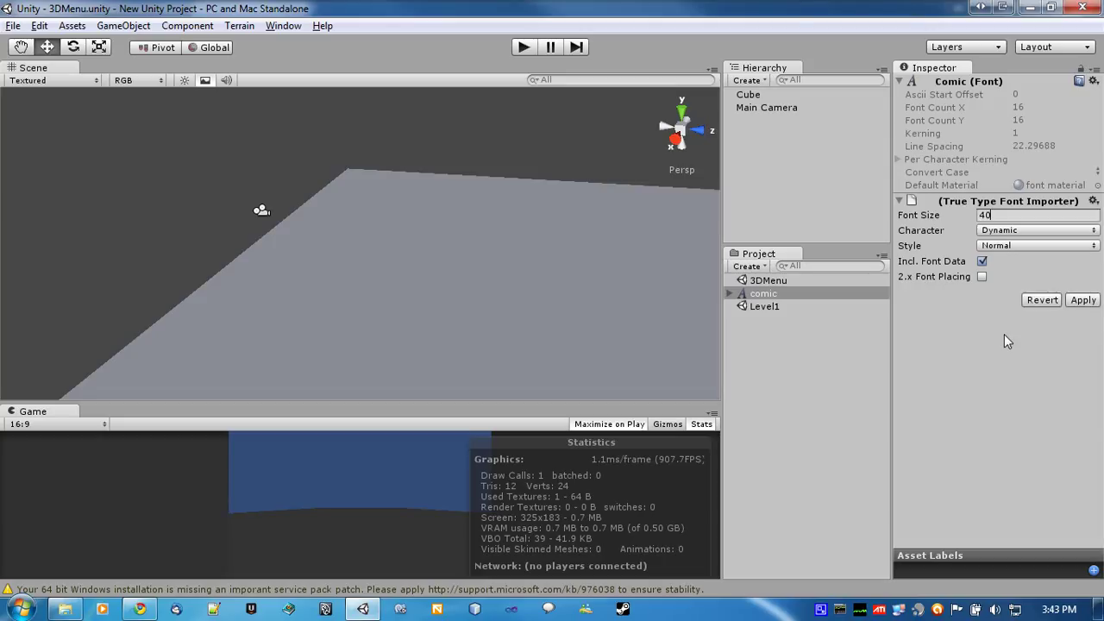
left_click(1012, 231)
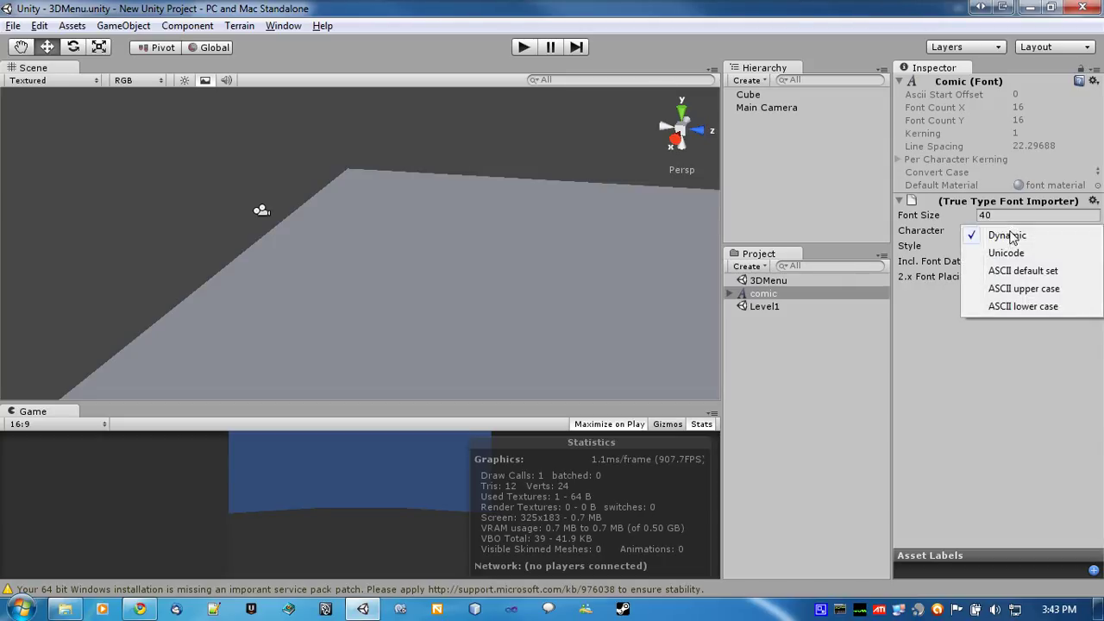
left_click(1009, 272)
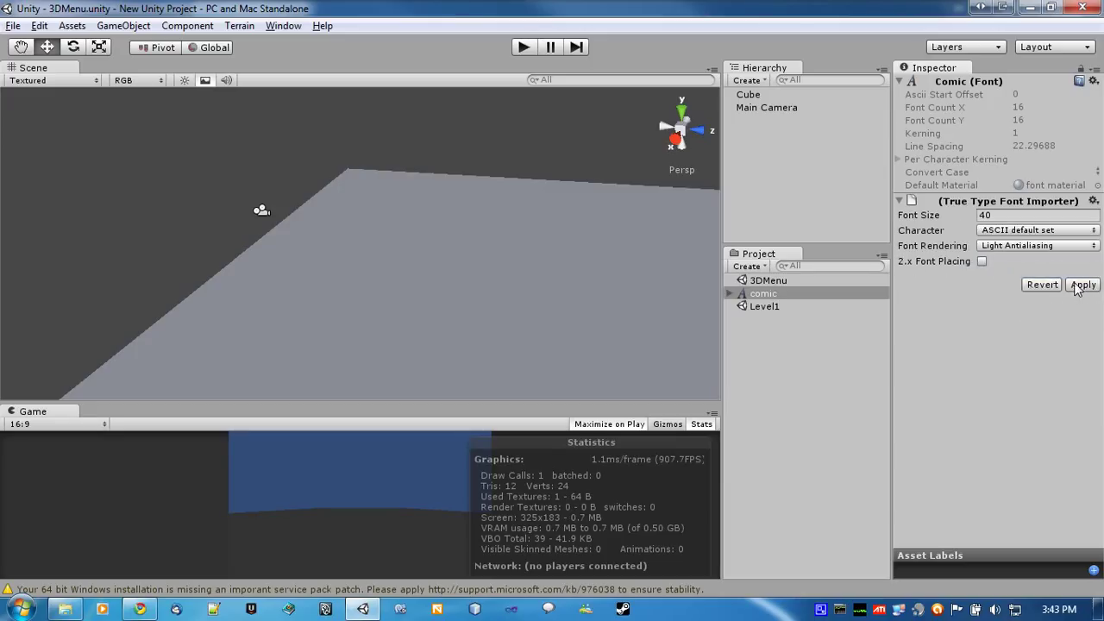
left_click(1080, 285)
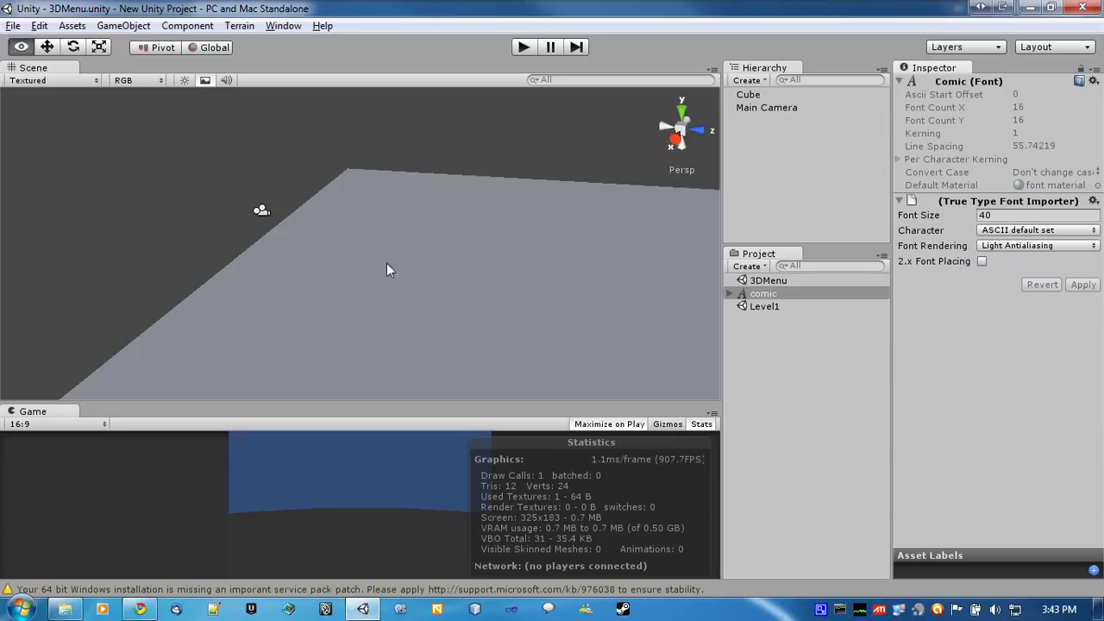
left_click_drag(387, 266, 648, 245, "alt")
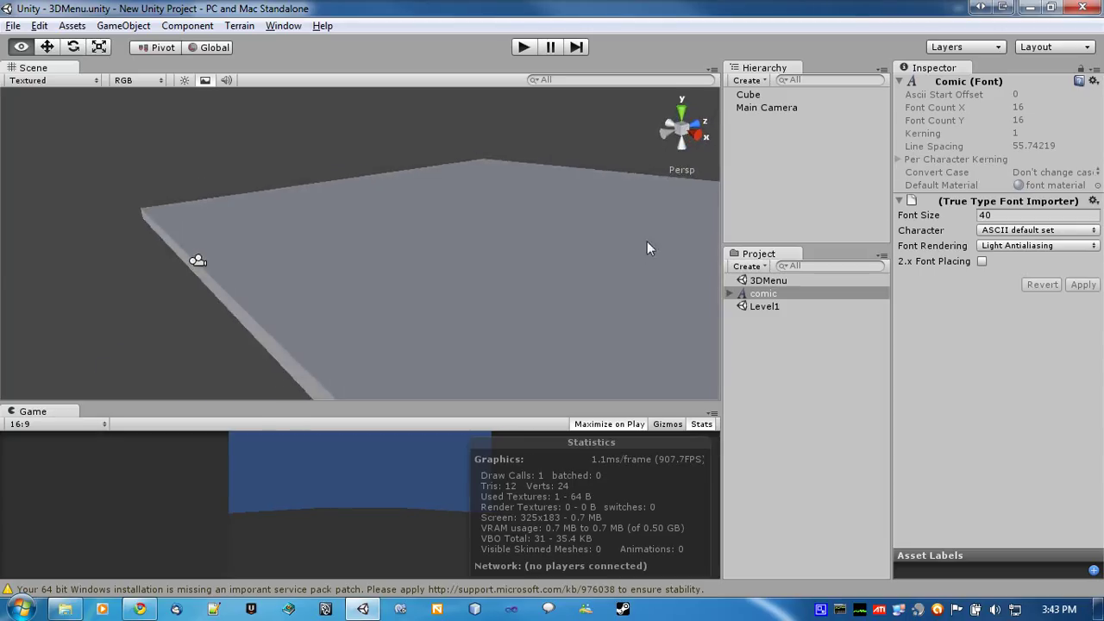
Create a 3D Text object anchored at middle center with center alignment.
left_click(123, 25)
mouse_move(296, 66)
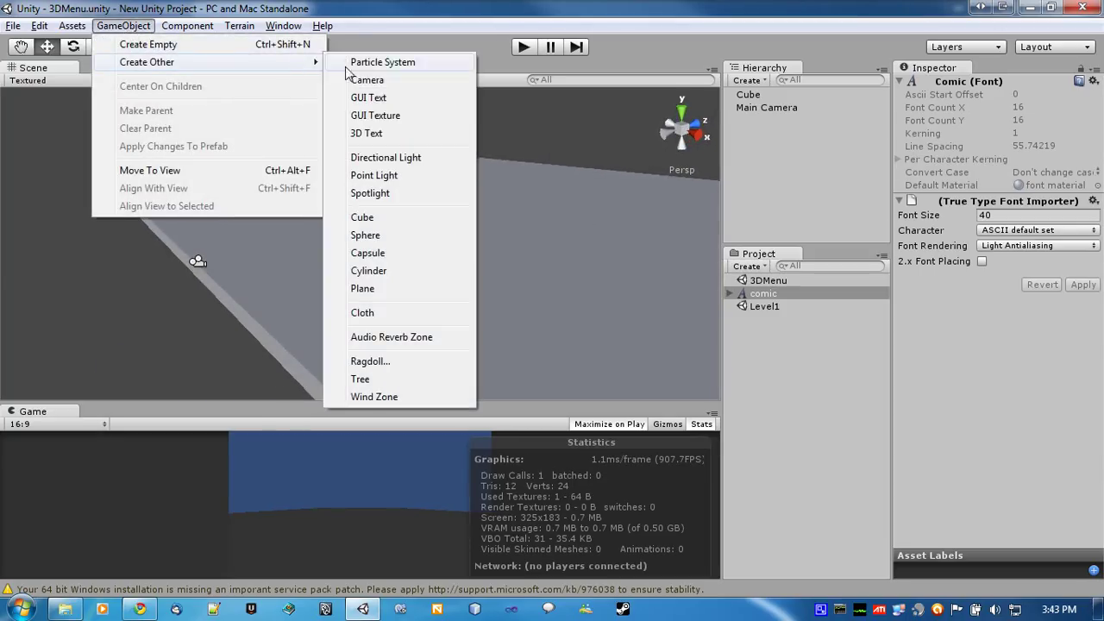
left_click(367, 133)
left_click_drag(445, 242, 560, 280, "alt")
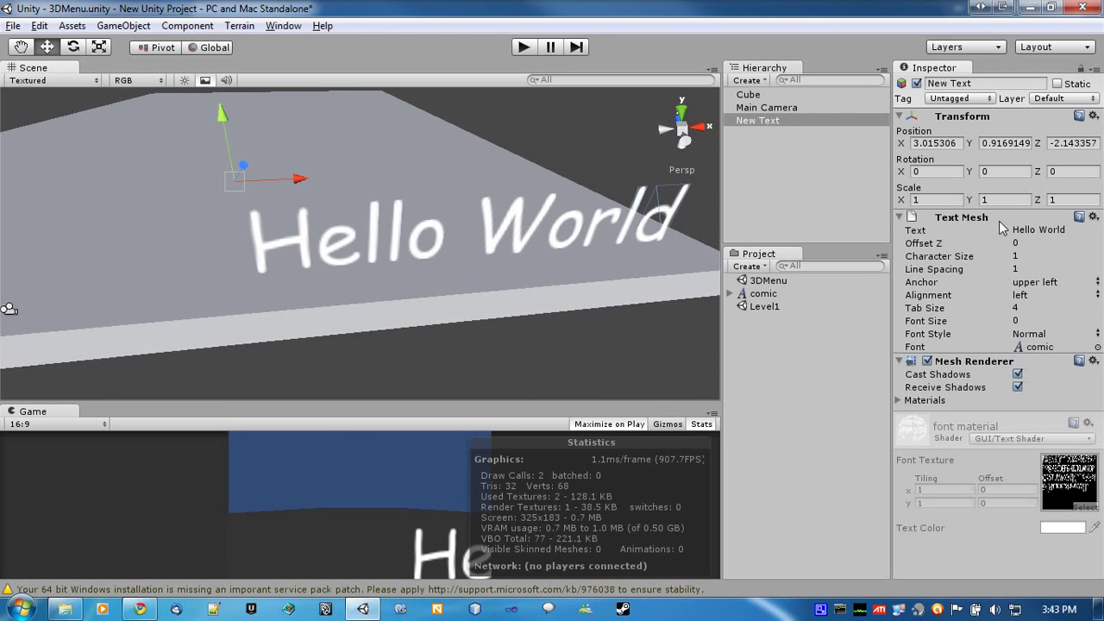
left_click(1037, 283)
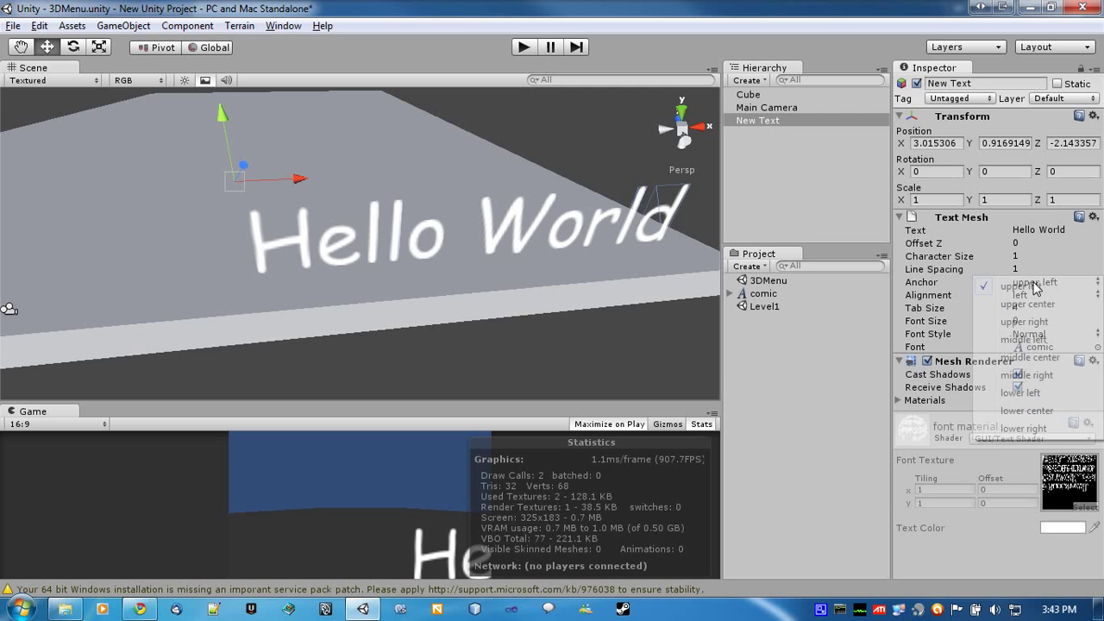
left_click(1028, 357)
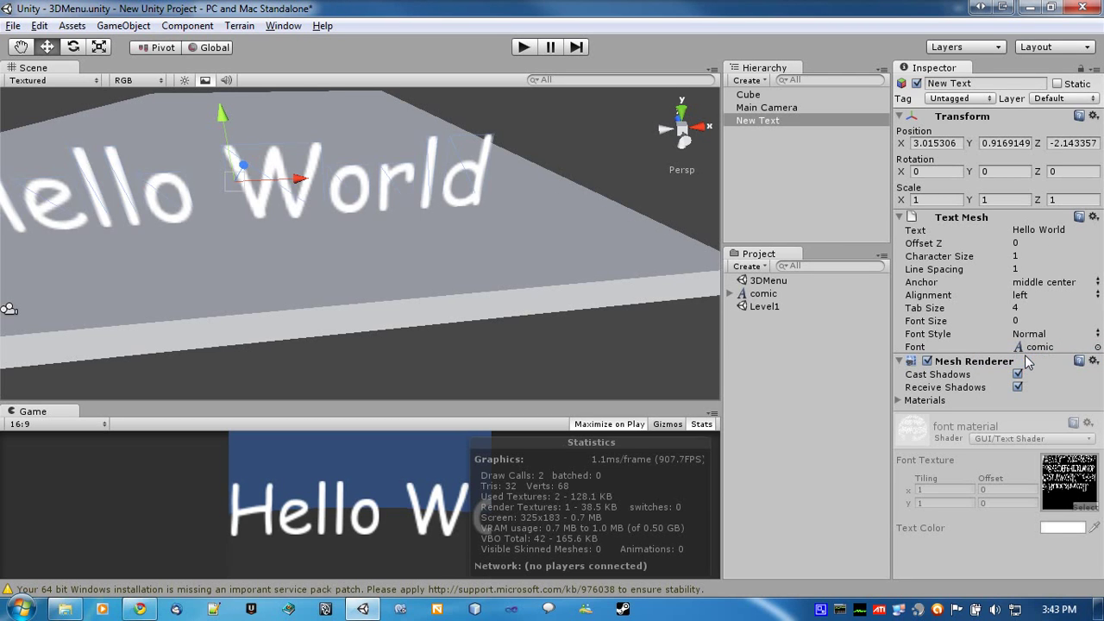
left_click(1028, 296)
left_click(1035, 316)
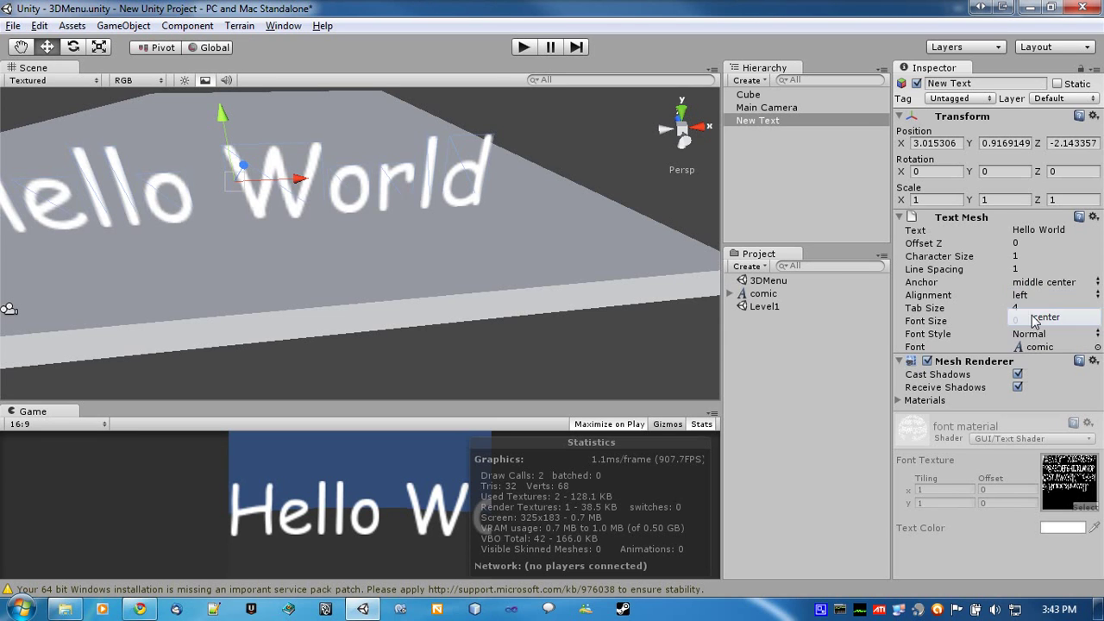
Raise the Hello World text above the plane and set its X position to 0.
middle_click_drag(216, 289, 409, 289)
left_click_drag(409, 280, 467, 198, "alt")
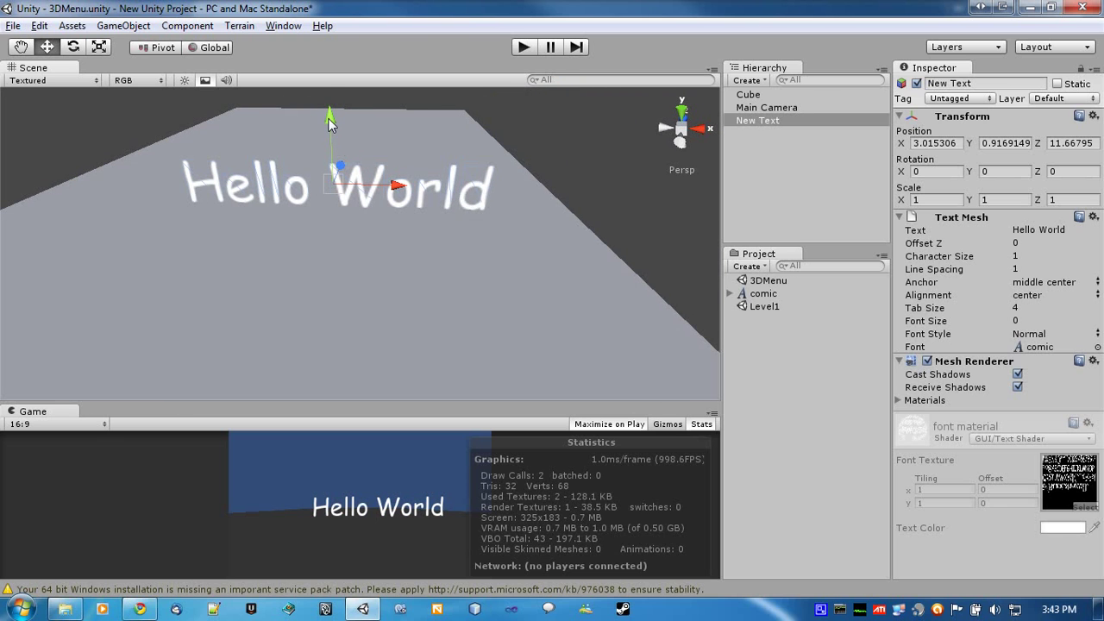
left_click_drag(329, 131, 330, 114)
left_click(929, 143)
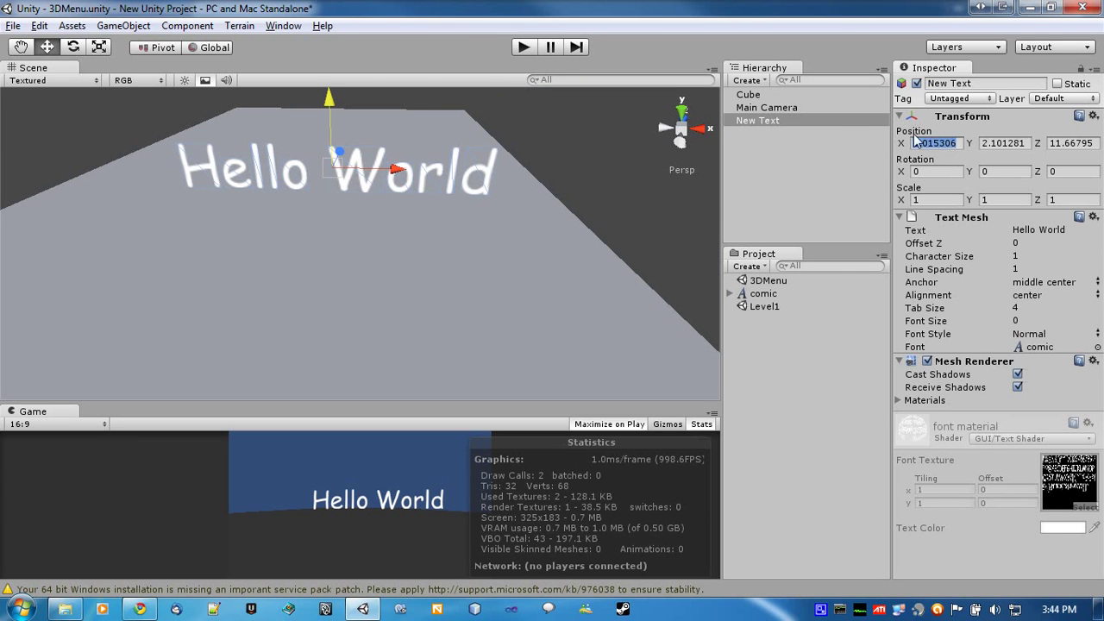
type("0")
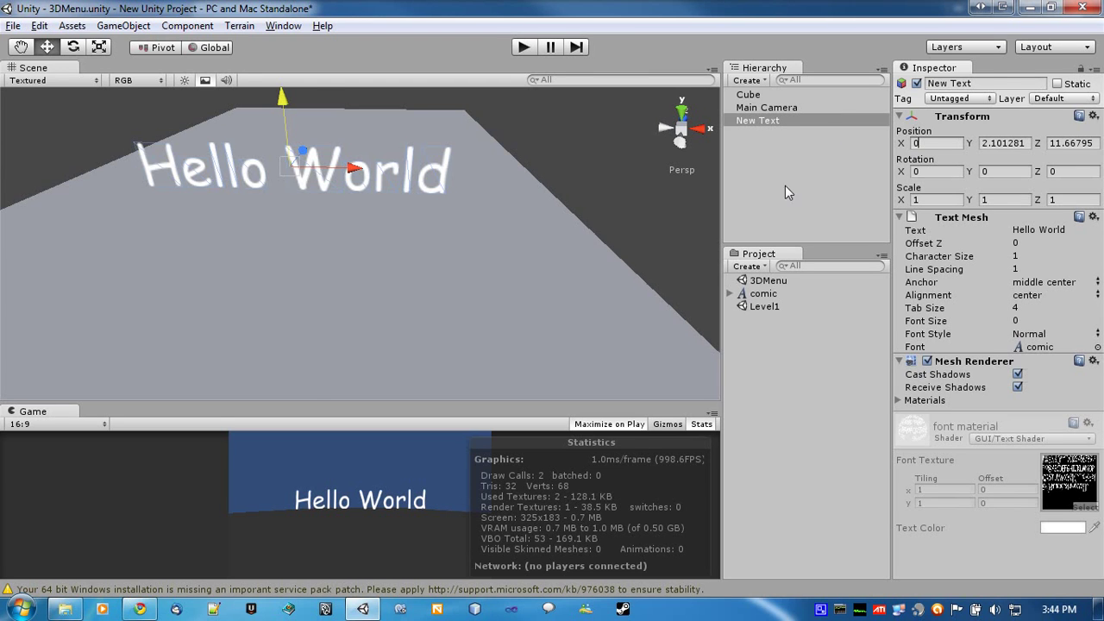
left_click_drag(320, 259, 396, 63, "alt")
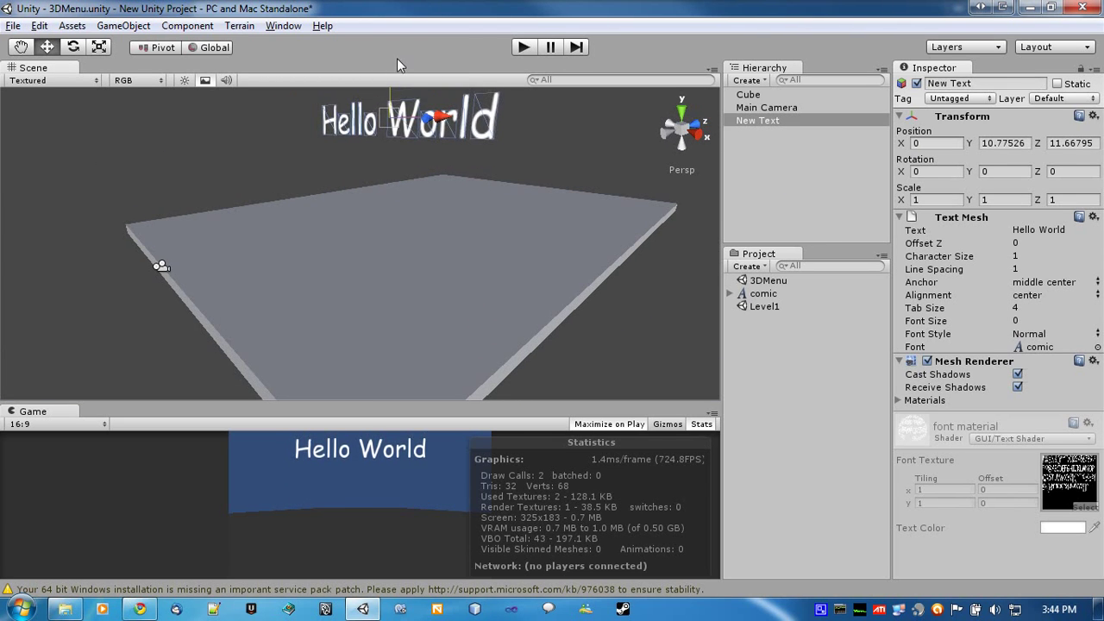
Change the text to 'Main Menu' and save the scene.
left_click(1045, 229)
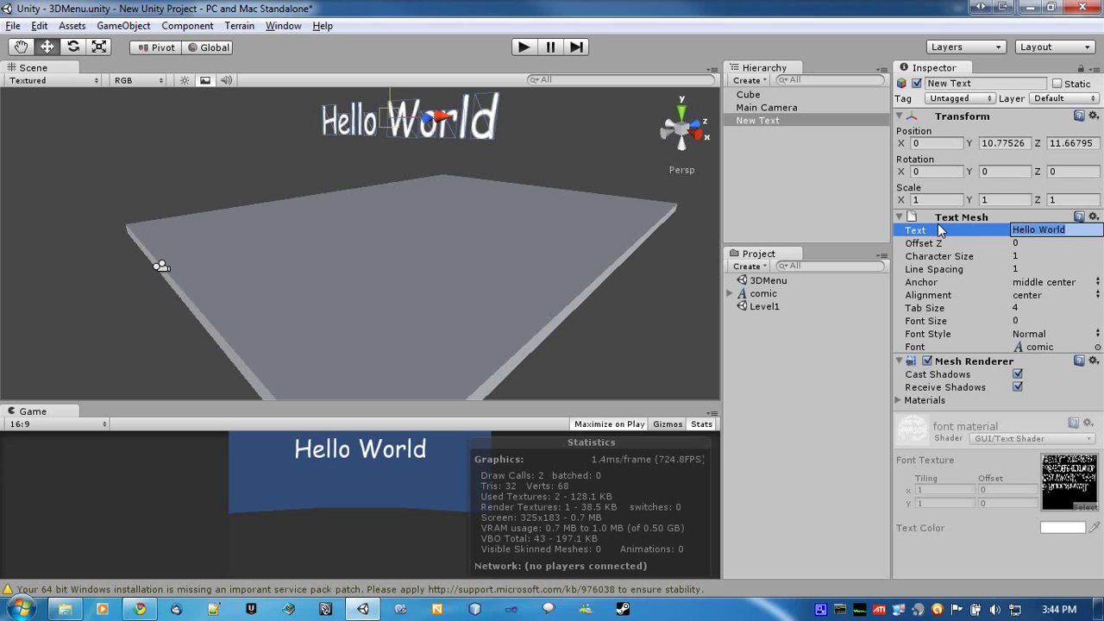
type("Main Menu")
key("Return")
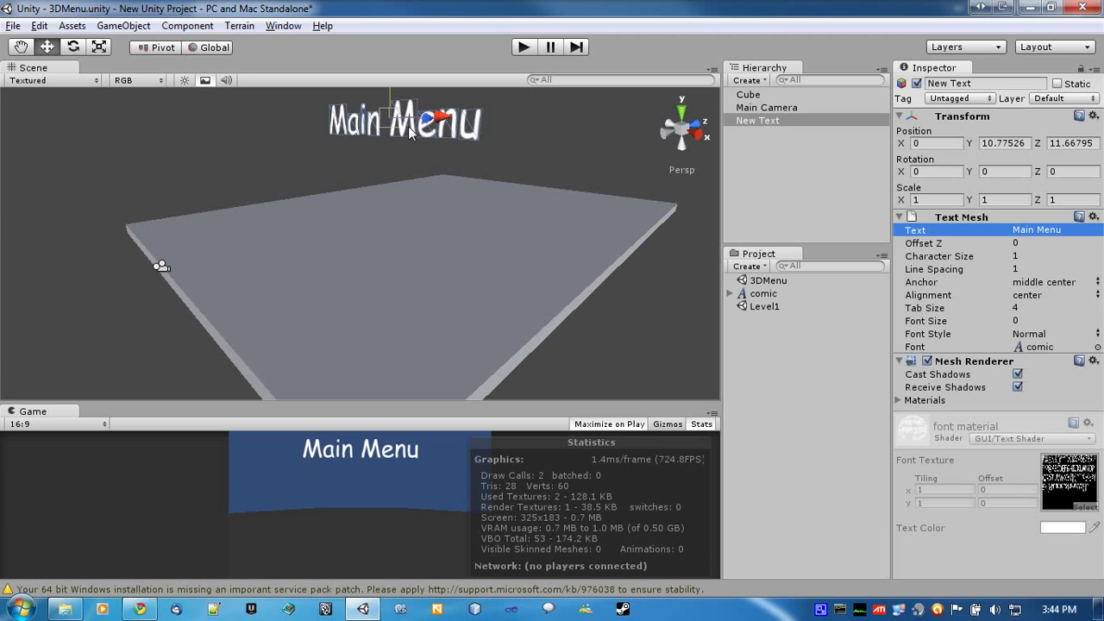
key("ctrl+s")
Add a Box Collider component to the Main Menu text.
left_click(187, 26)
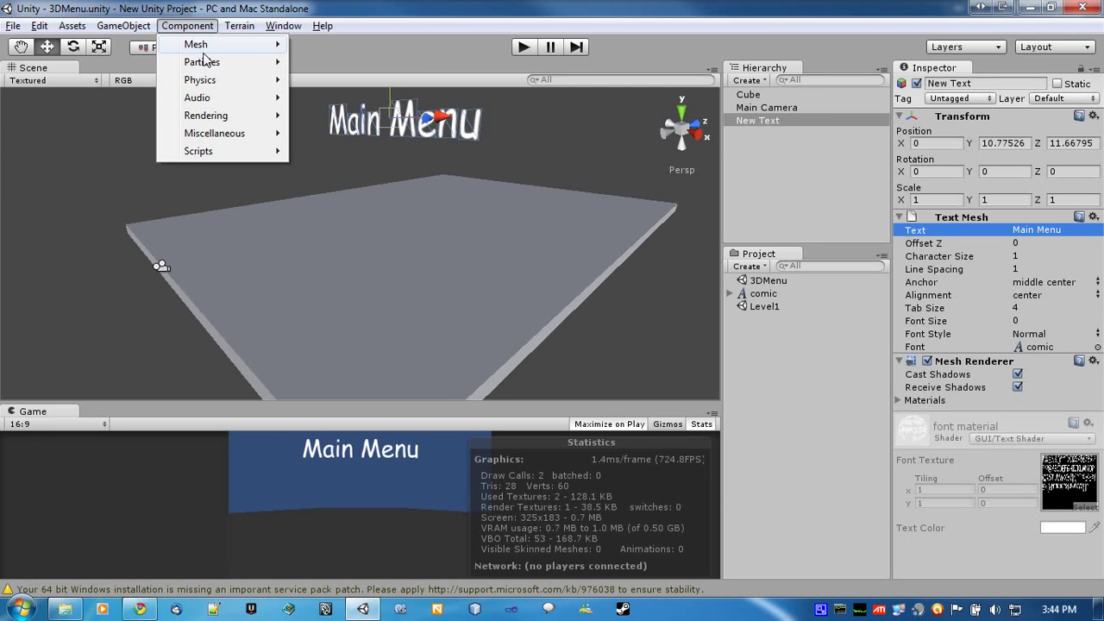
mouse_move(202, 80)
left_click(349, 123)
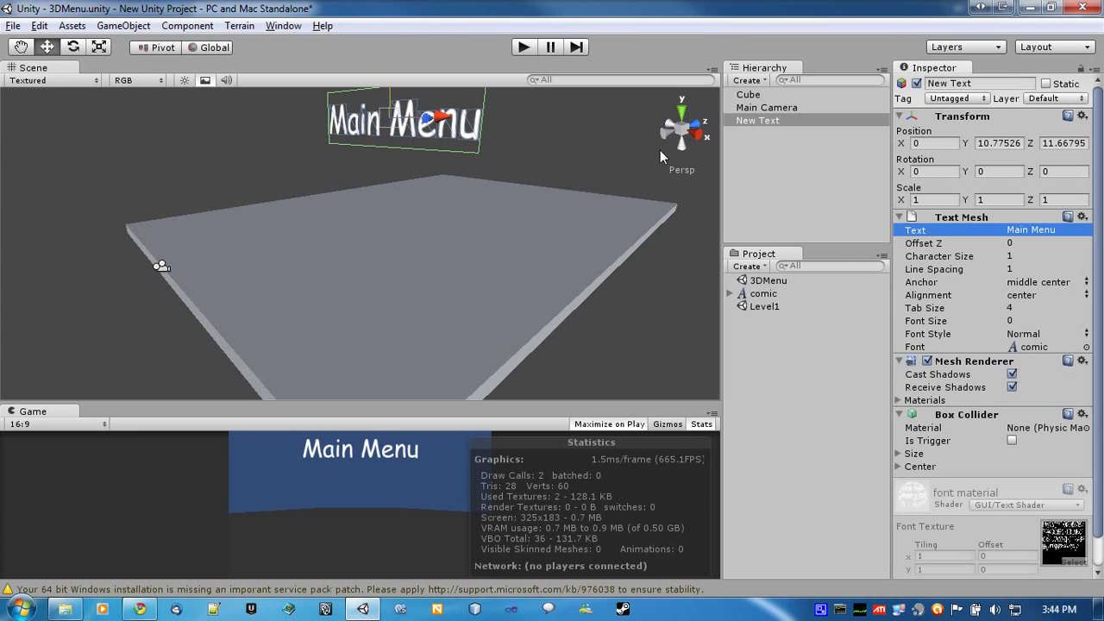
Duplicate the Main Menu text and stack the two copies beneath it.
left_click(756, 121)
key("ctrl+d")
key("ctrl+d")
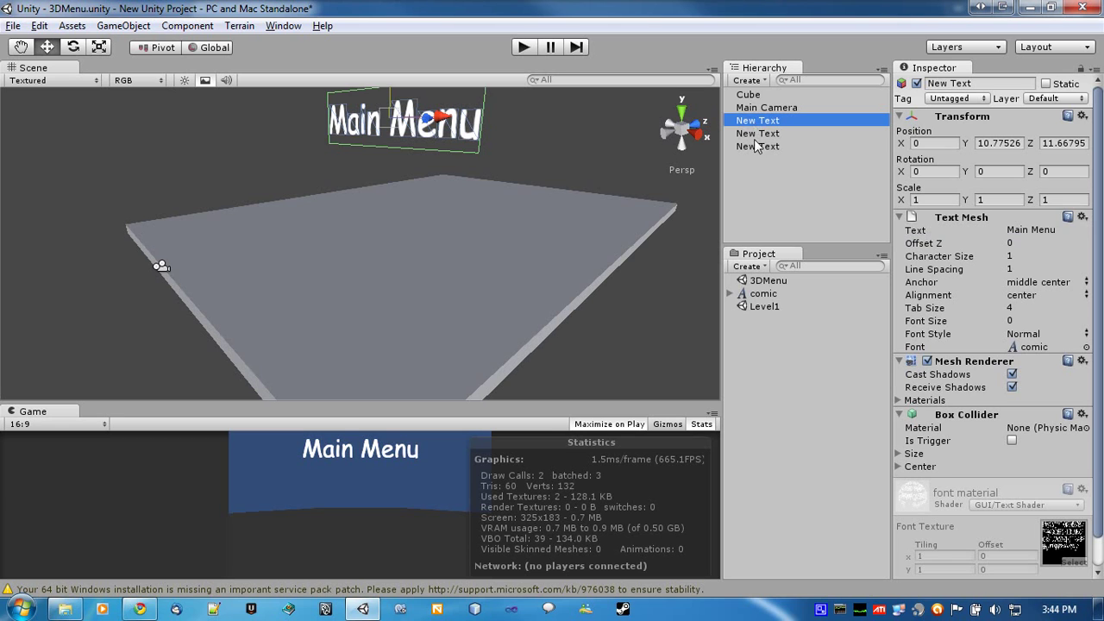
left_click_drag(470, 203, 431, 207, "alt")
left_click_drag(345, 108, 354, 155)
left_click(771, 147)
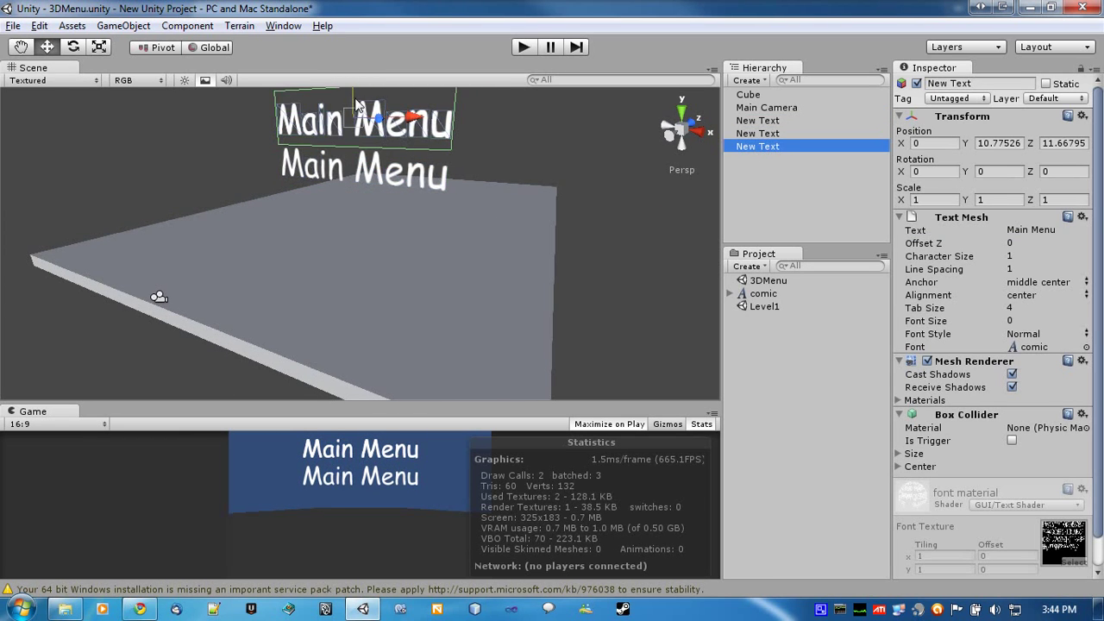
left_click_drag(356, 106, 354, 190)
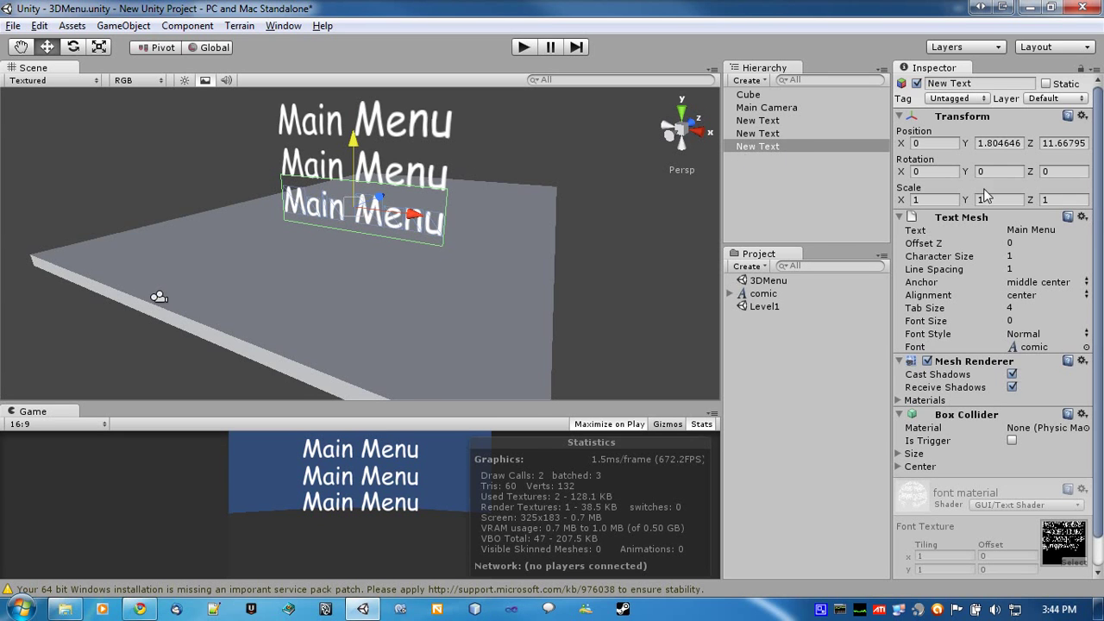
Change the lower copy's text to 'Quit Game' and the middle one's to 'Start Game'.
left_click(1059, 231)
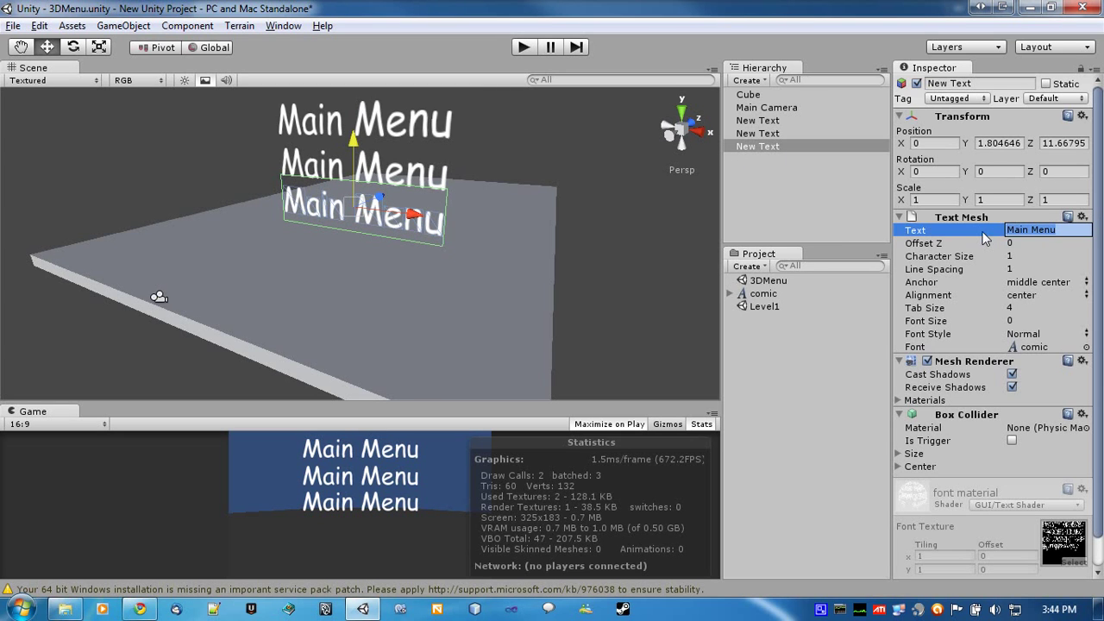
type("Quit Game")
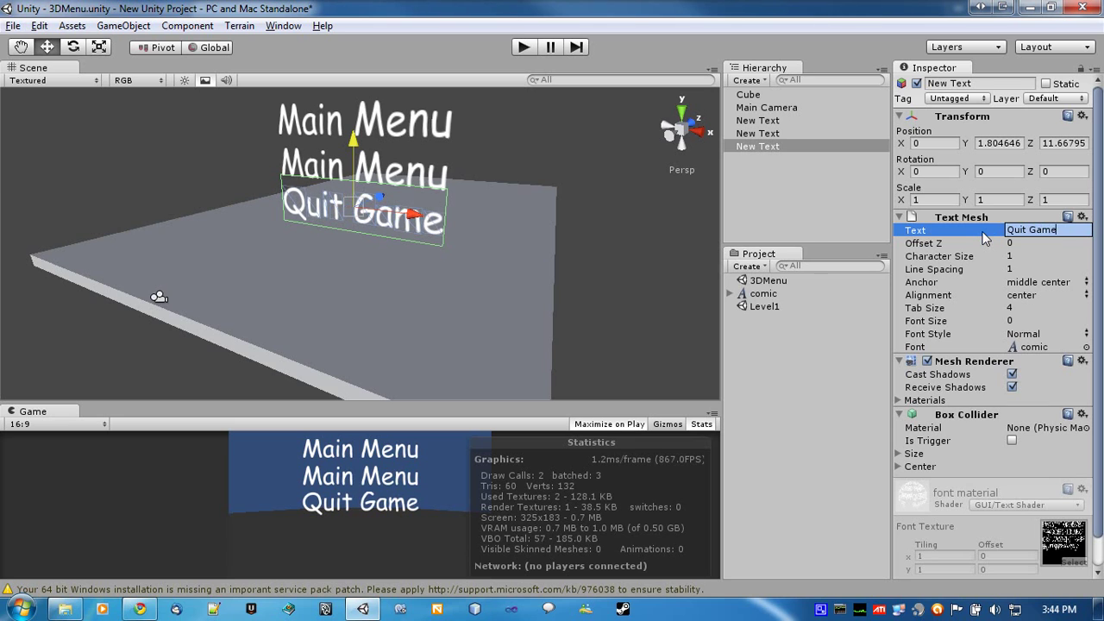
key("Return")
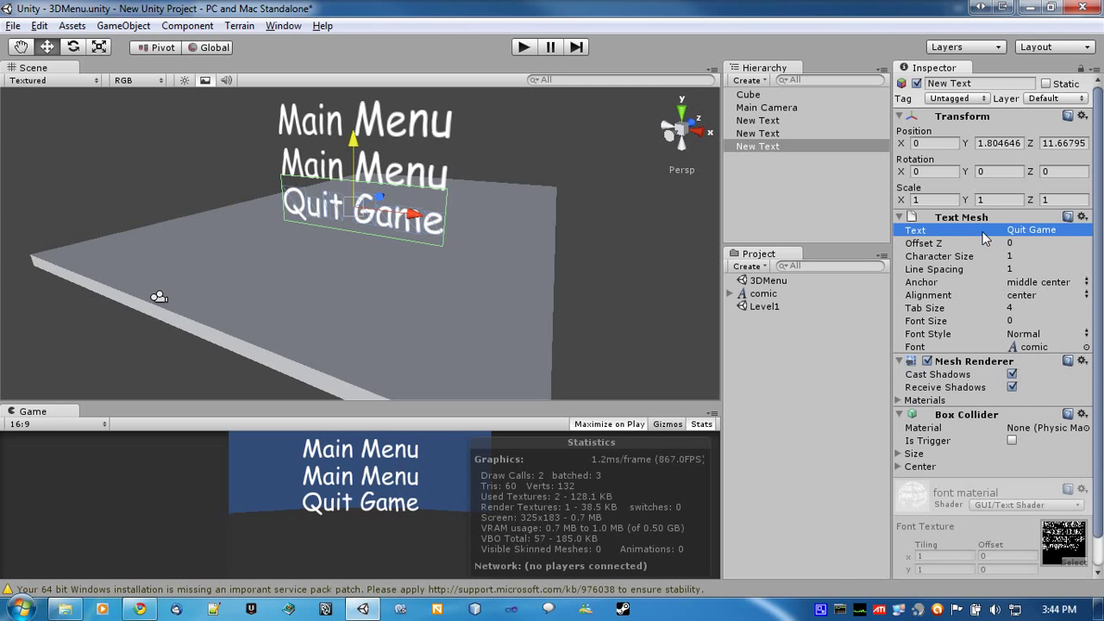
left_click(771, 133)
left_click(1057, 231)
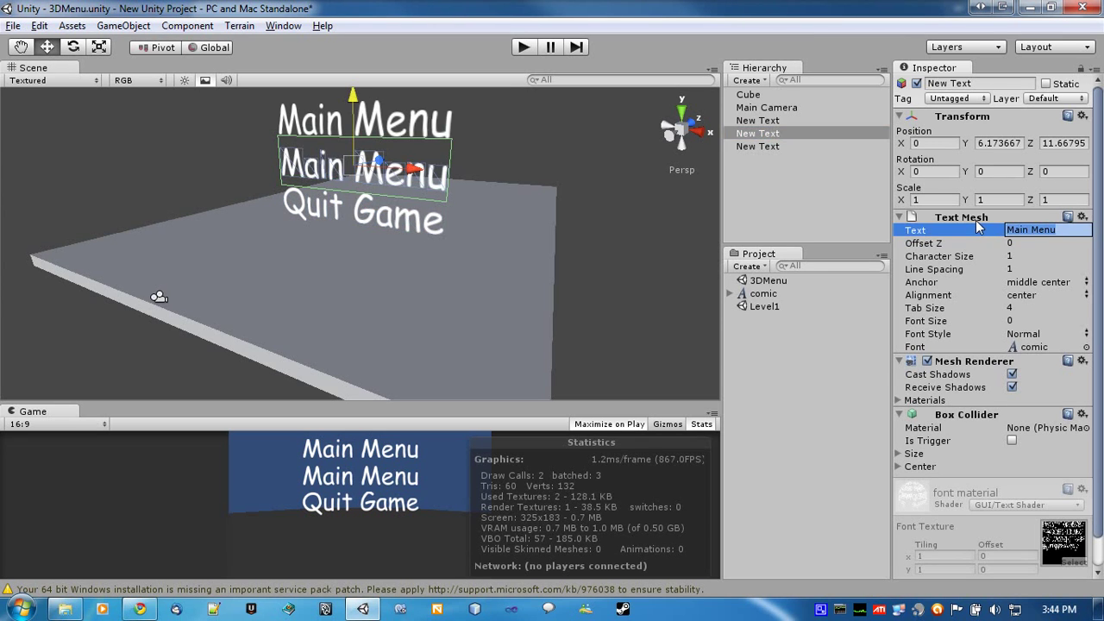
type("Start Game")
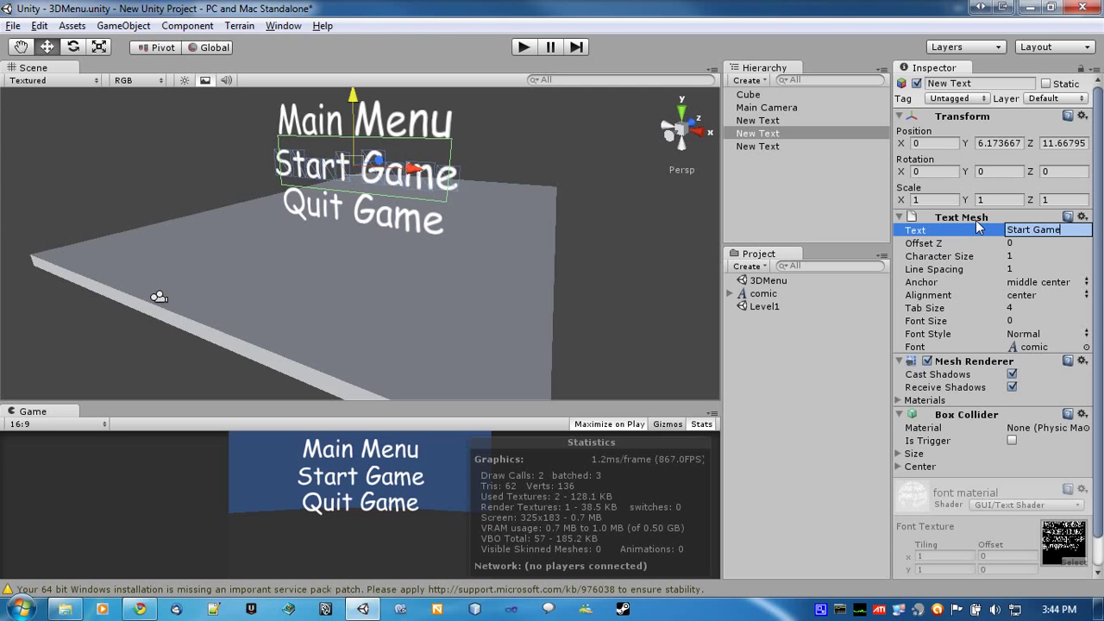
key("Return")
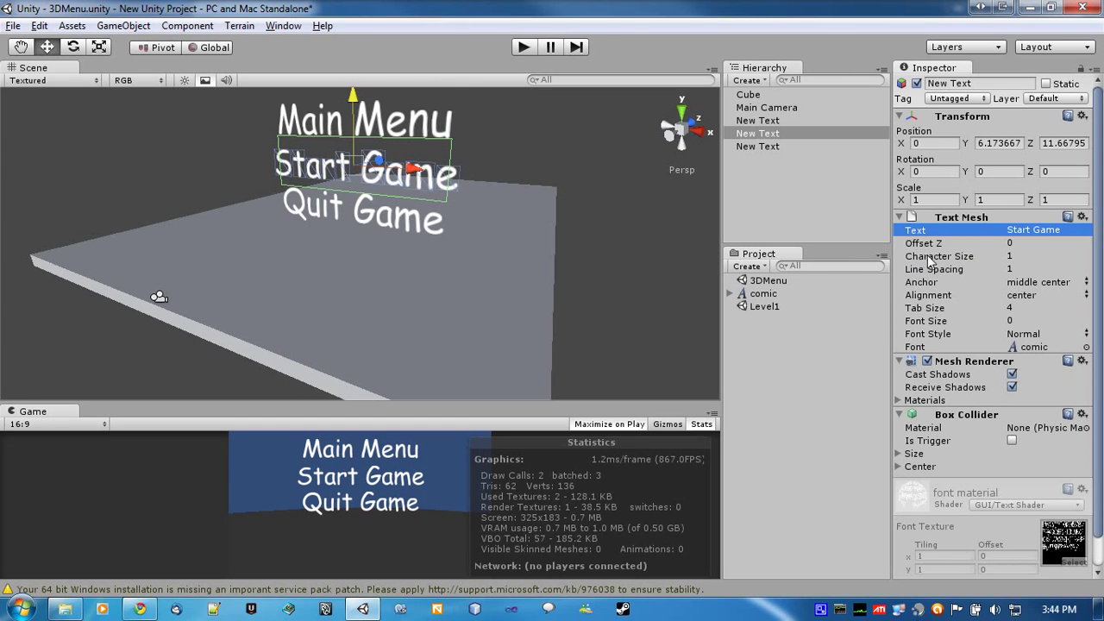
Set both items' character size to 0.6, move Start Game closer to Quit Game, and save.
left_click_drag(928, 263, 912, 262)
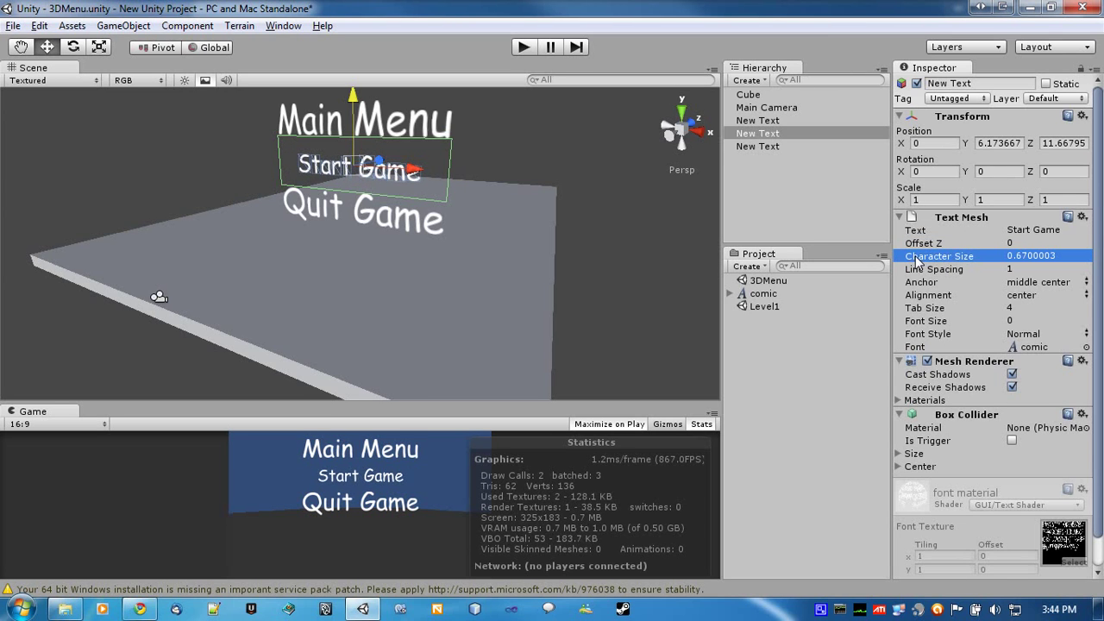
left_click(1041, 257)
type("0.60")
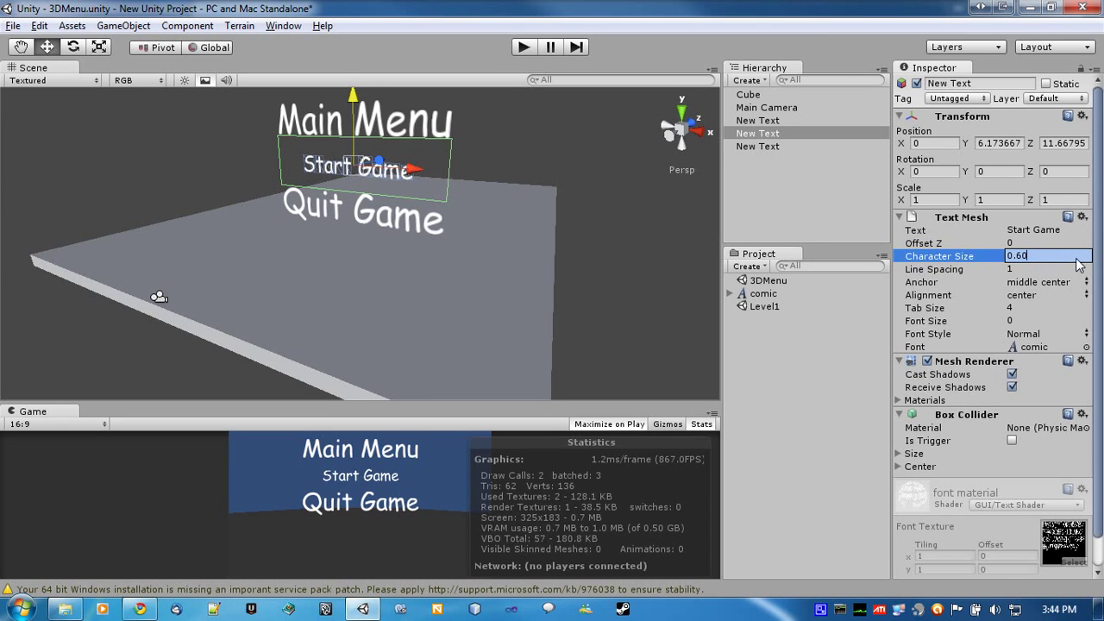
key("Return")
left_click(402, 217)
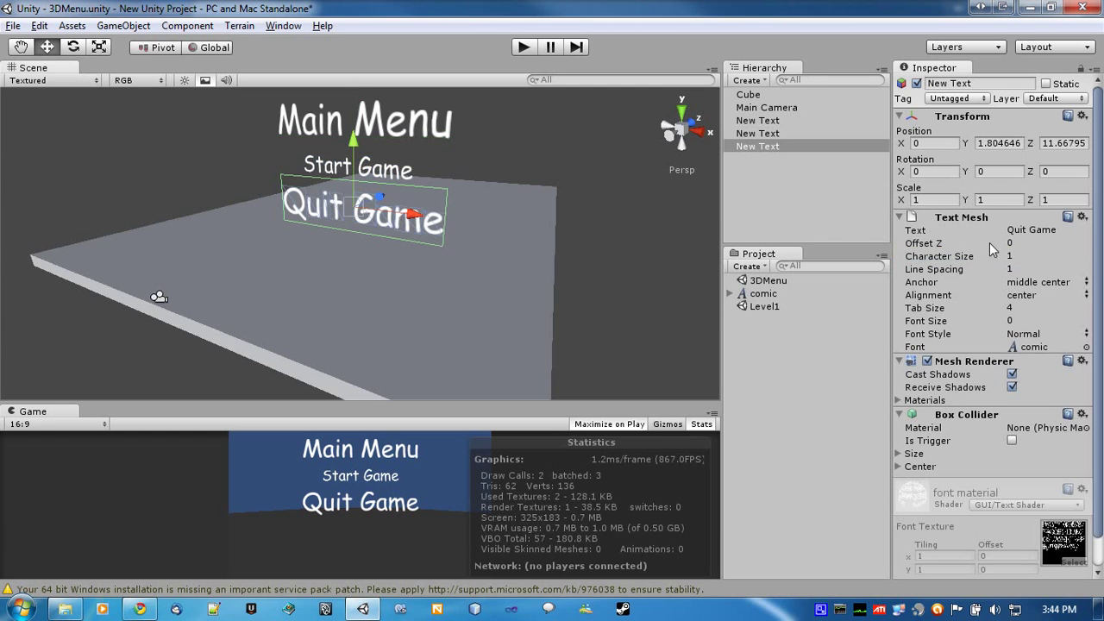
left_click(1023, 257)
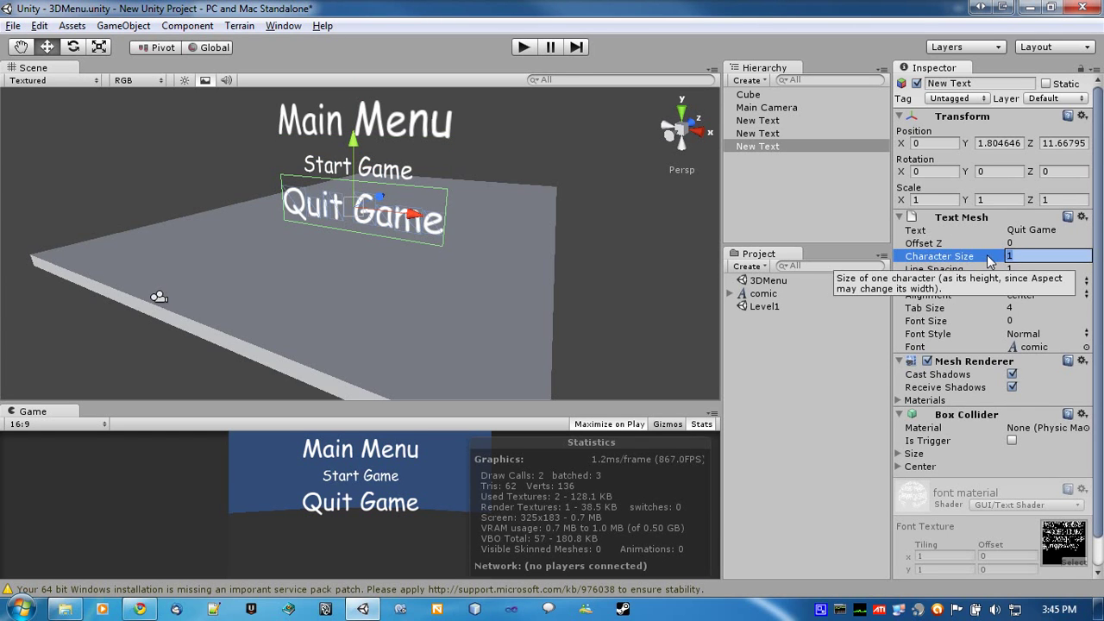
key("BackSpace")
type("0.6")
key("Return")
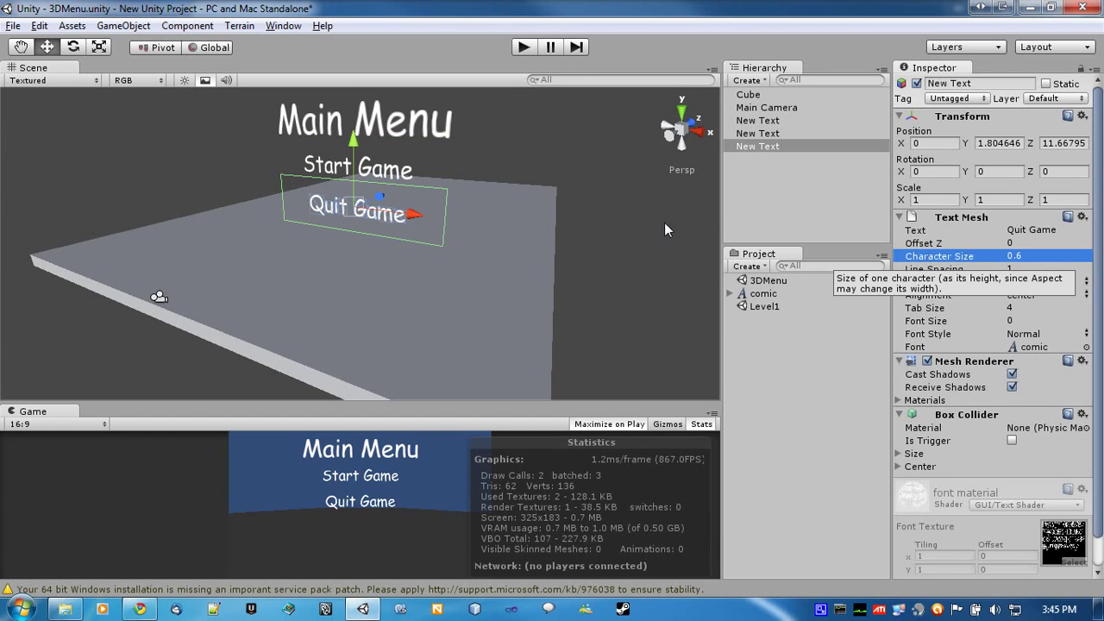
left_click(384, 163)
left_click_drag(355, 92, 360, 107)
key("ctrl+s")
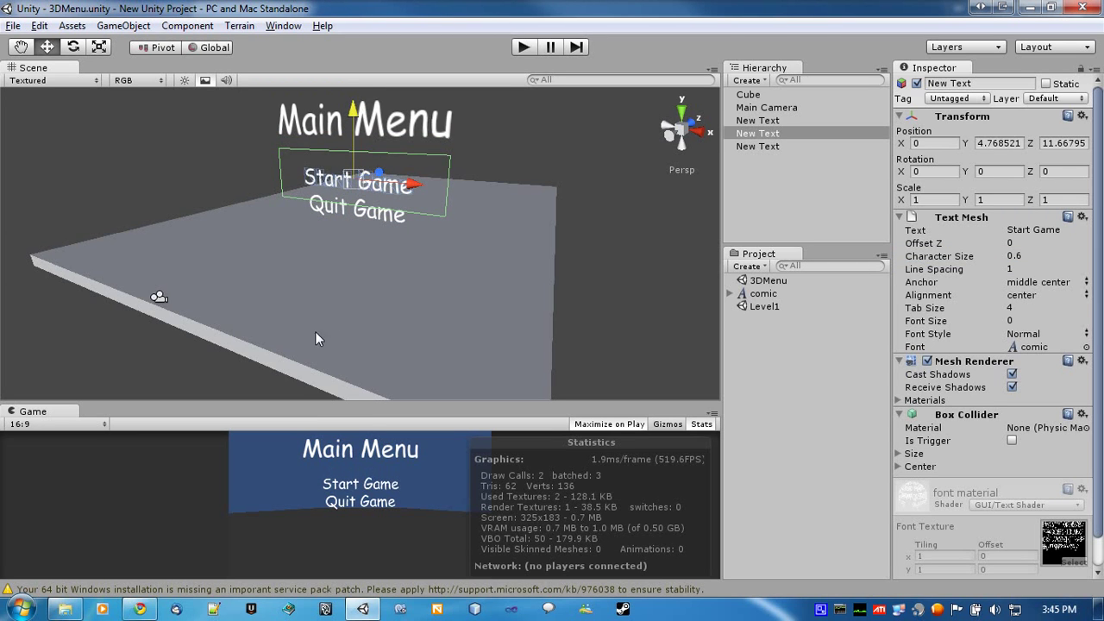
Rename the Hierarchy objects to 'Start Game' and 'Quit Game' and save the scene.
left_click_drag(315, 333, 344, 271, "alt")
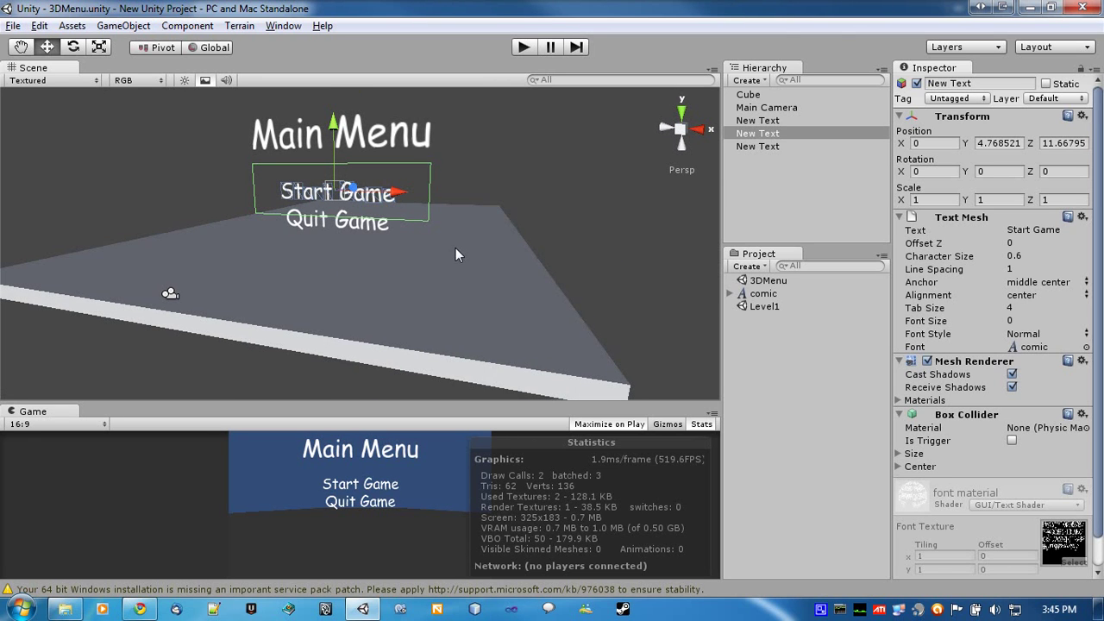
left_click_drag(505, 233, 537, 243, "alt")
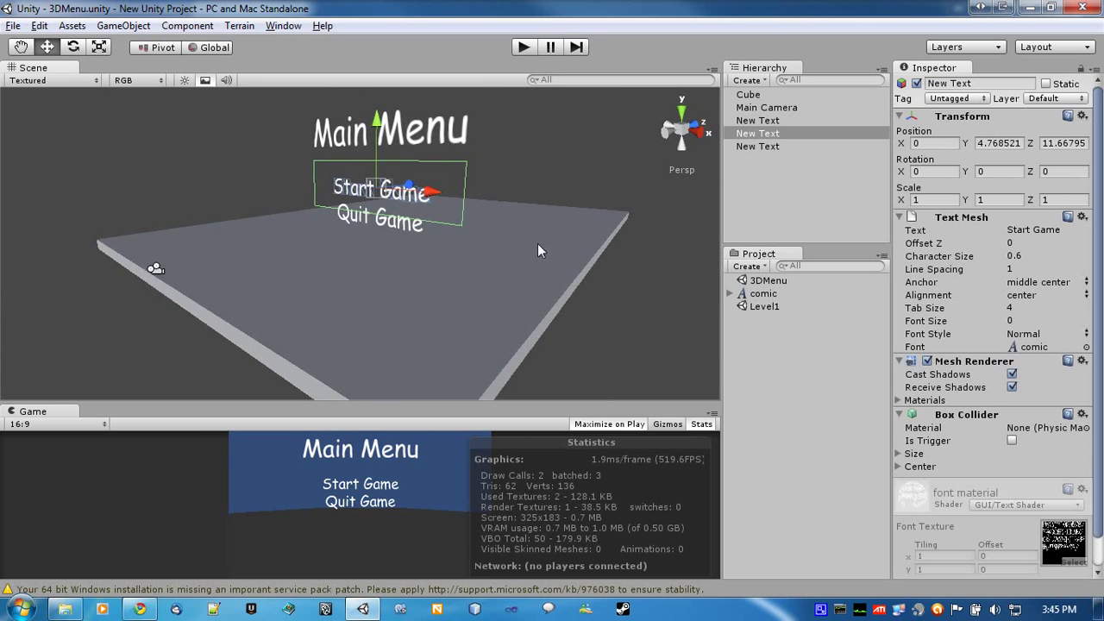
left_click(766, 136)
left_click(779, 136)
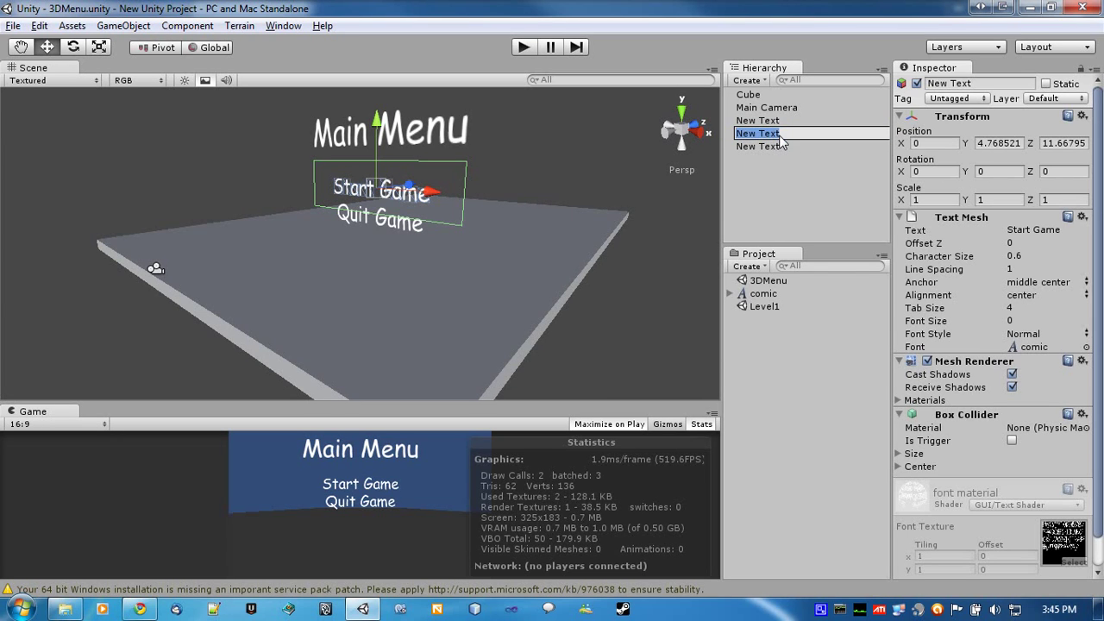
type("Start Game")
key("Return")
left_click(753, 136)
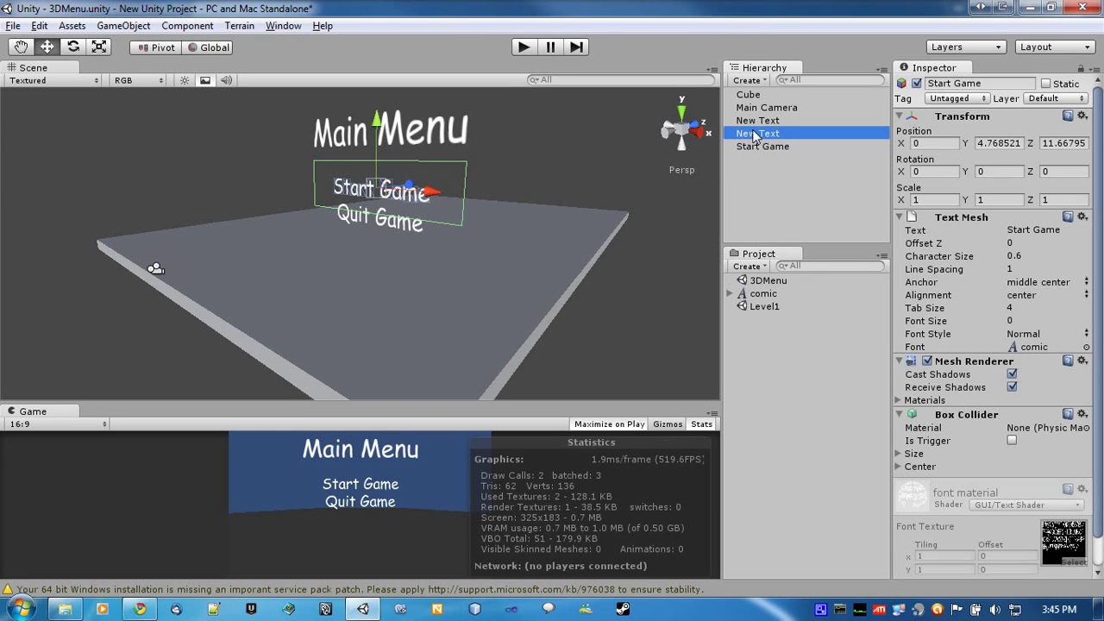
left_click(761, 138)
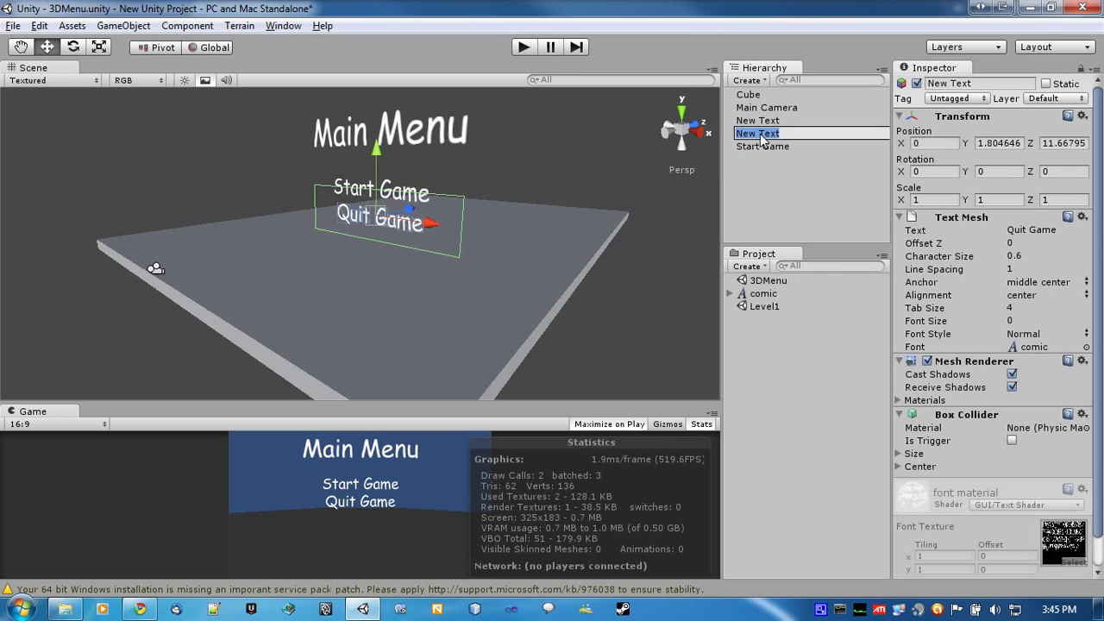
type("Quit Game")
key("Return")
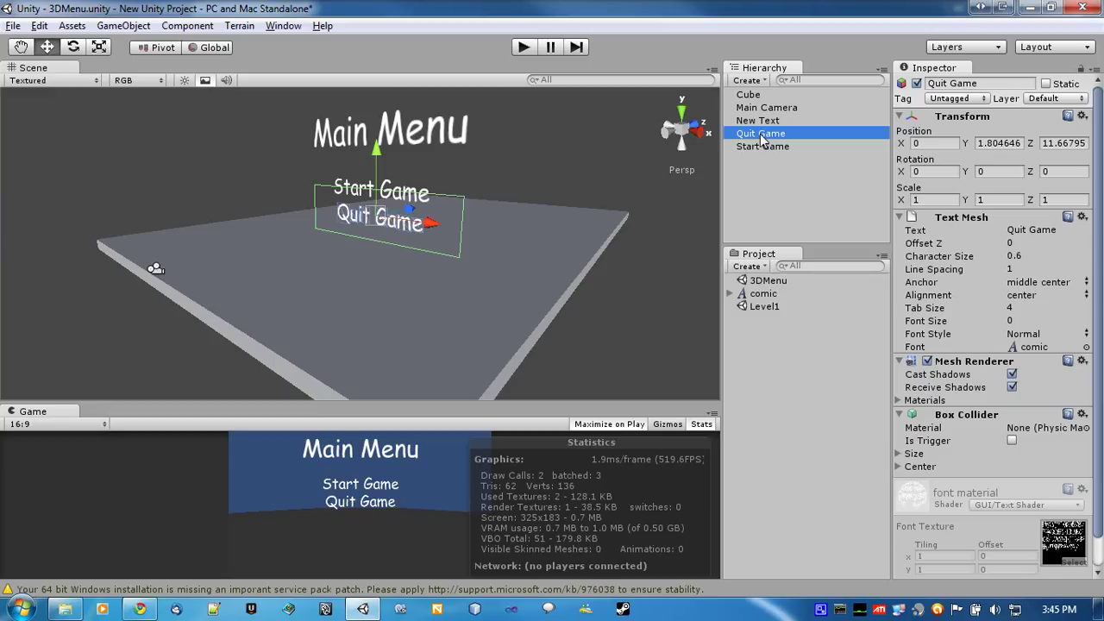
key("ctrl+s")
Create a new C# script in the Project panel and name it MenuObject.
left_click(767, 357)
right_click(773, 346)
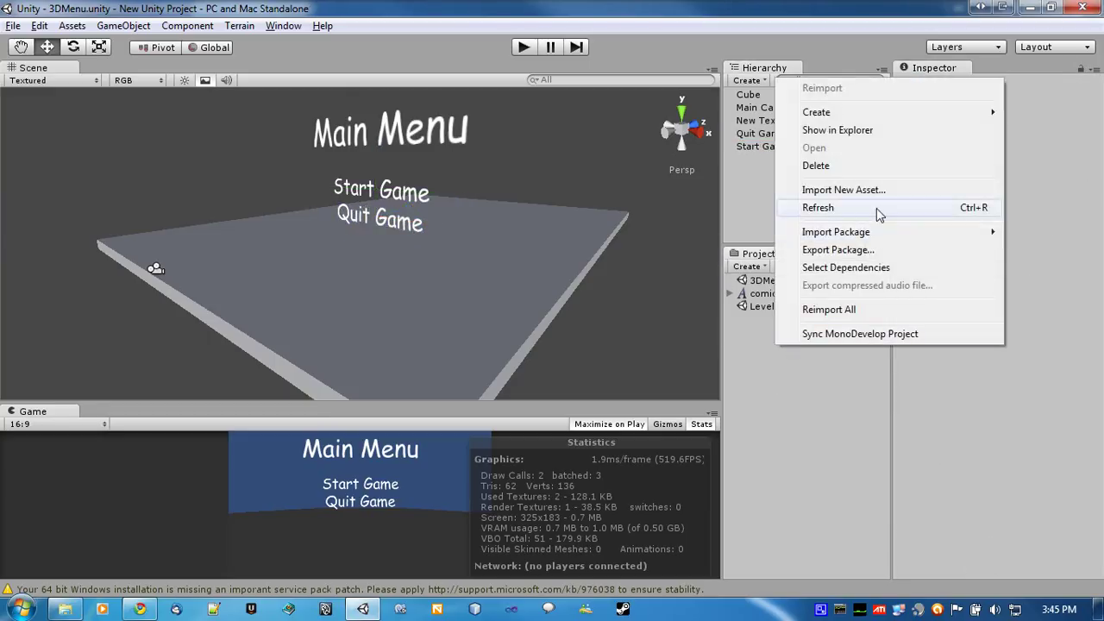
mouse_move(836, 115)
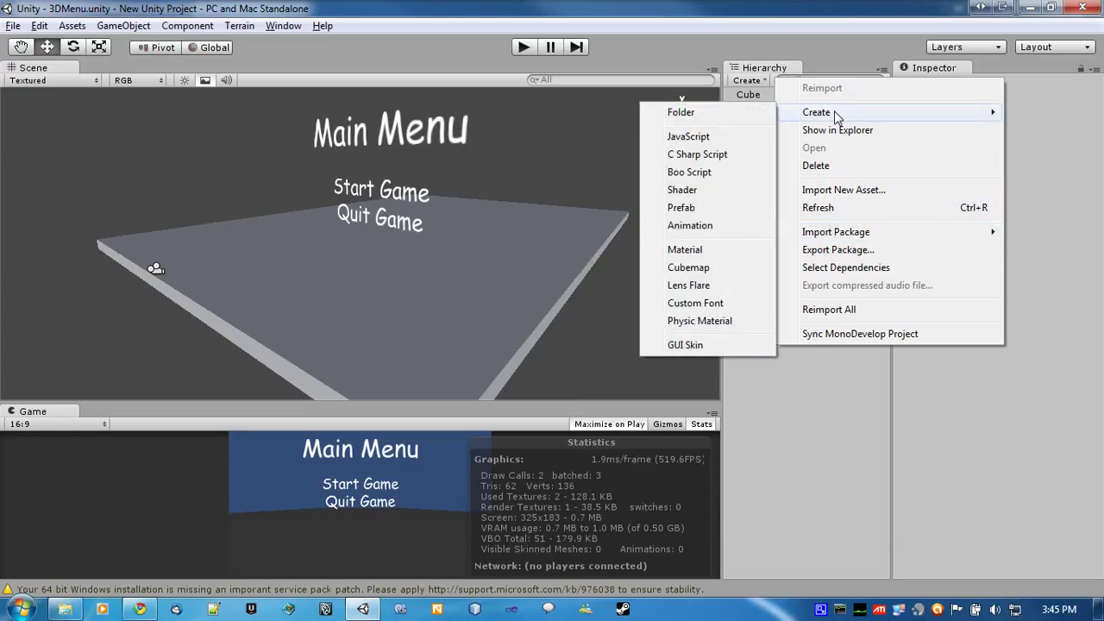
left_click(712, 154)
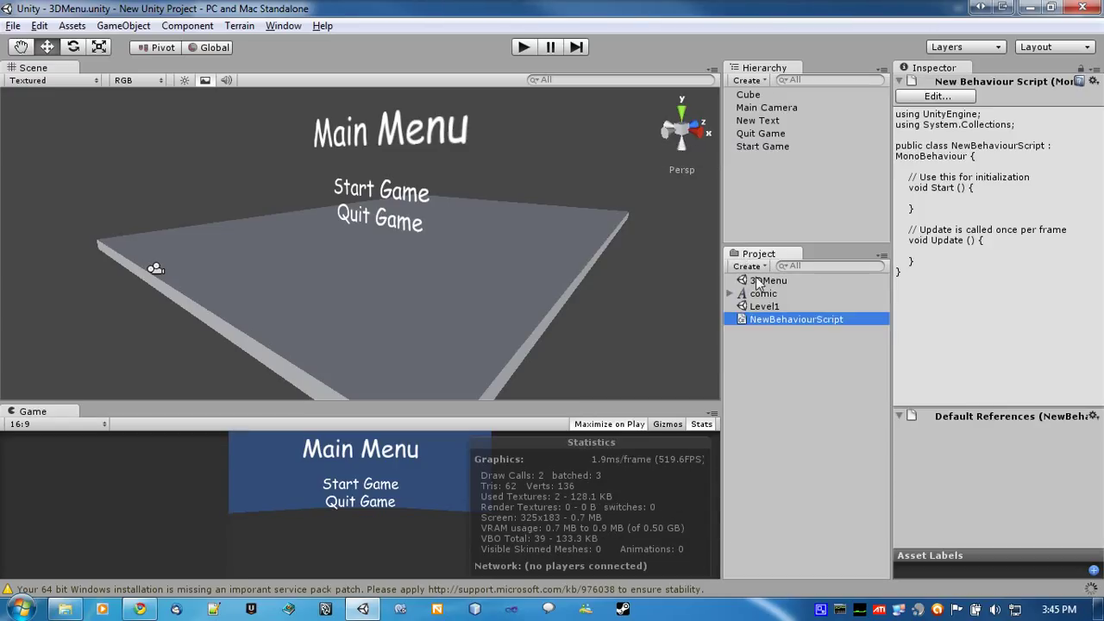
left_click(791, 321)
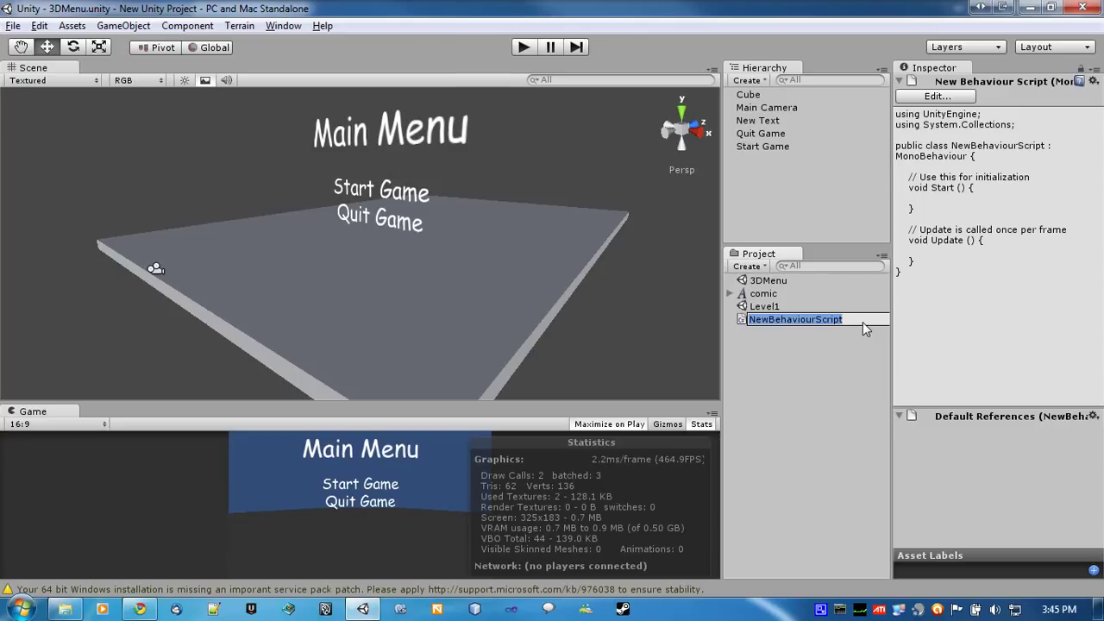
type("MenuObjec")
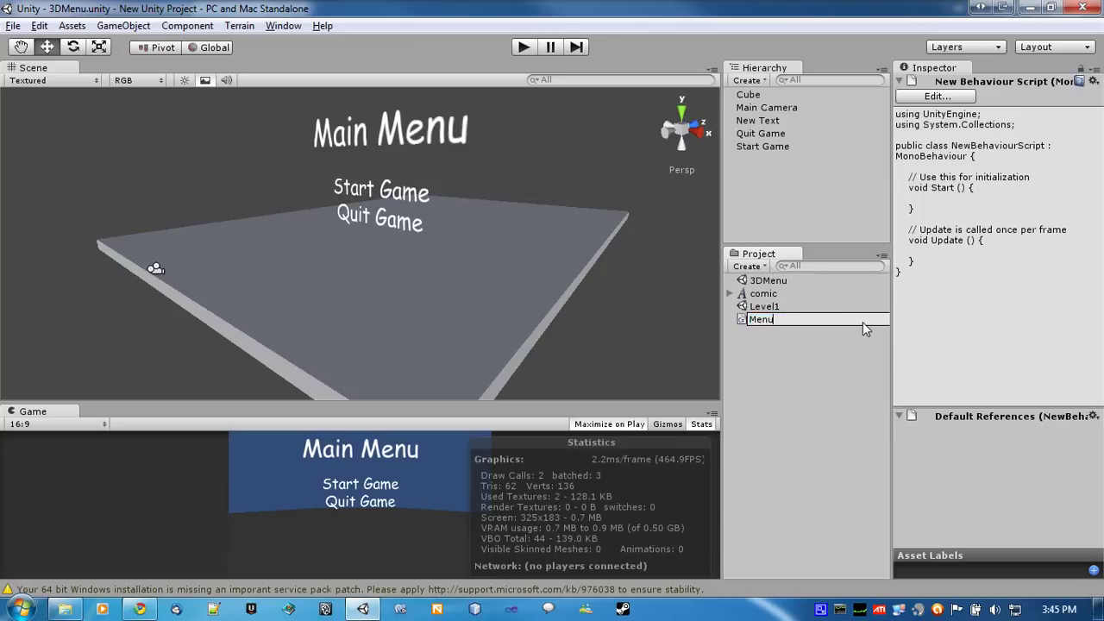
type("t")
key("Return")
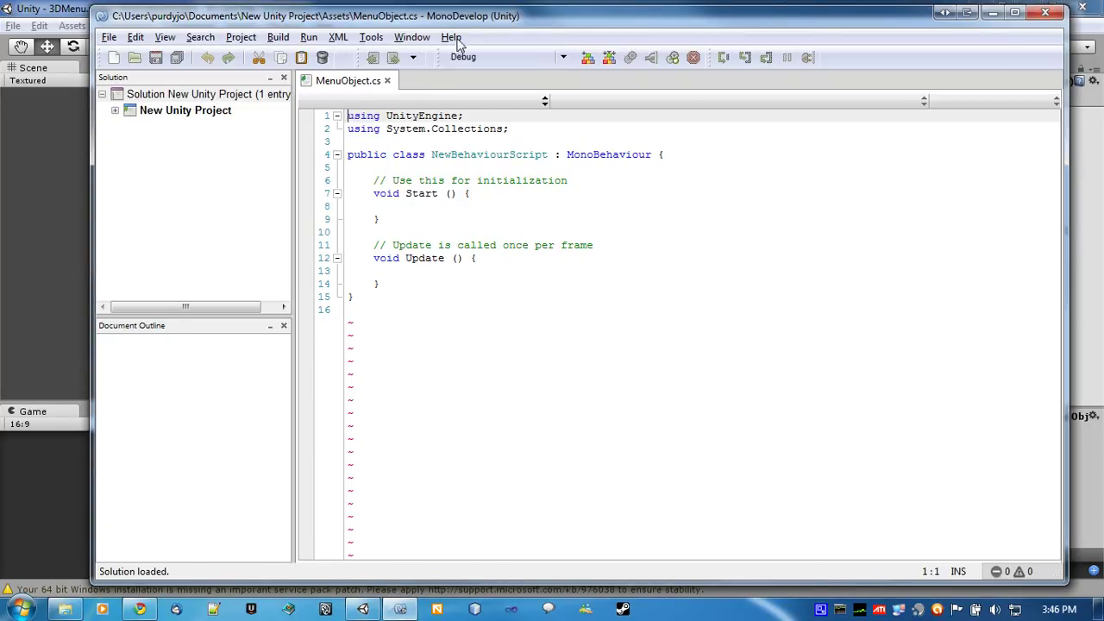
Rename the class NewBehaviourScript to MenuObject, put its opening brace on its own line, and save.
left_click(658, 160)
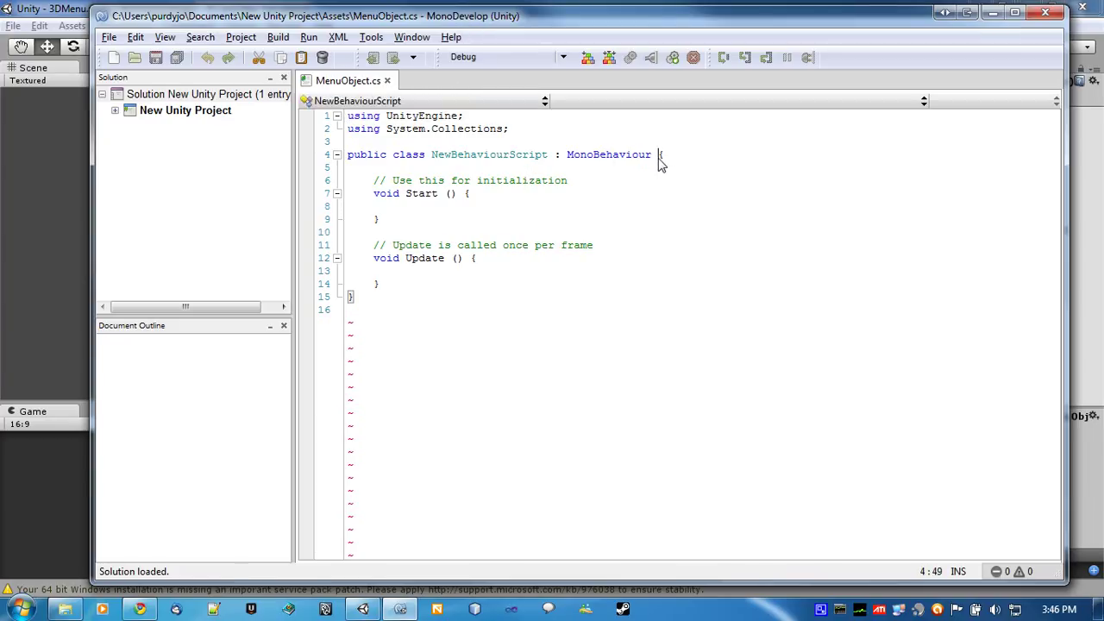
key("Return")
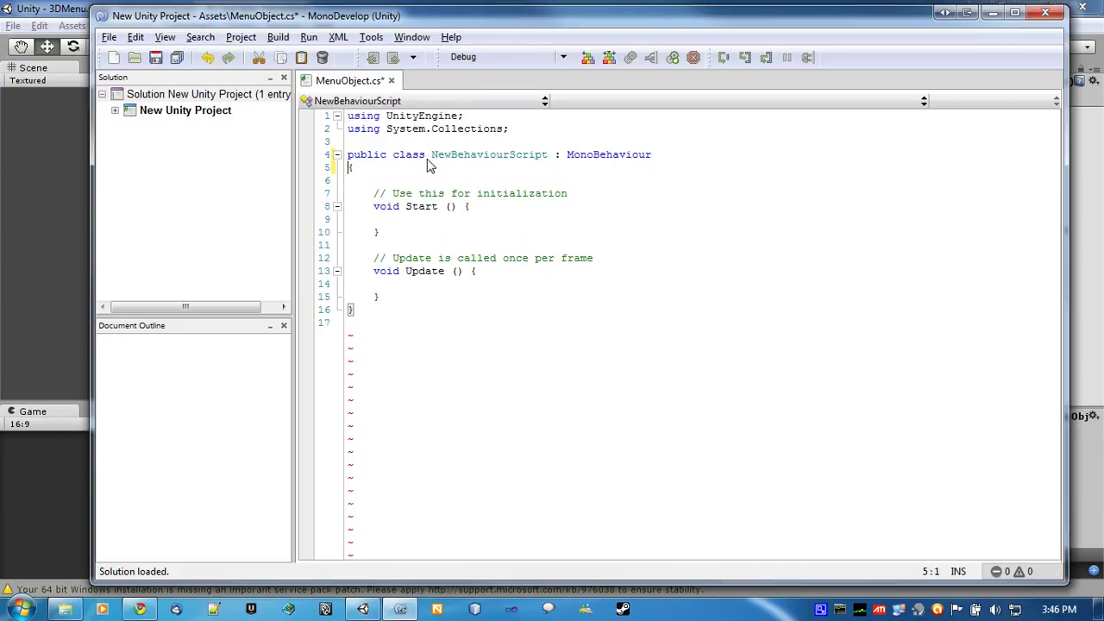
left_click_drag(431, 160, 546, 160)
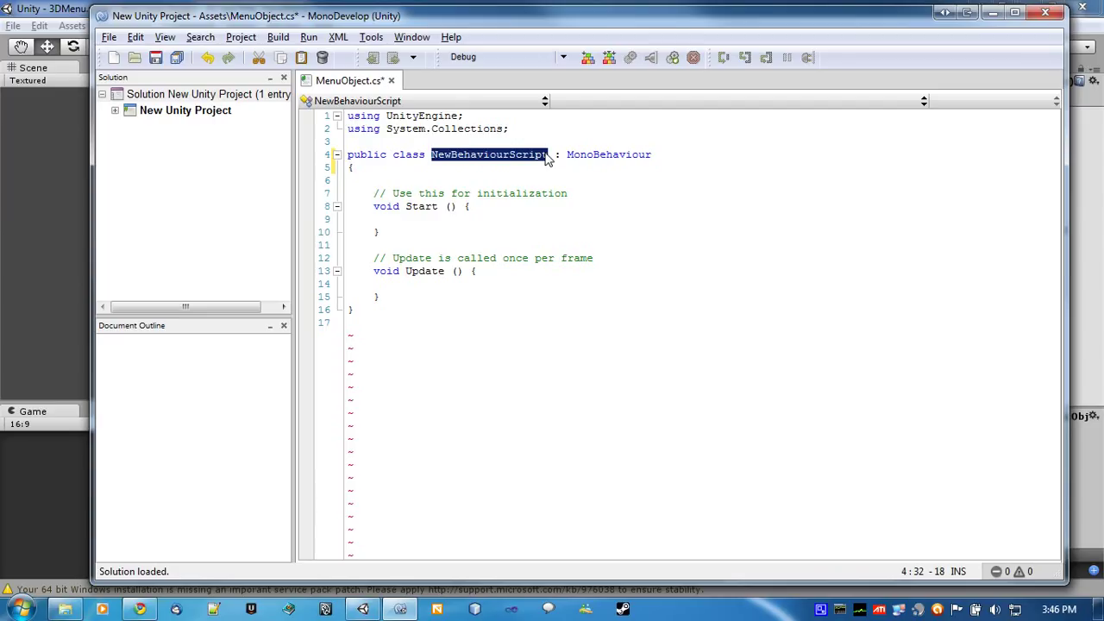
type("MenuObjec")
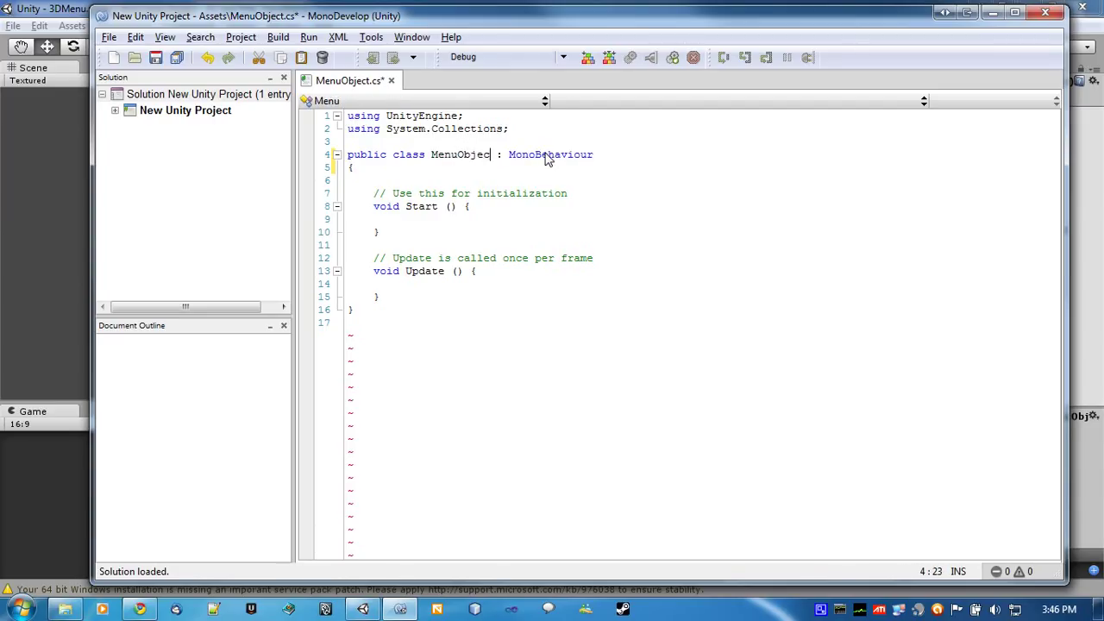
type("t")
key("Return")
key("BackSpace")
key("BackSpace")
key("ctrl+s")
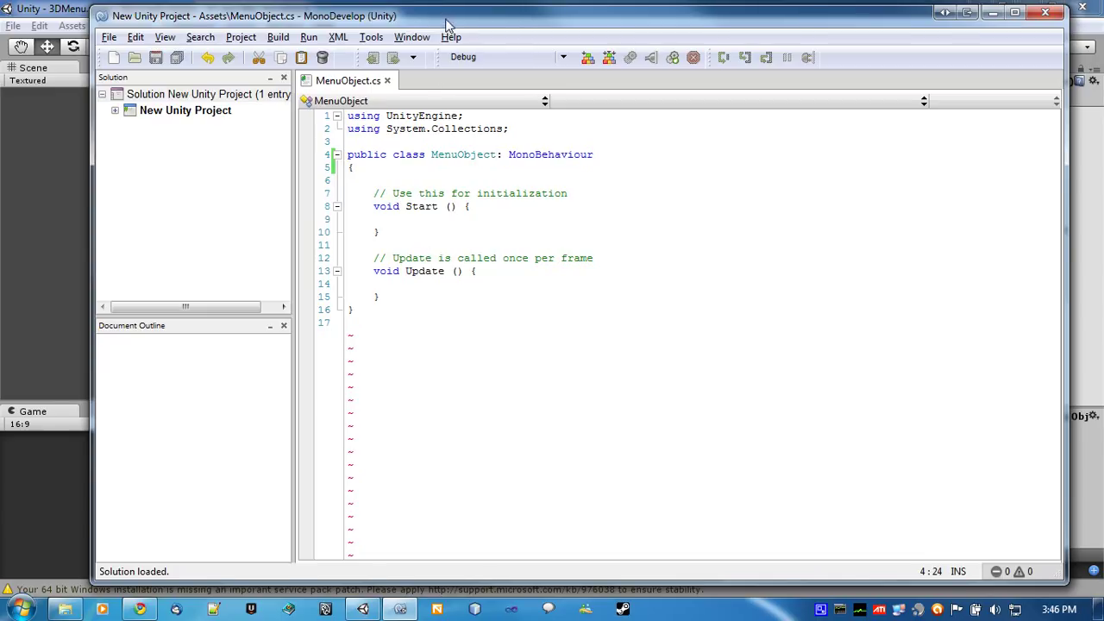
Delete the default Start and Update methods from the class.
left_click_drag(409, 300, 359, 187)
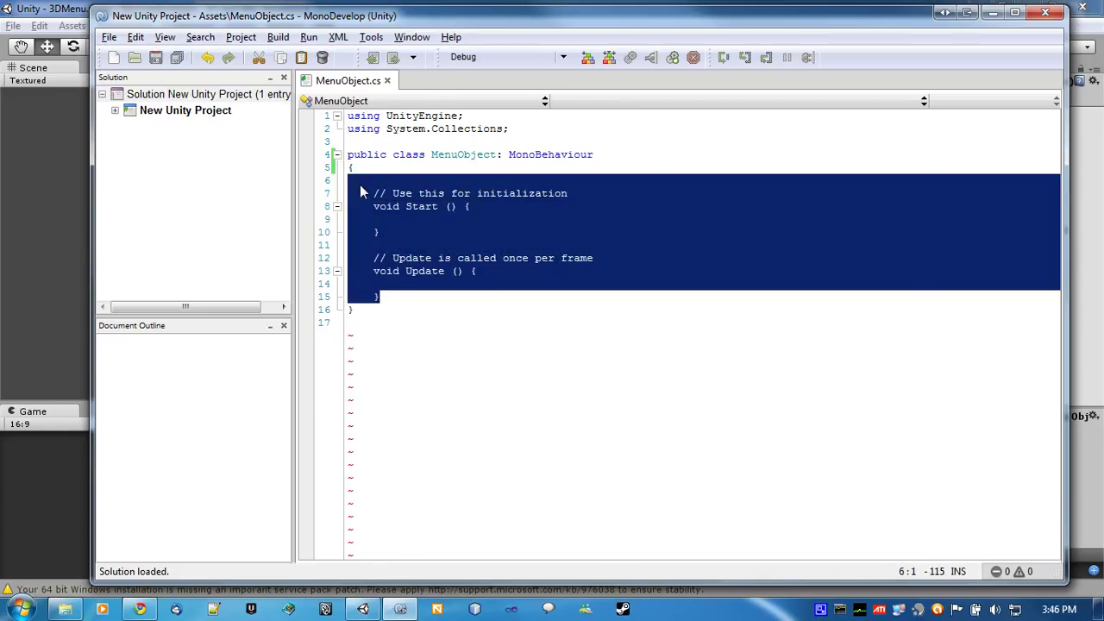
key("BackSpace")
key("Tab")
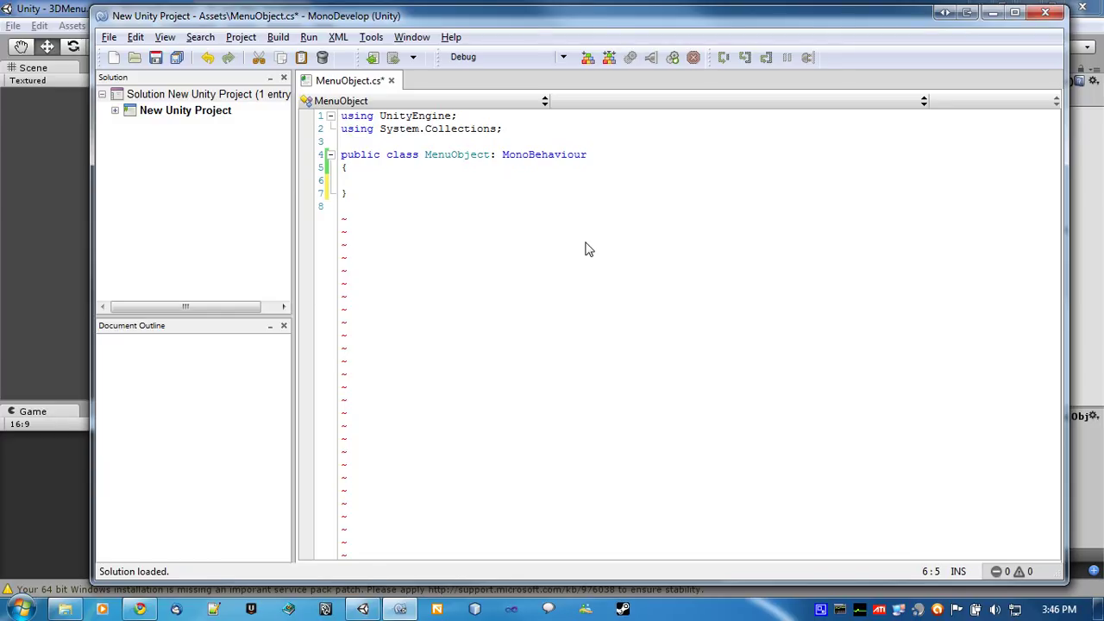
Add an empty void OnMouseEnter() method with braces to the class.
type("OnMouseEnter")
left_click(367, 183)
type("void")
key("End")
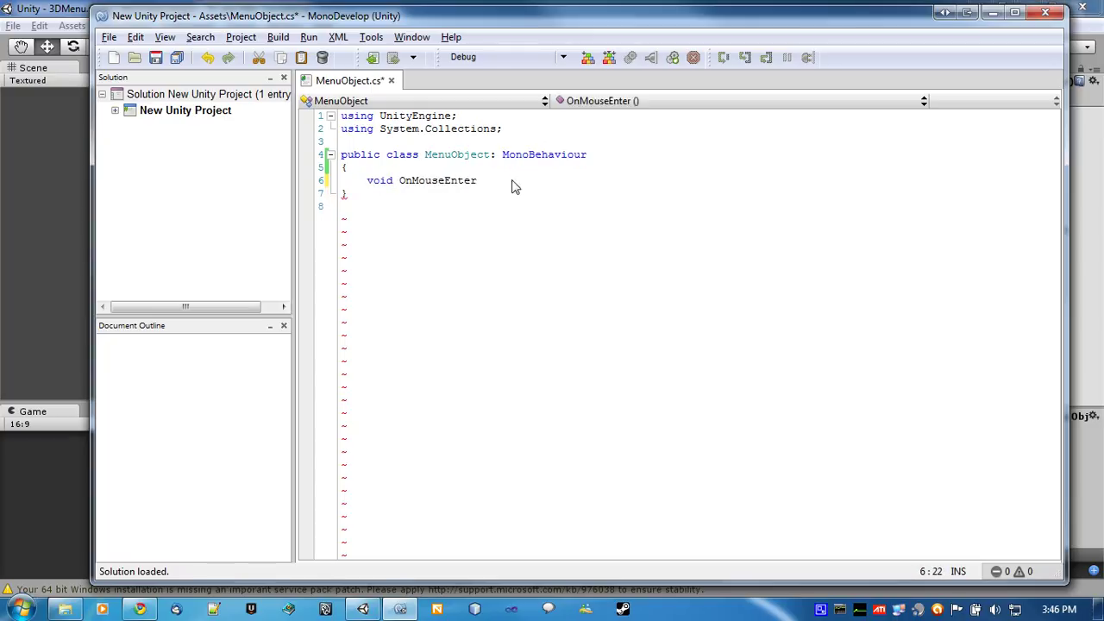
type("()")
key("Return")
type("{")
key("Return")
type("}")
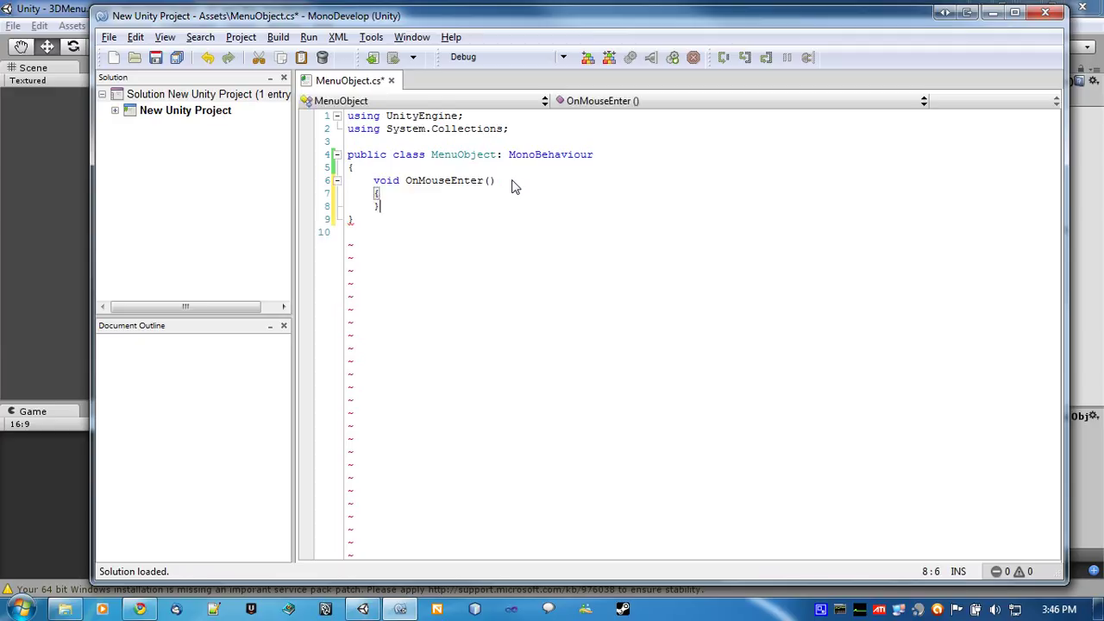
key("Left")
key("Return")
Fill OnMouseEnter with renderer.material.color = Color.red; and save, adding blank lines below.
left_click_drag(403, 185, 480, 197)
left_click(439, 213)
type("render")
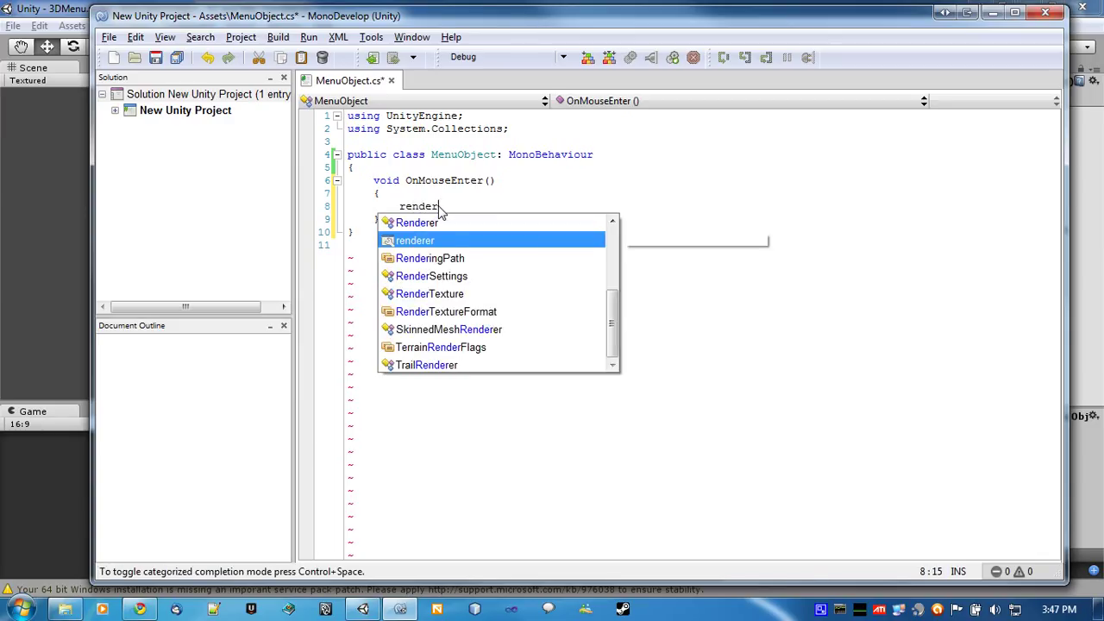
type("er.mater")
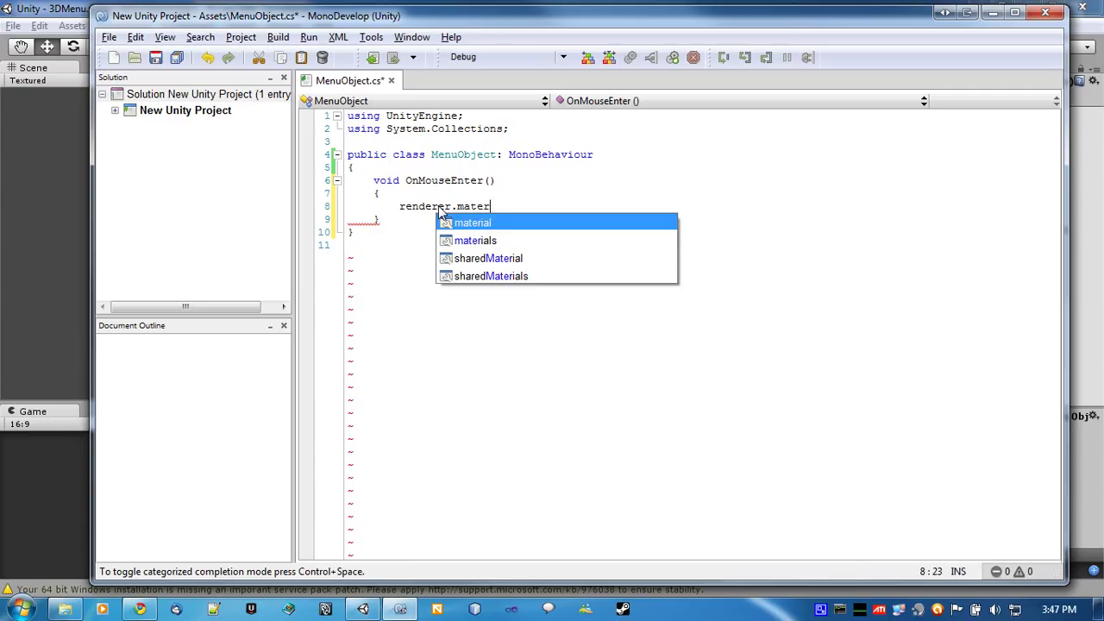
type("ial.colo")
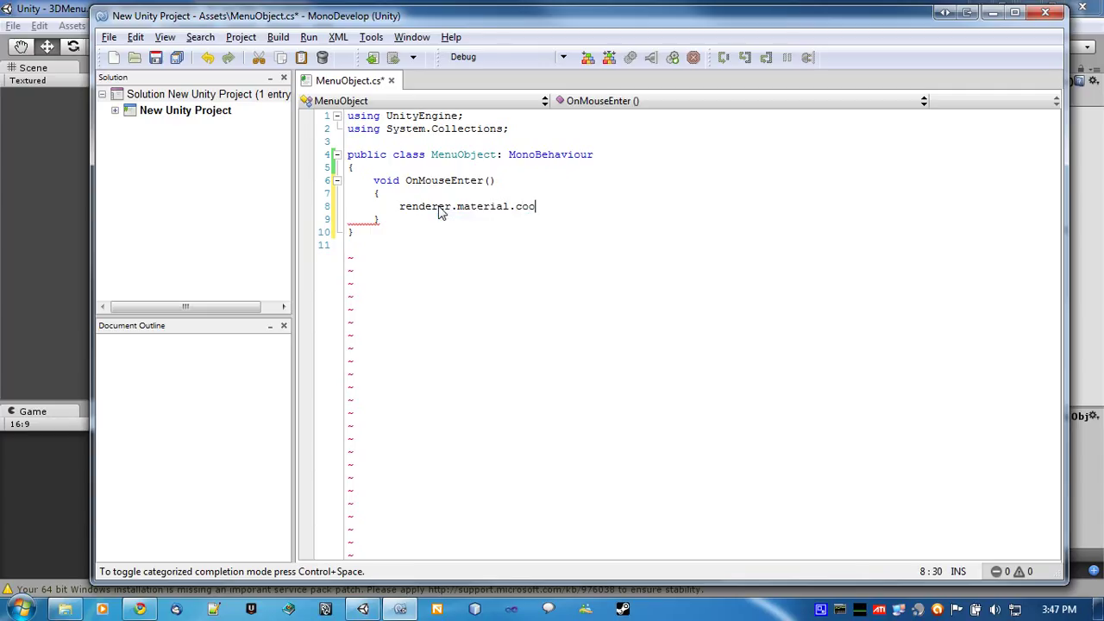
type("r = ")
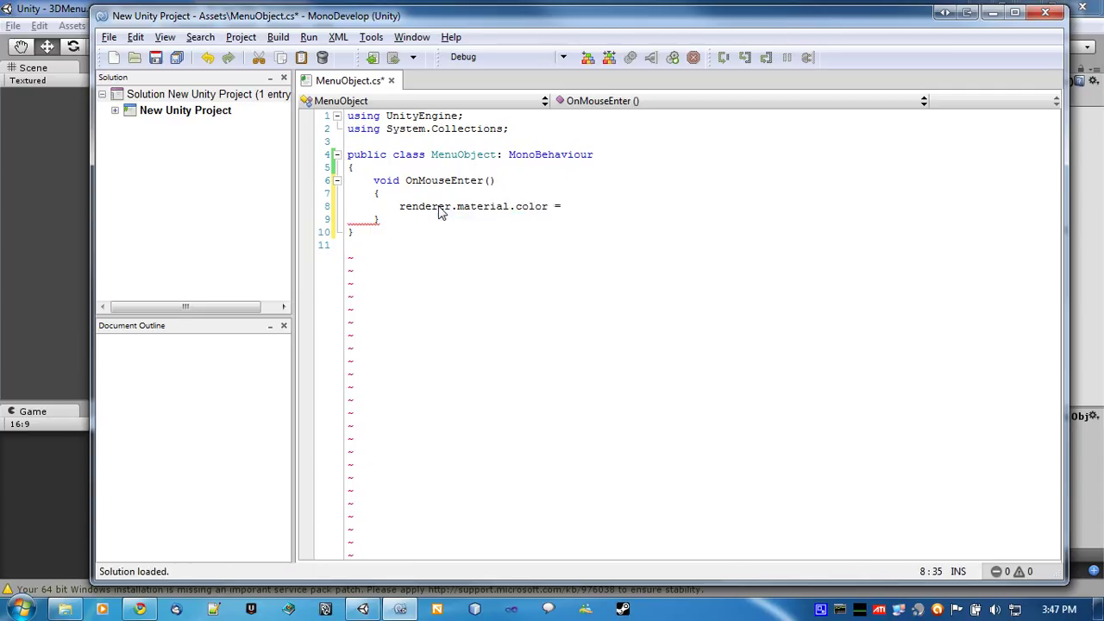
type("Color.red")
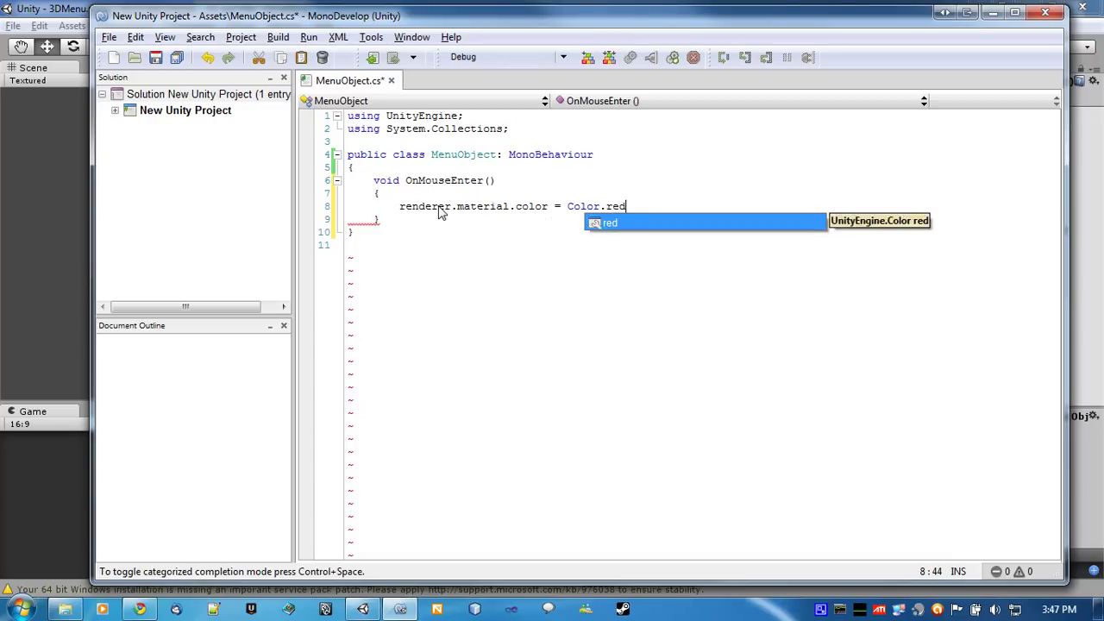
type(";")
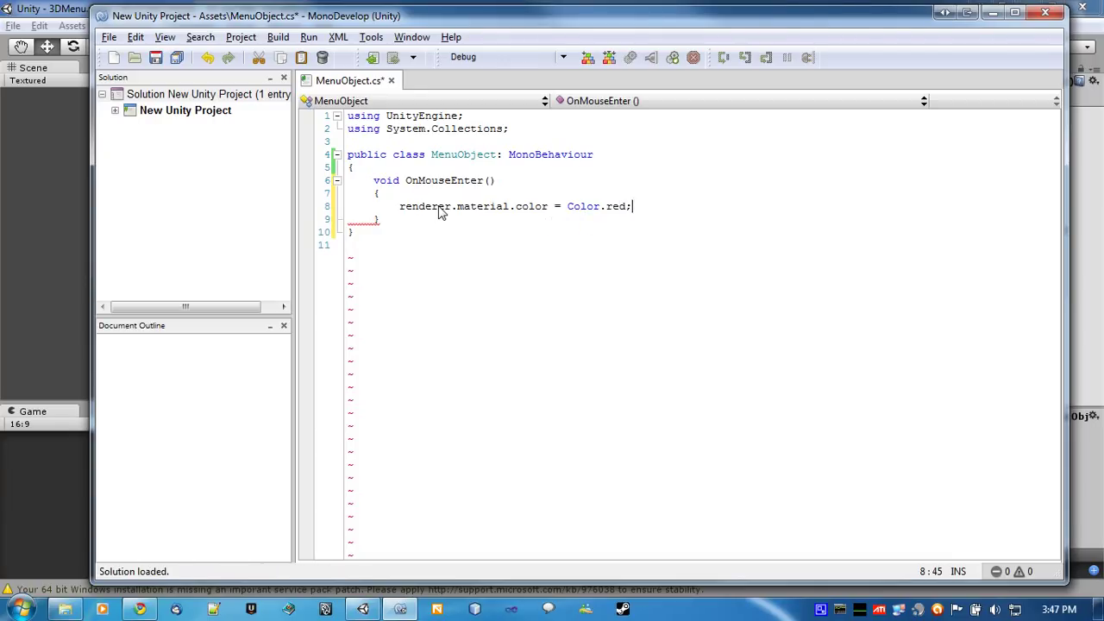
key("ctrl+s")
left_click(410, 221)
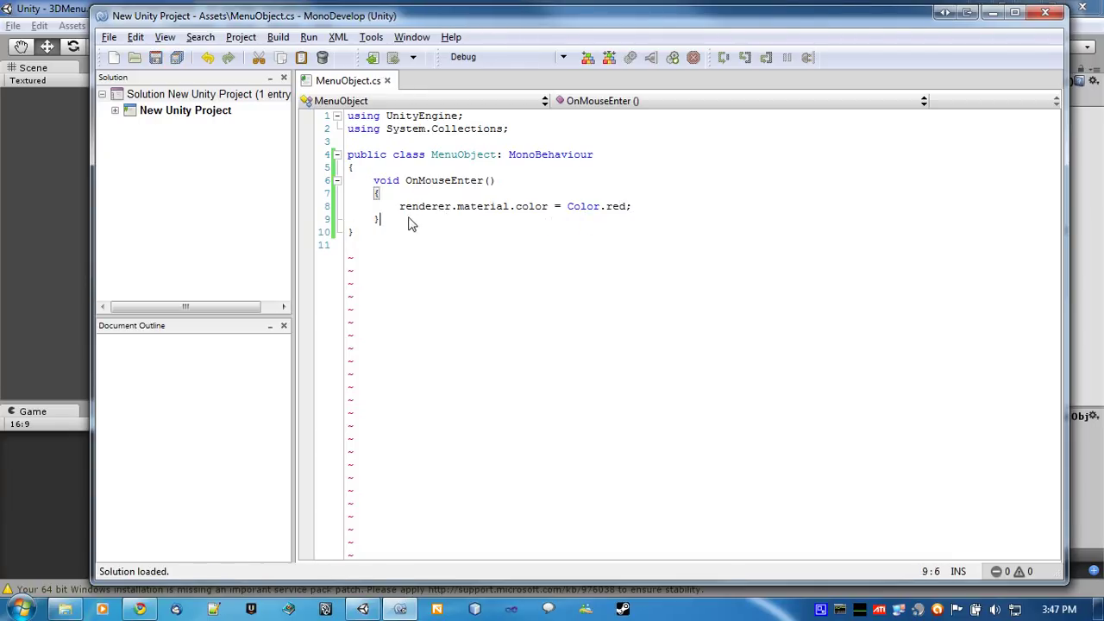
key("Return")
key("Return")
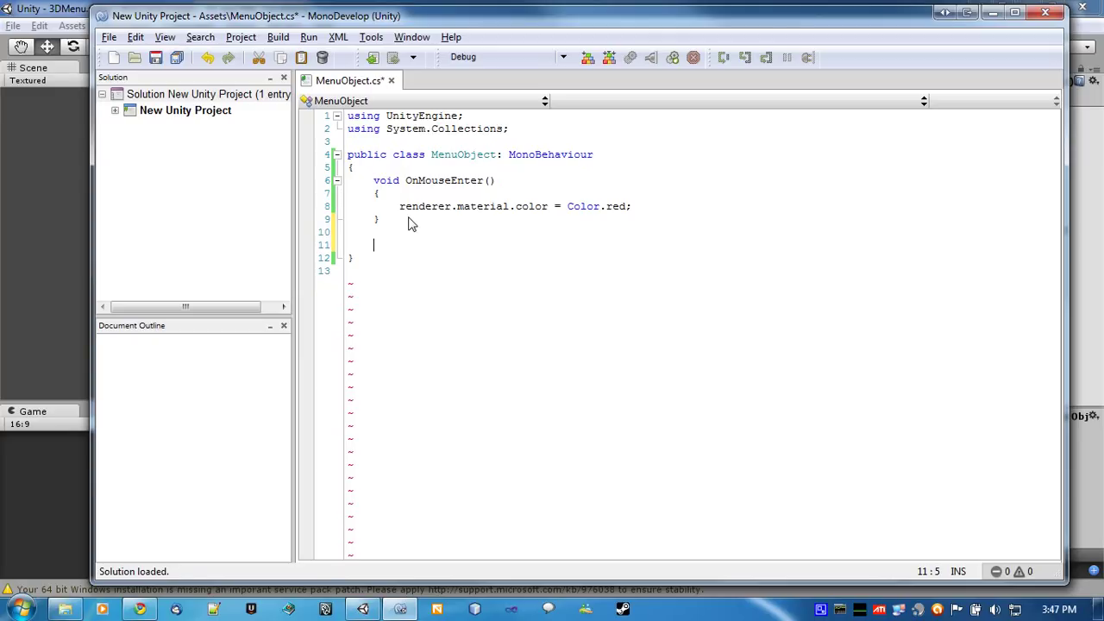
Write void OnMouseExit() setting renderer.material.color = Color.white; and save the script.
type("voi")
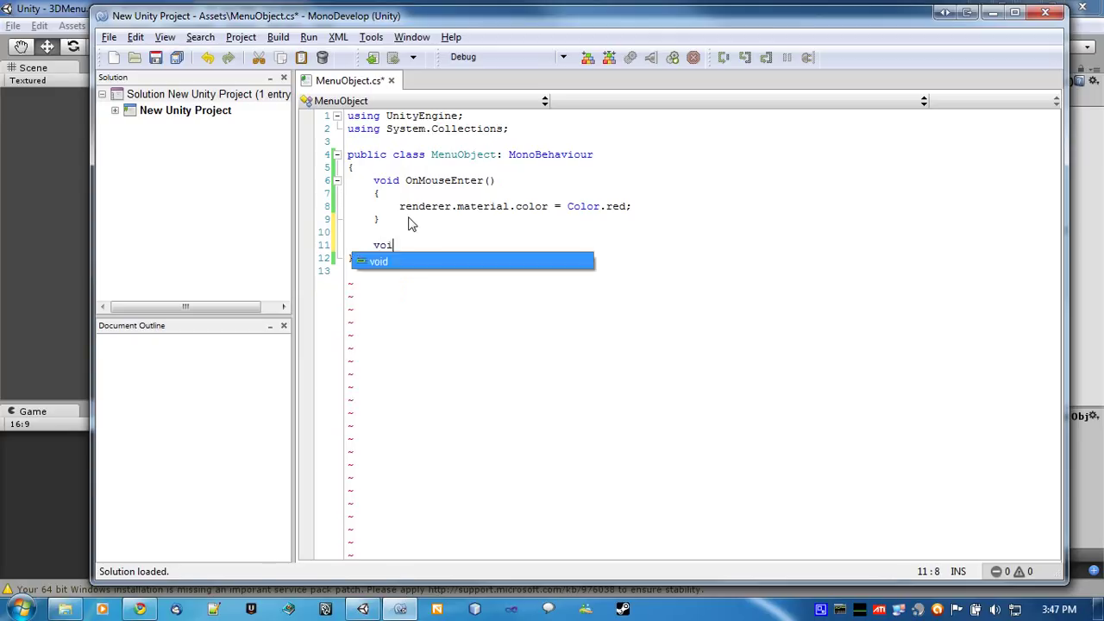
type("d OnMouseE")
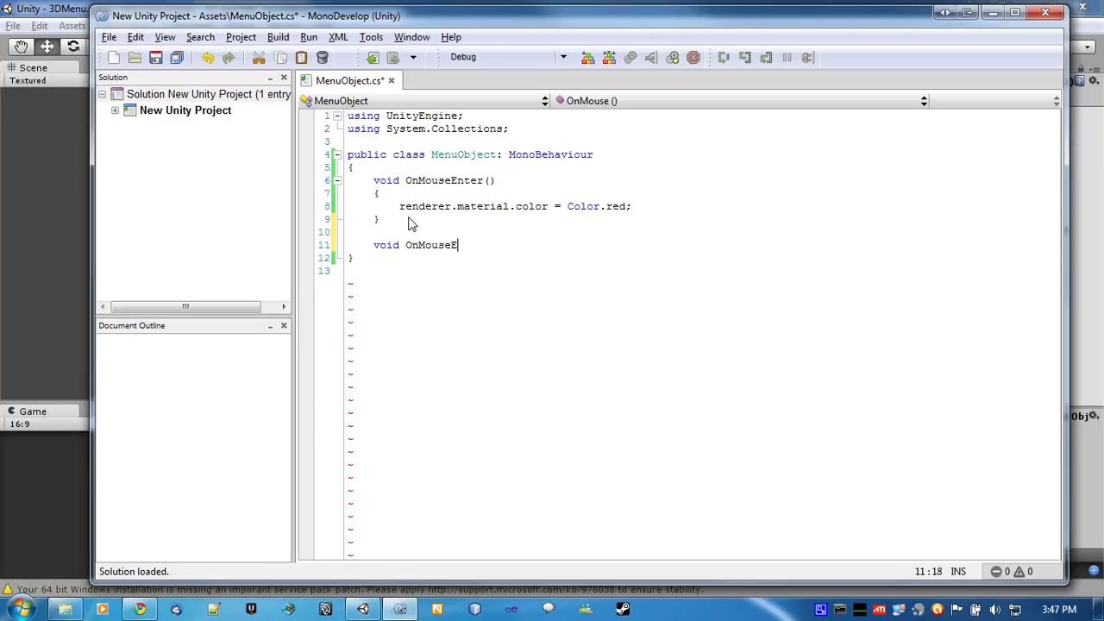
type("xit()")
key("Return")
type("{")
key("Return")
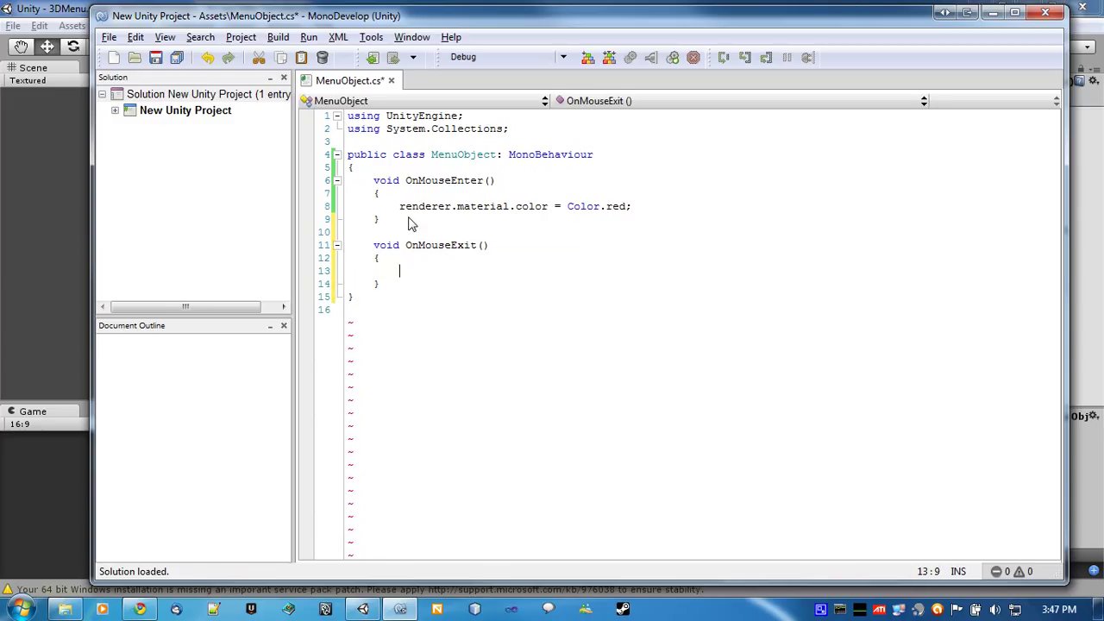
type("renderer")
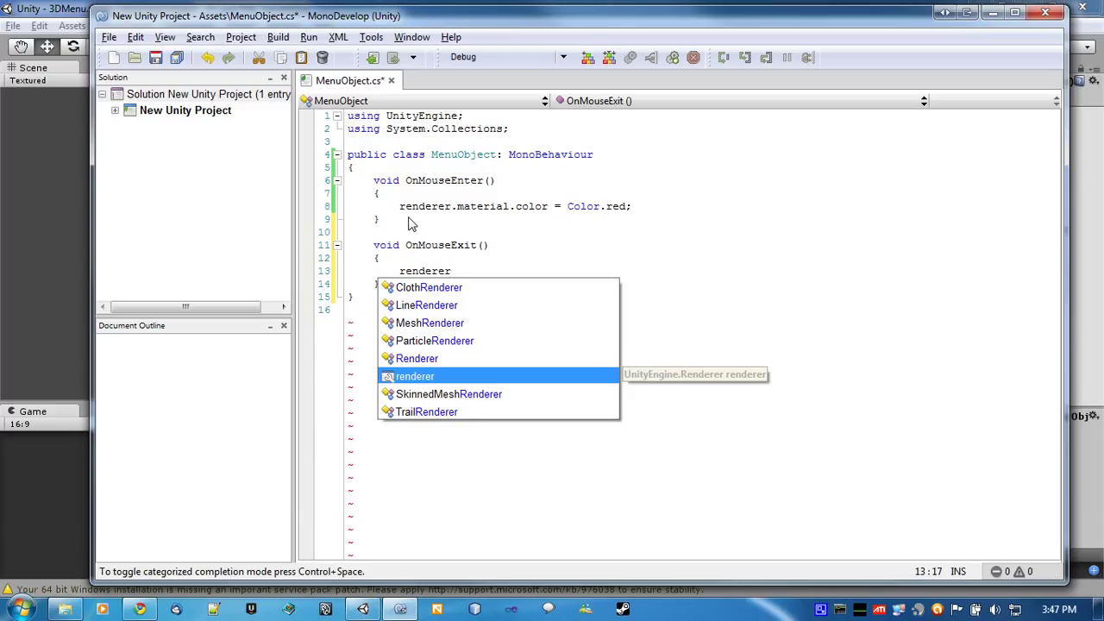
type(".material.")
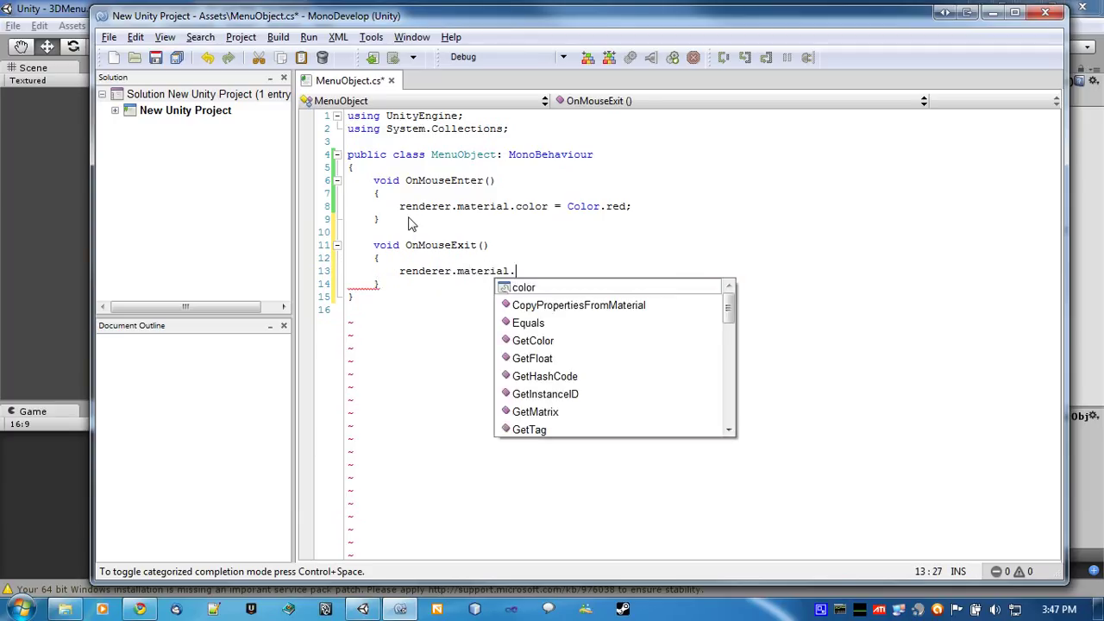
type("color = Col")
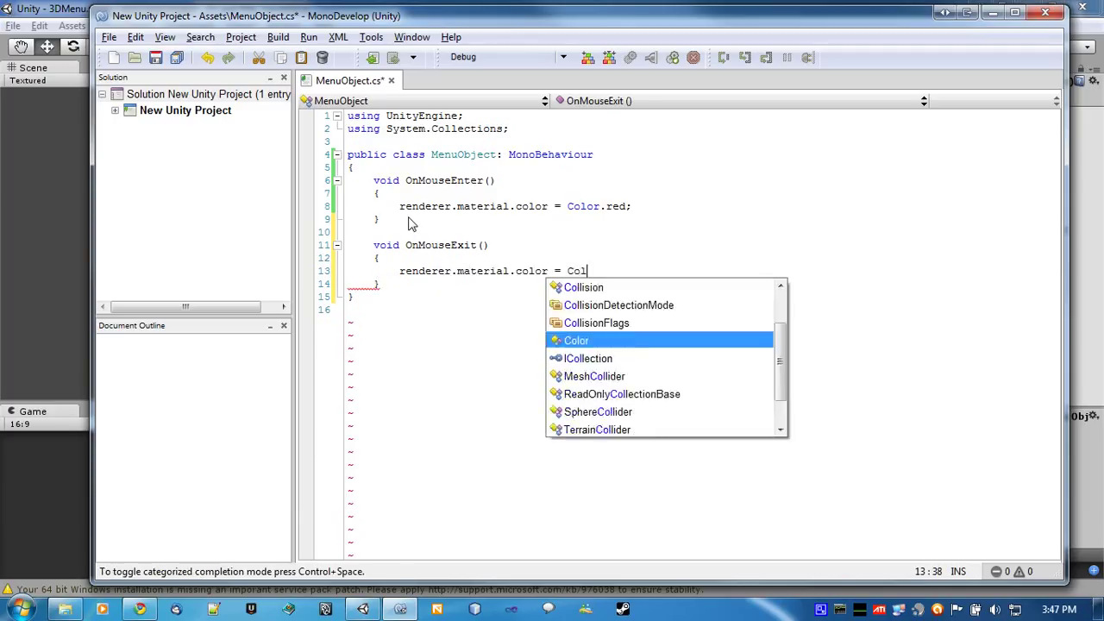
type("or")
type(".white;")
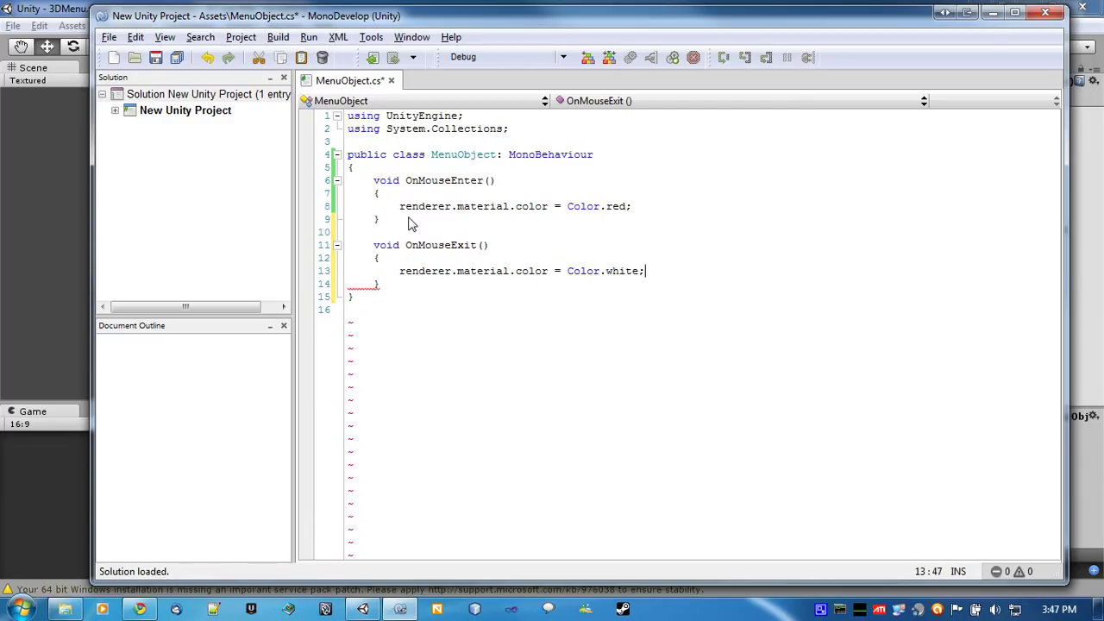
key("ctrl+s")
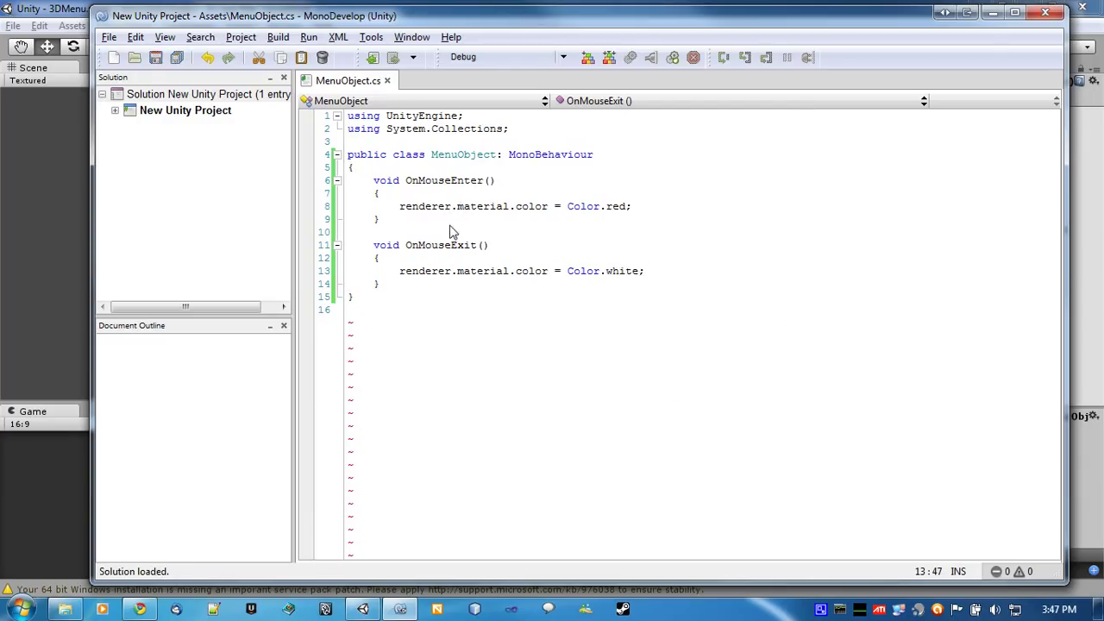
left_click(76, 15)
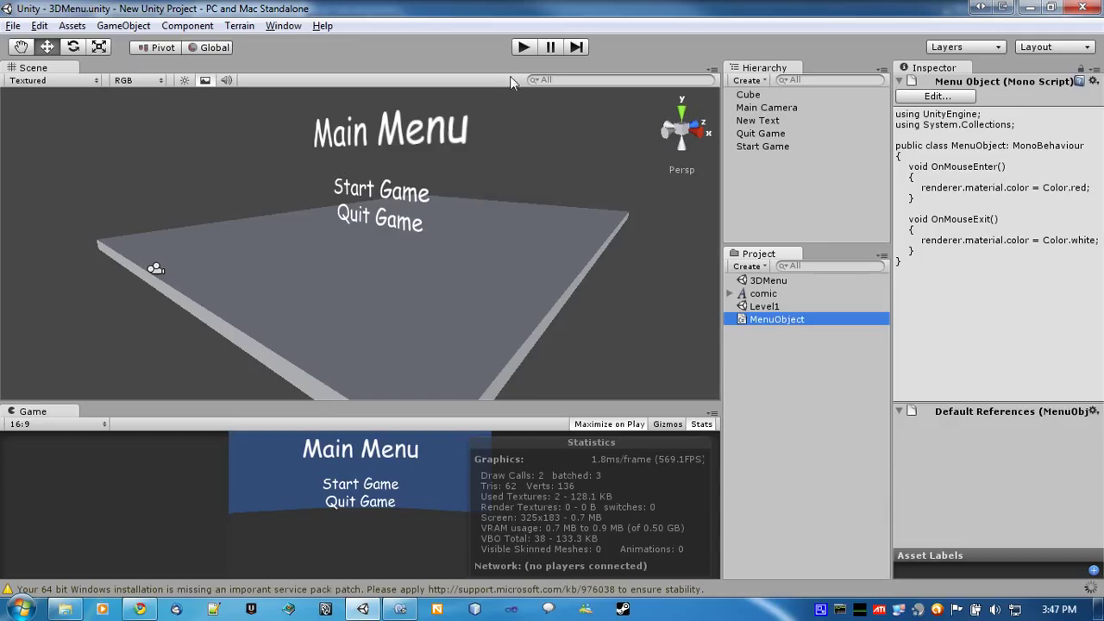
Attach MenuObject to Quit Game and Start Game, then test the red hover in Play mode.
left_click(524, 49)
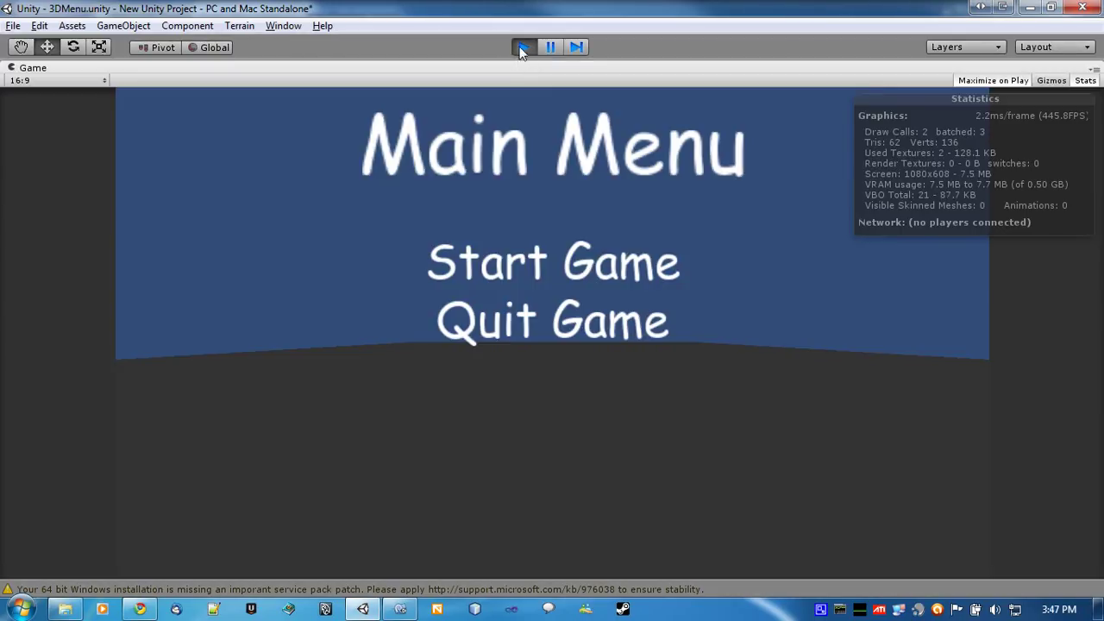
left_click(523, 48)
left_click(761, 133)
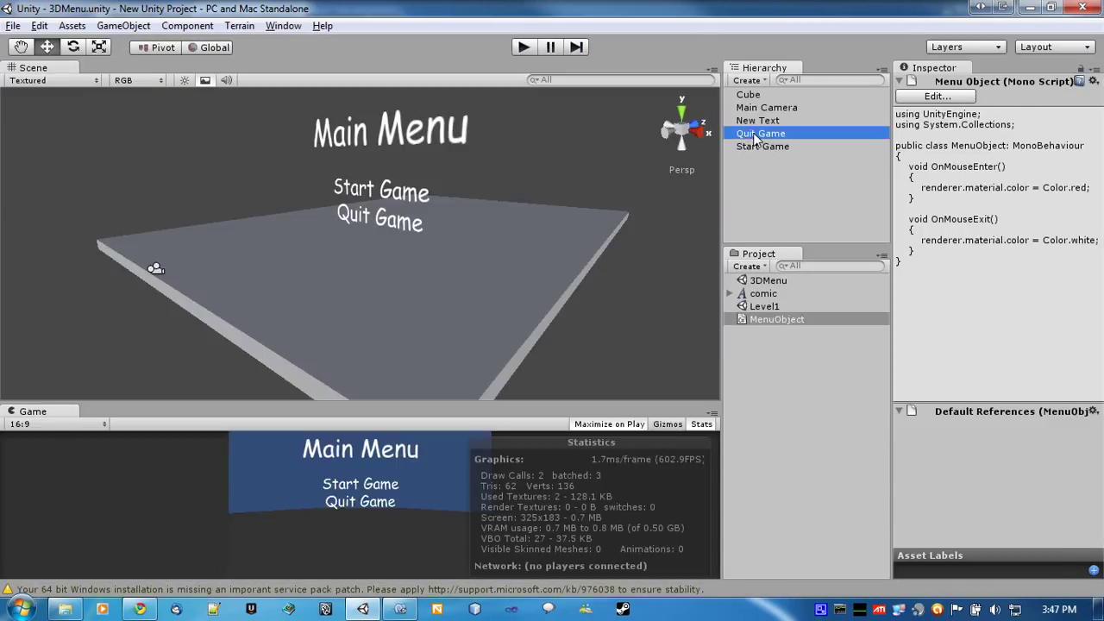
left_click_drag(770, 318, 766, 135)
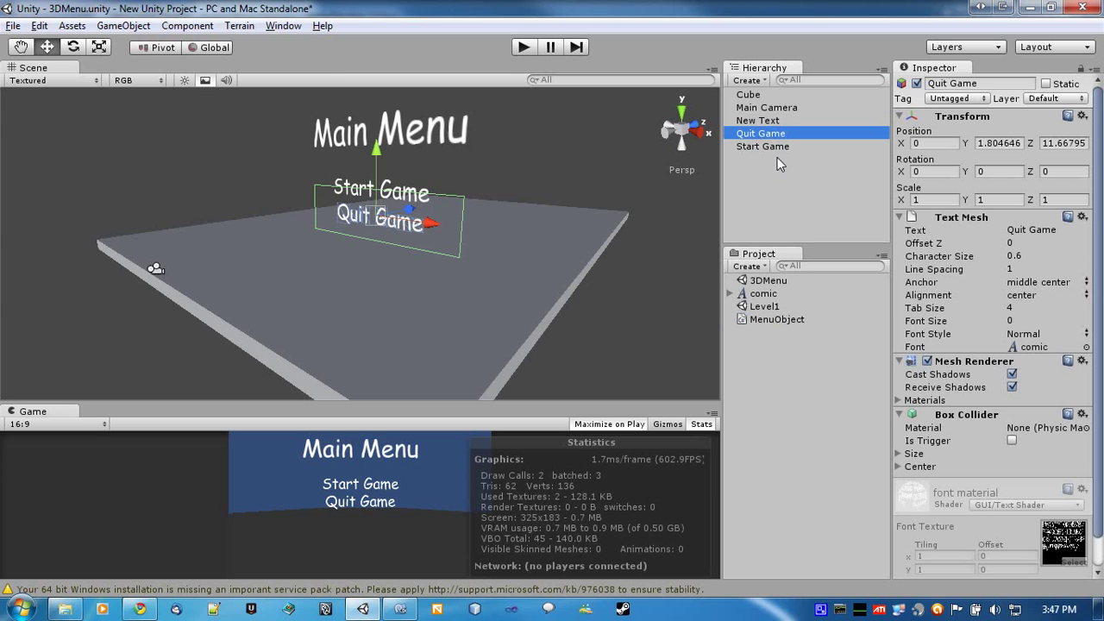
left_click(772, 149)
left_click_drag(770, 319, 767, 145)
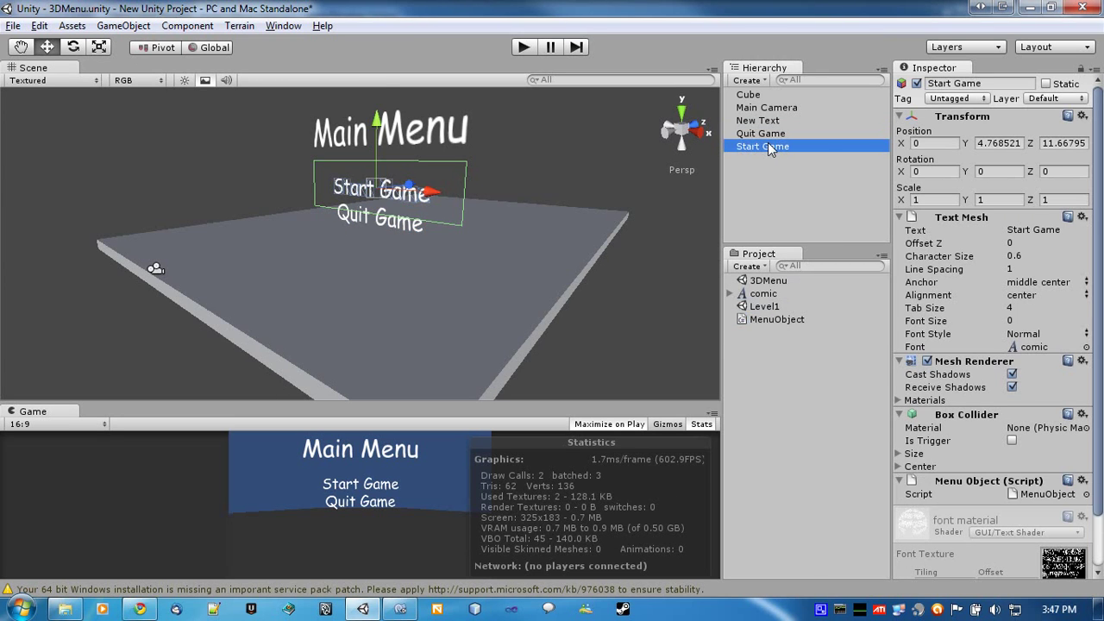
left_click(524, 47)
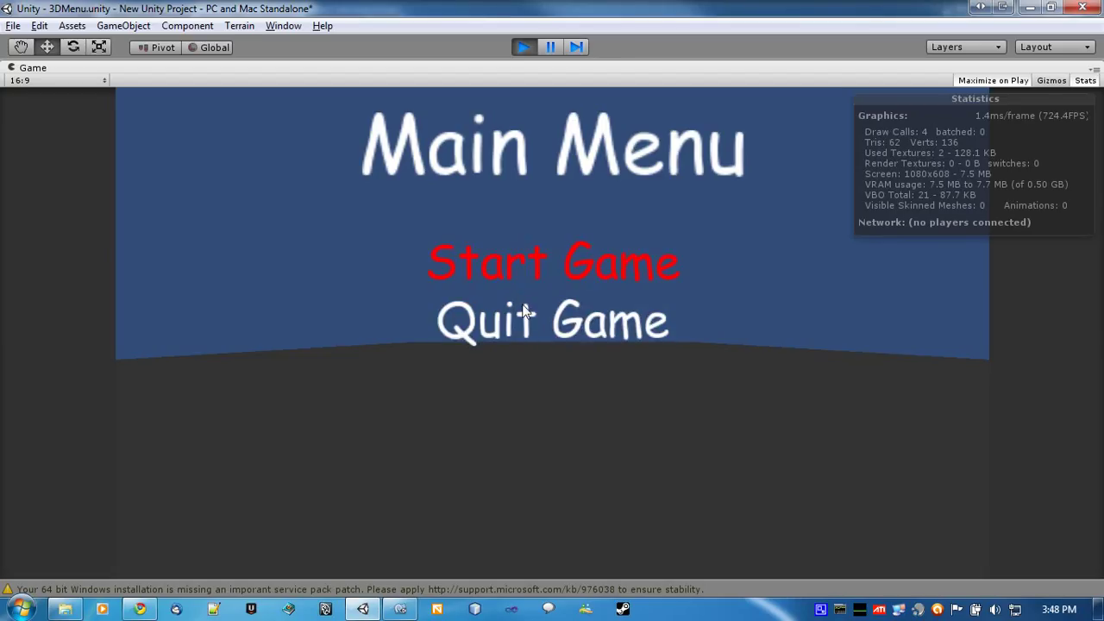
left_click(530, 46)
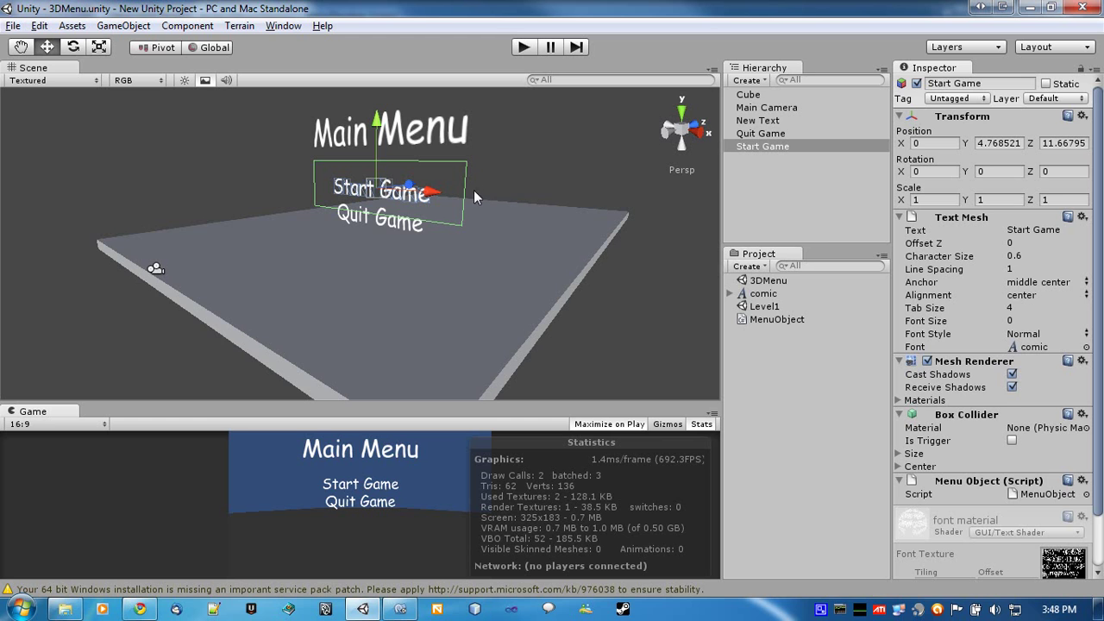
Add an empty void OnMouseDown() method below OnMouseExit and save.
left_click(400, 609)
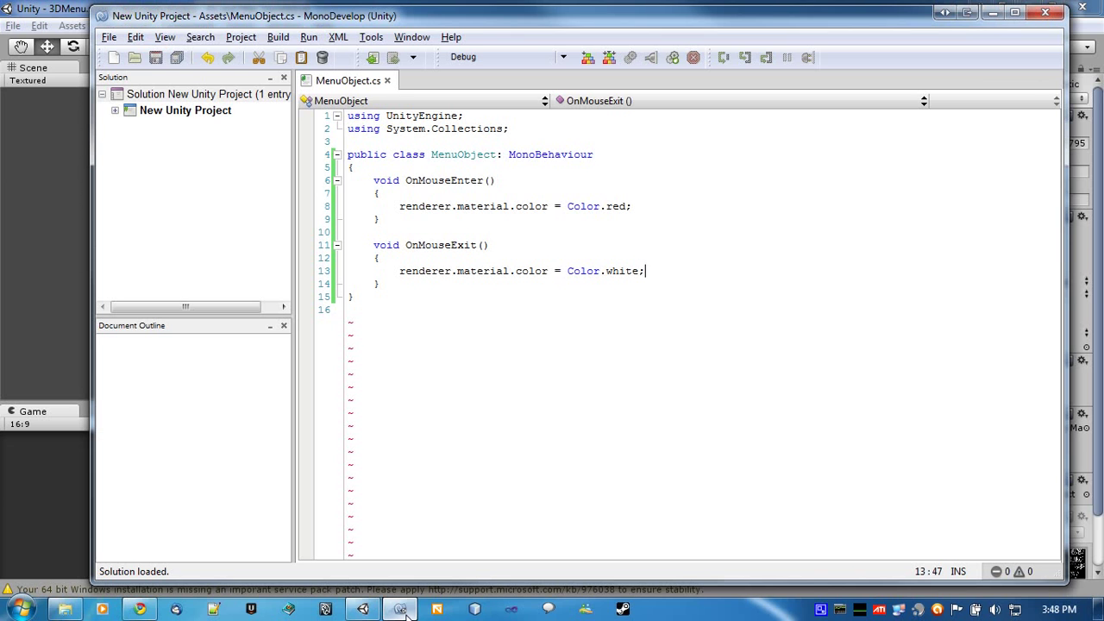
left_click(395, 297)
left_click(392, 288)
key("Return")
key("Return")
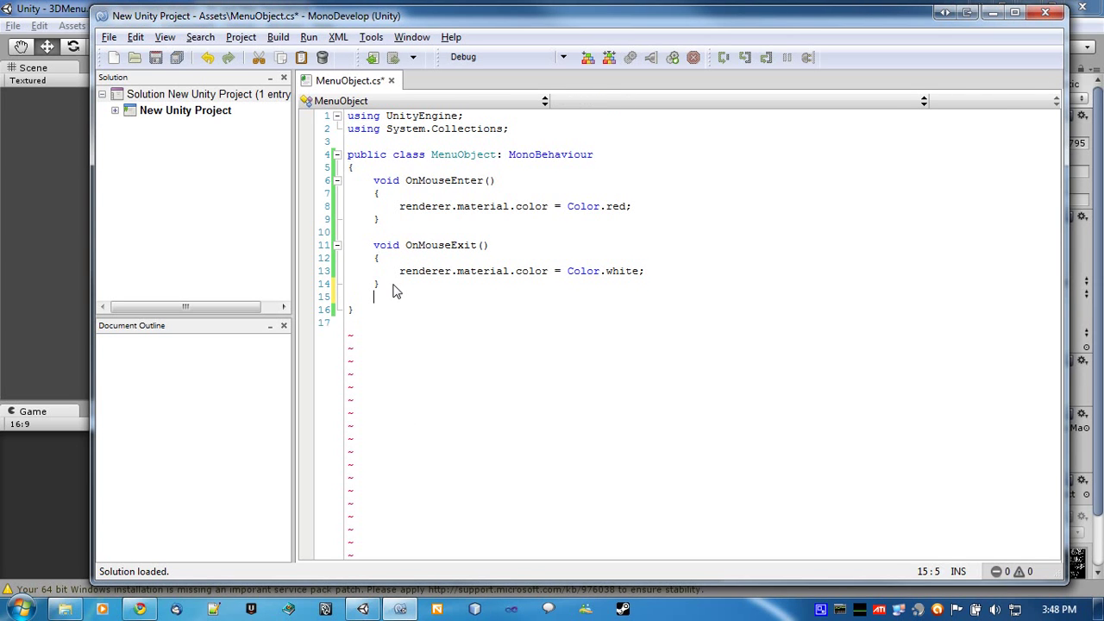
type("void OnM")
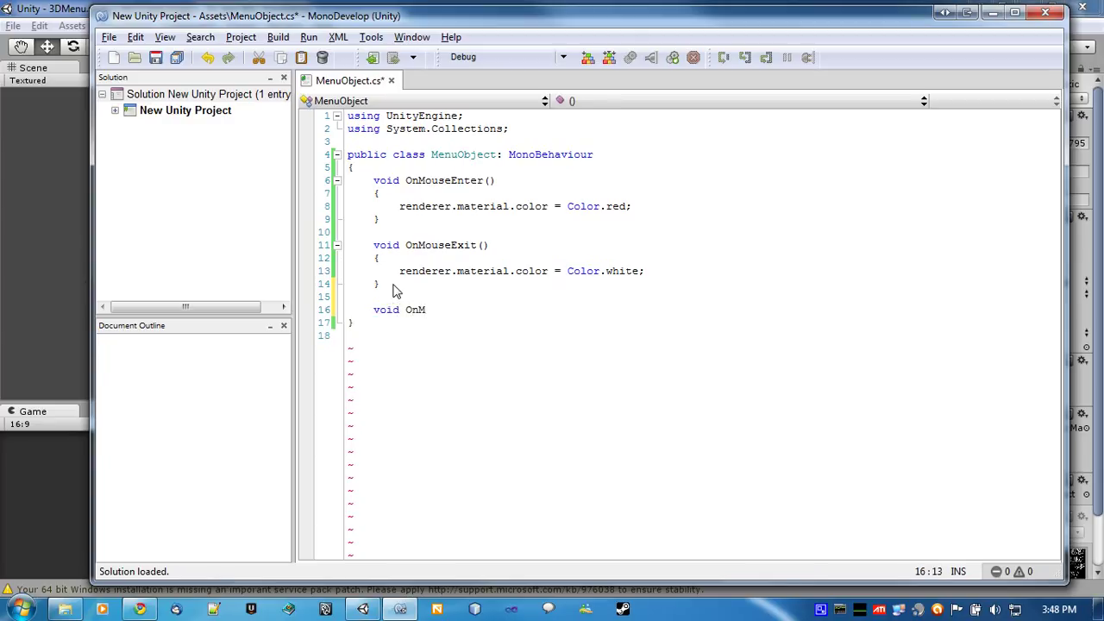
type("ouseDown()")
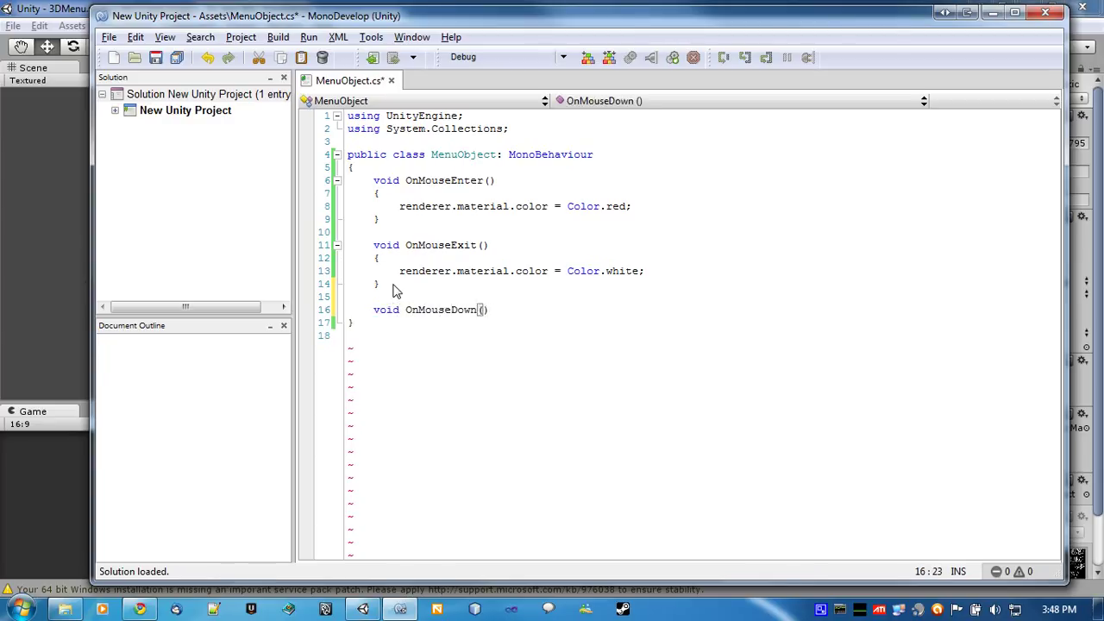
key("Return")
type("{")
key("Return")
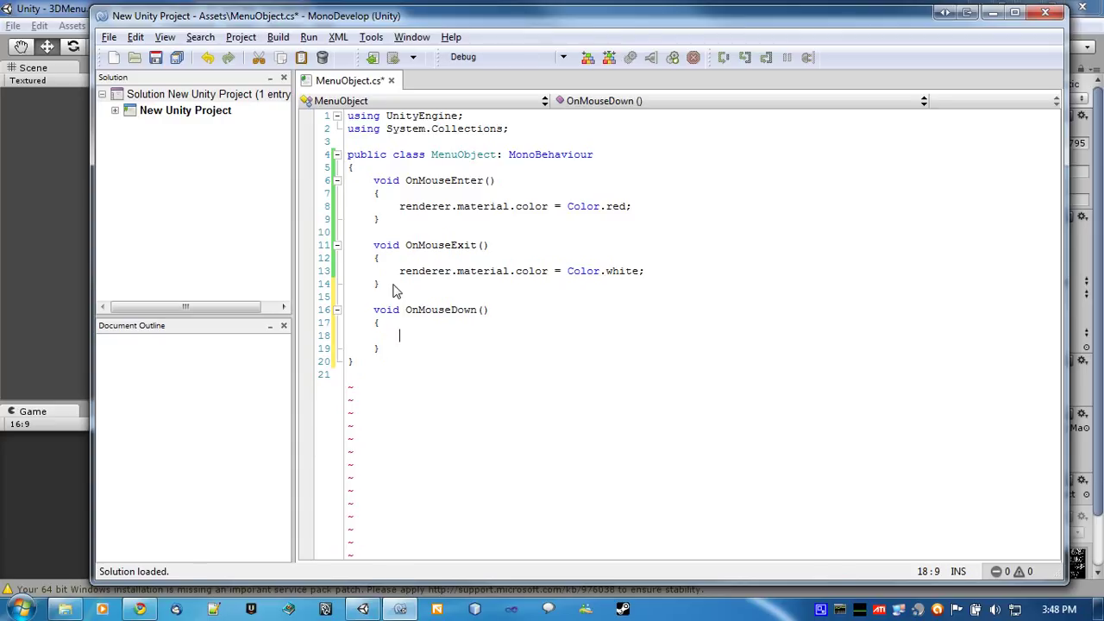
key("ctrl+s")
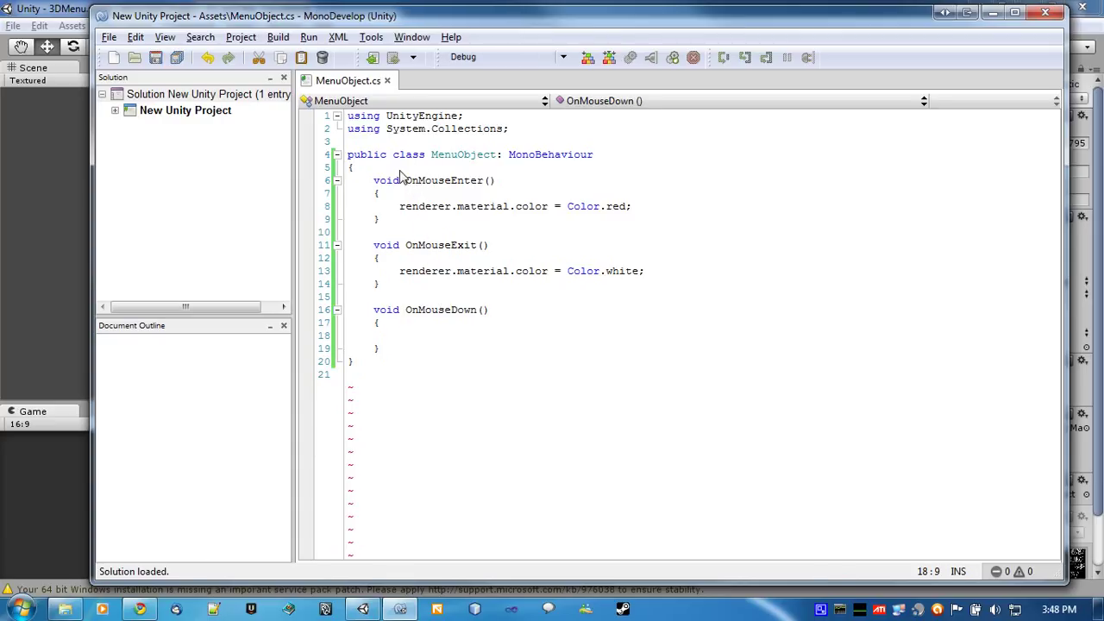
Add the field public bool isQuit = false; at the top of the class.
left_click(400, 172)
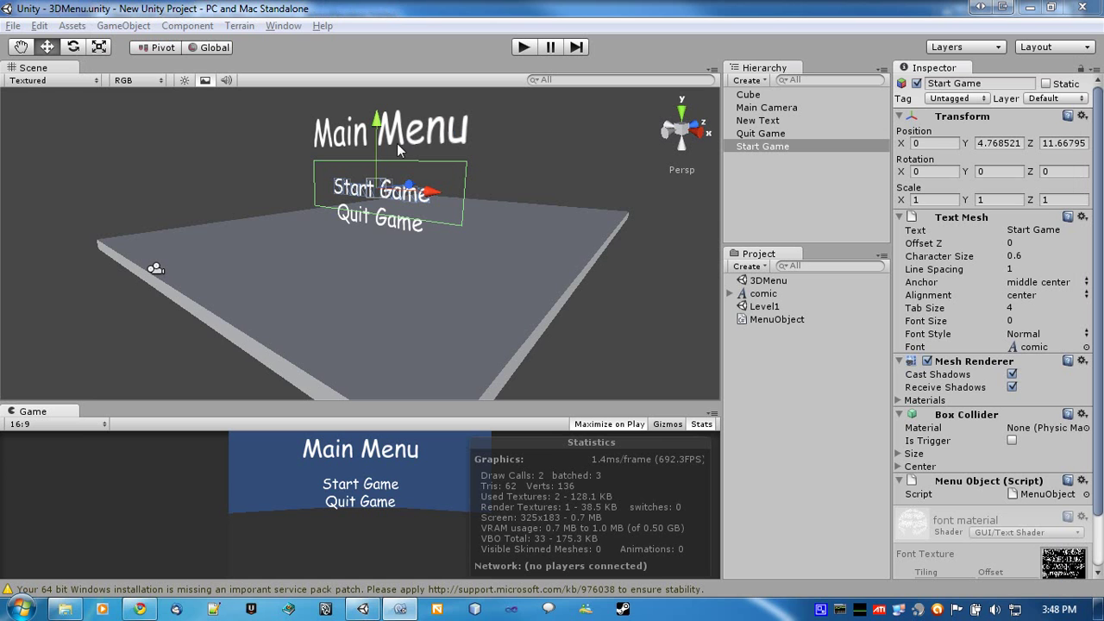
left_click(57, 8)
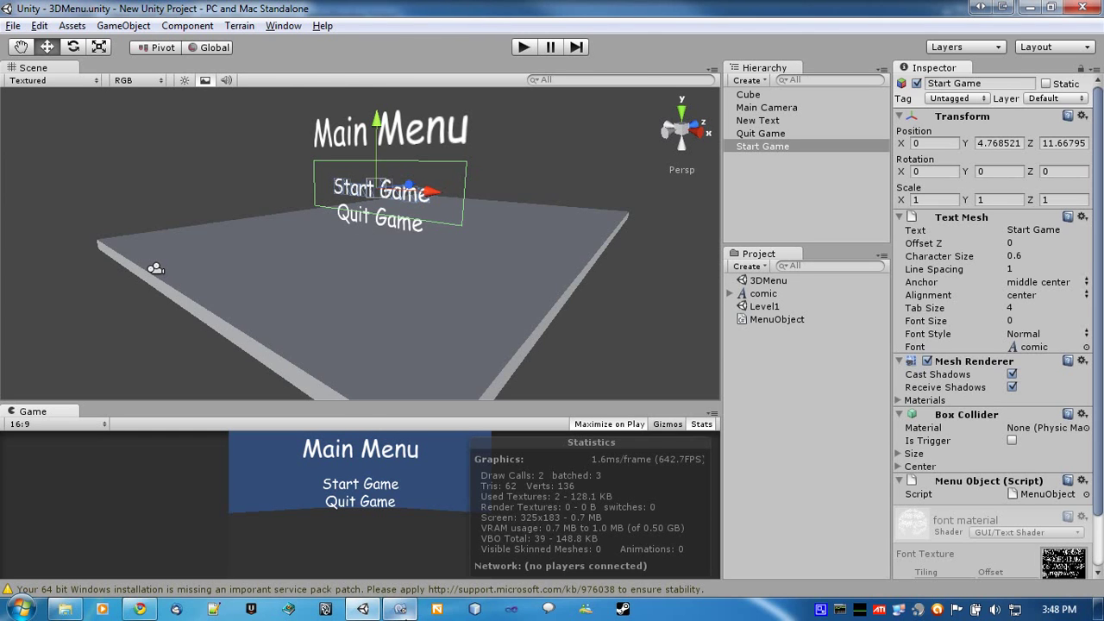
left_click(400, 609)
key("Return")
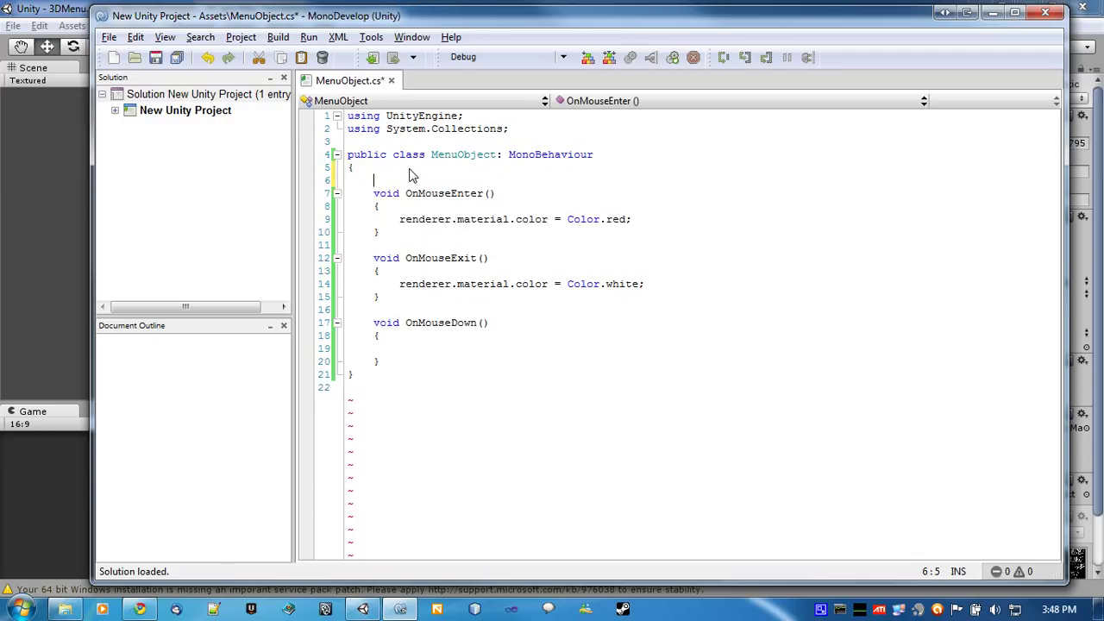
type("public bool ")
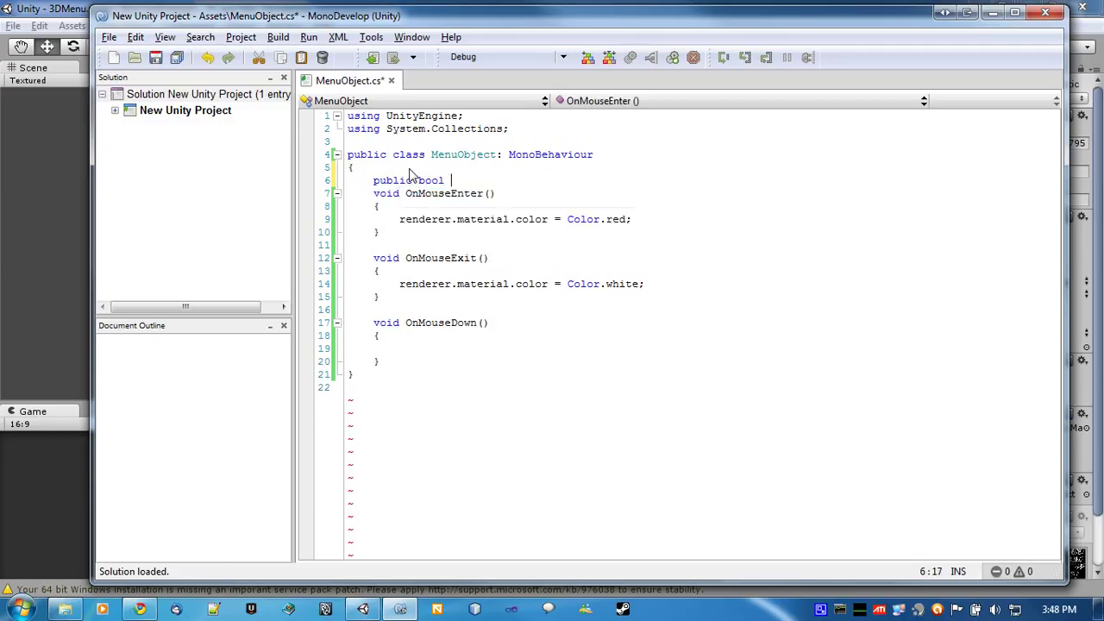
type("isQuit")
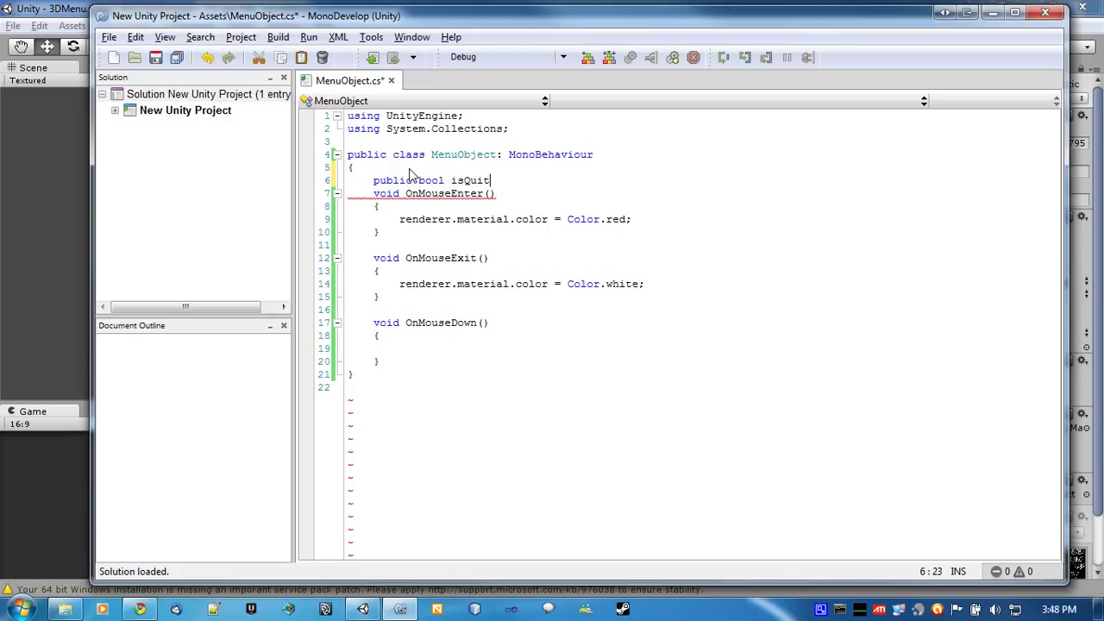
type(" = false;")
key("Return")
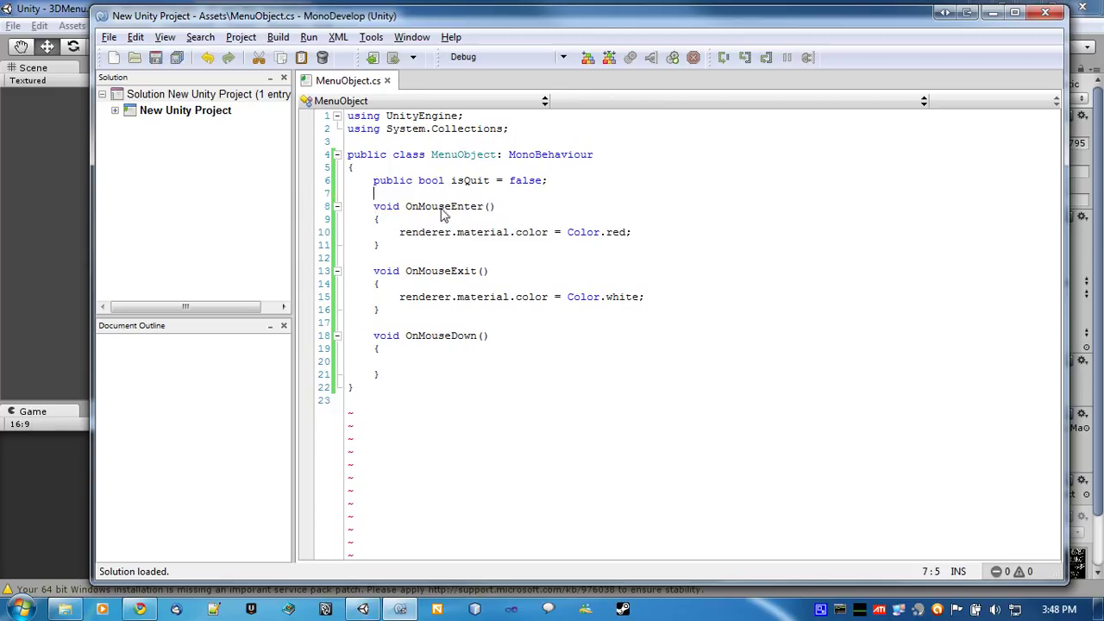
In OnMouseDown, add if (isQuit) { Application.Quit(); }.
left_click(436, 369)
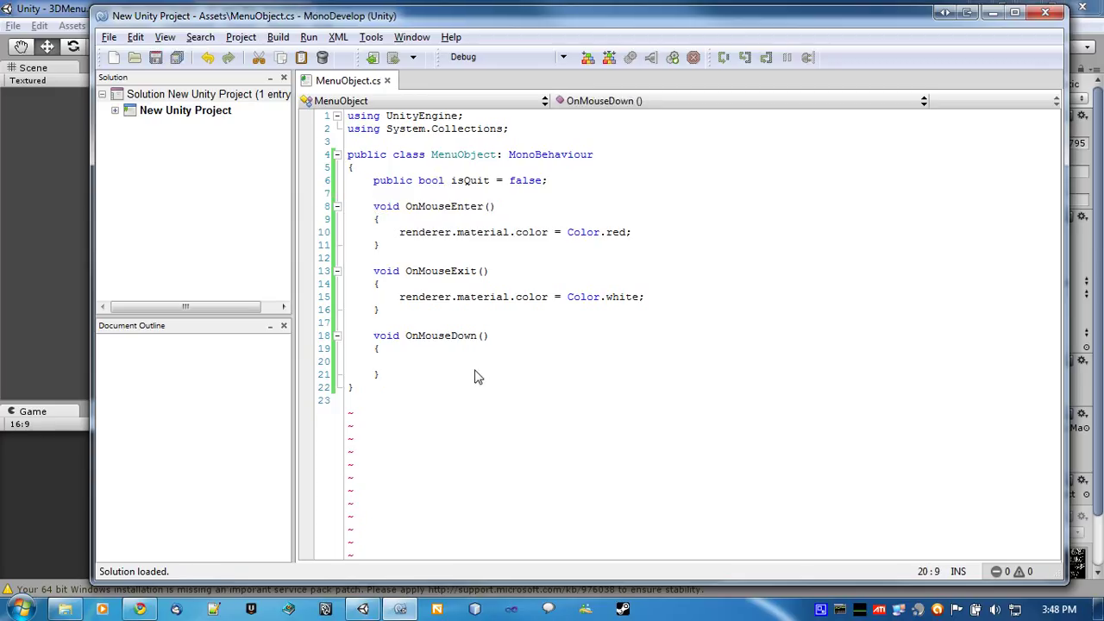
type("if()")
key("Return")
type("{")
key("Return")
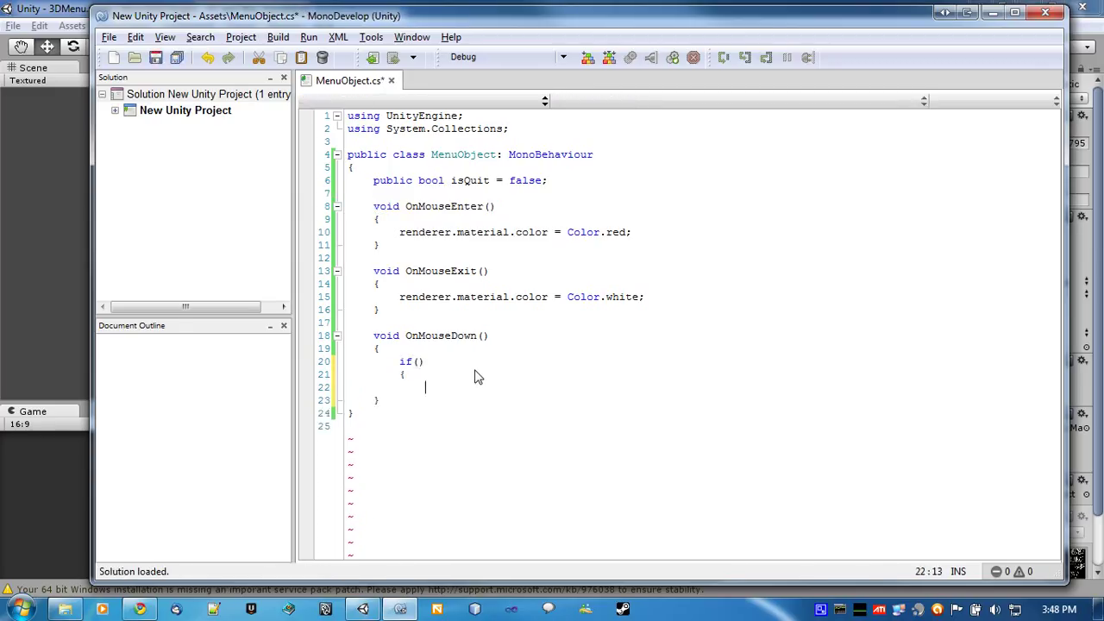
type("}")
key("Up")
key("Up")
key("Right")
key("Right")
type("isQu")
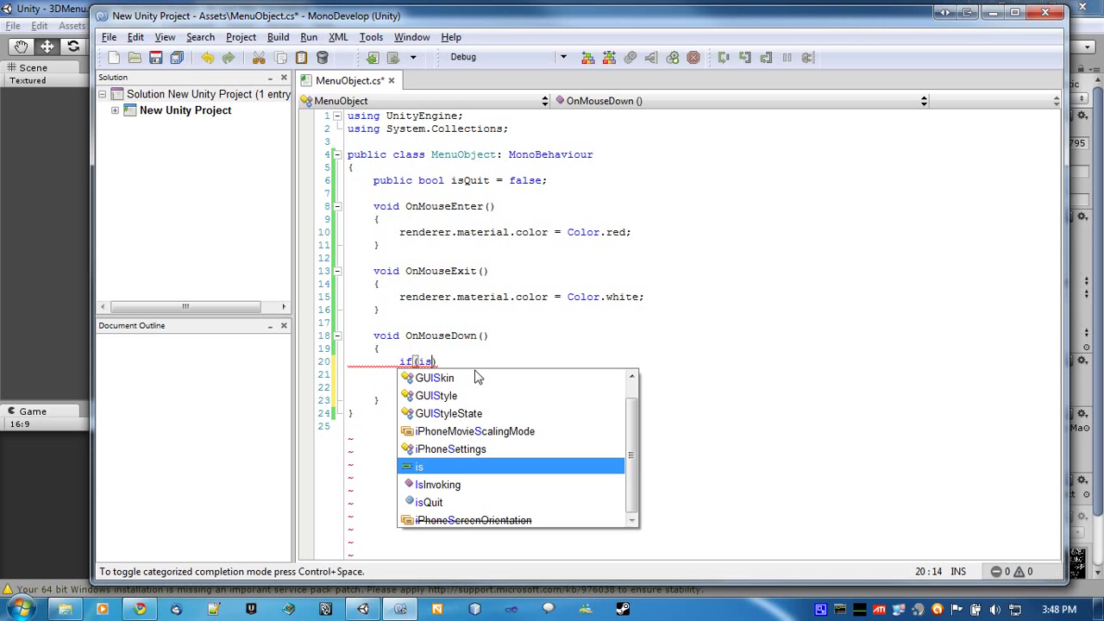
key("Return")
left_click(438, 377)
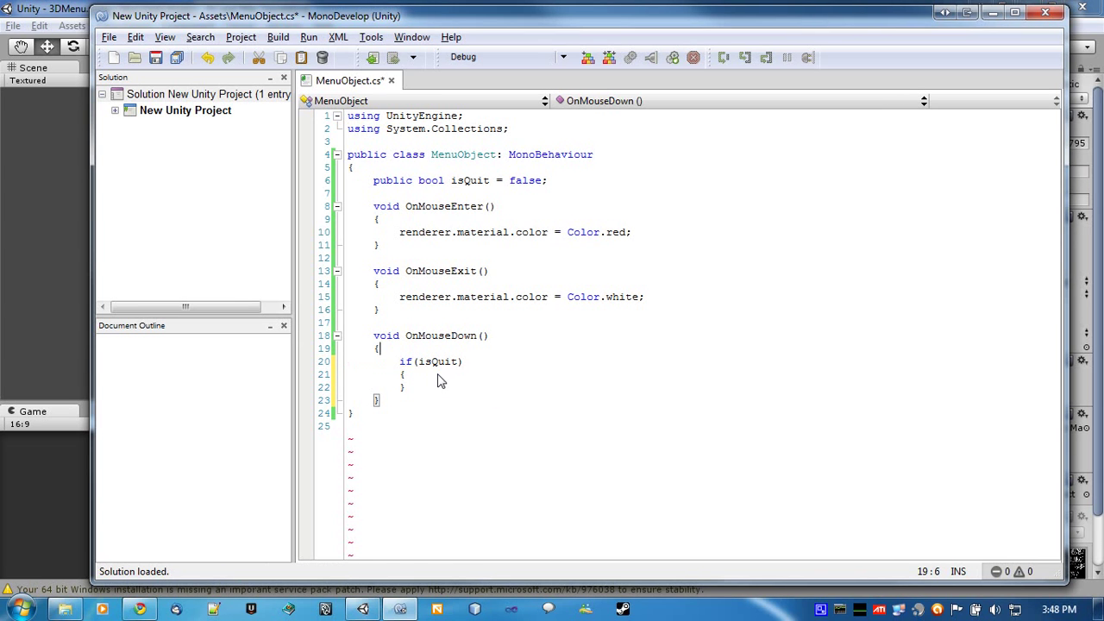
key("Return")
type("Applica")
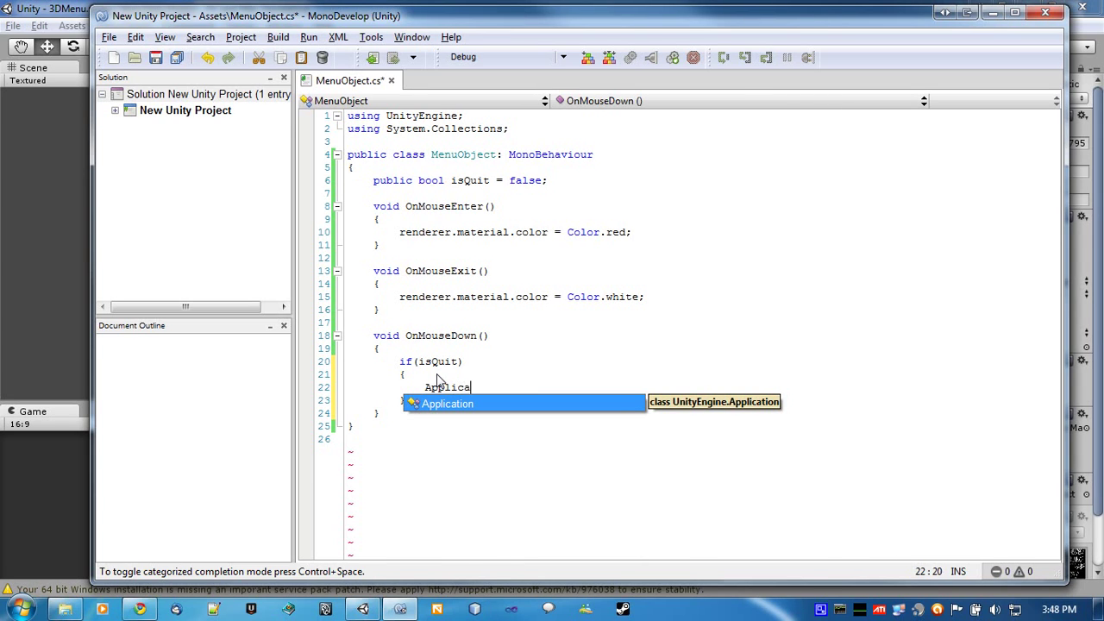
type("tion.Quit")
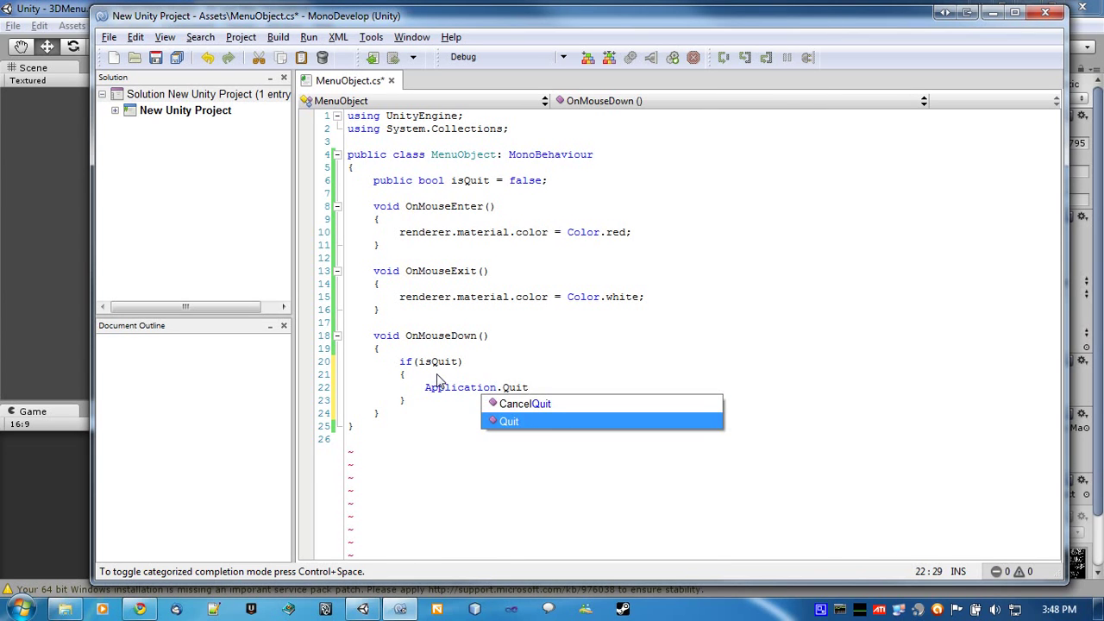
type("();")
Add an else branch calling Application.LoadLevel(1), then save and build the script.
key("Down")
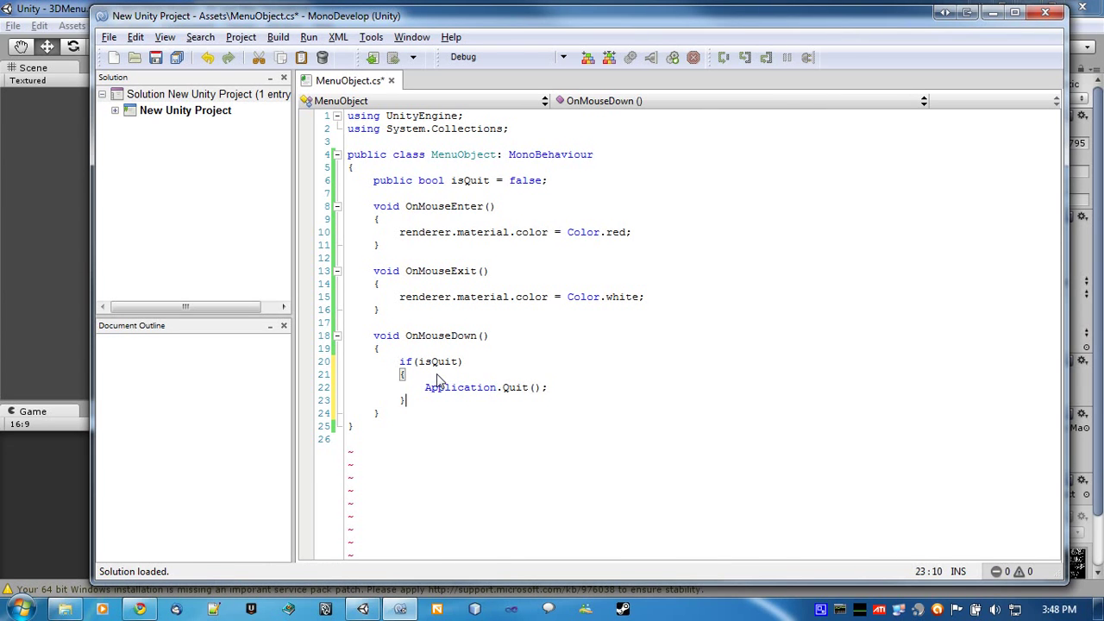
key("Return")
type("else")
key("Return")
type("{")
key("Return")
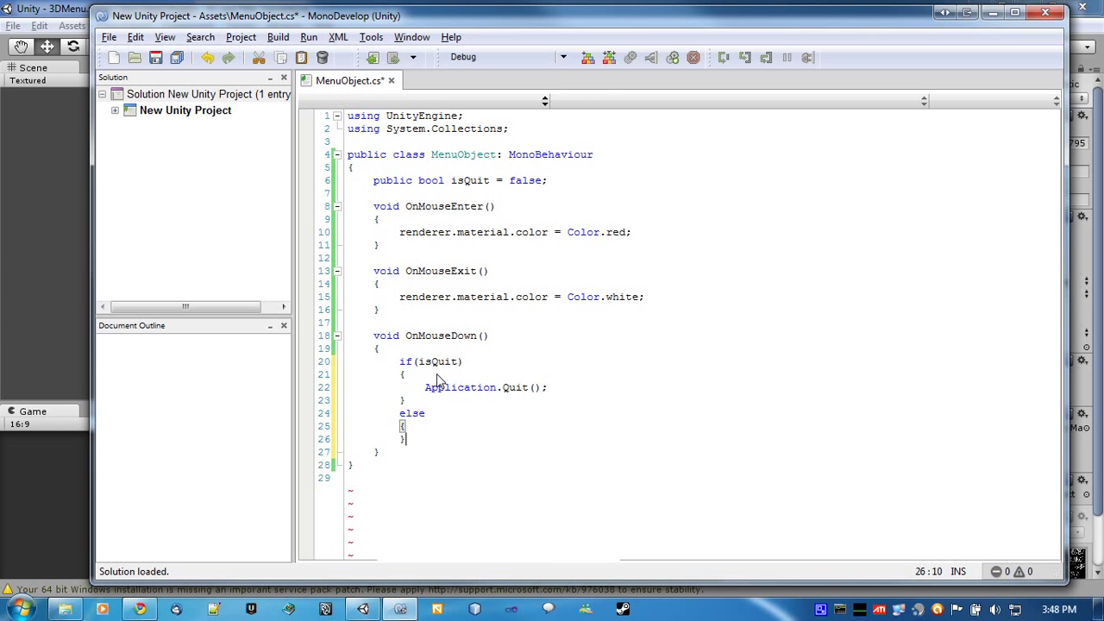
type("Appli")
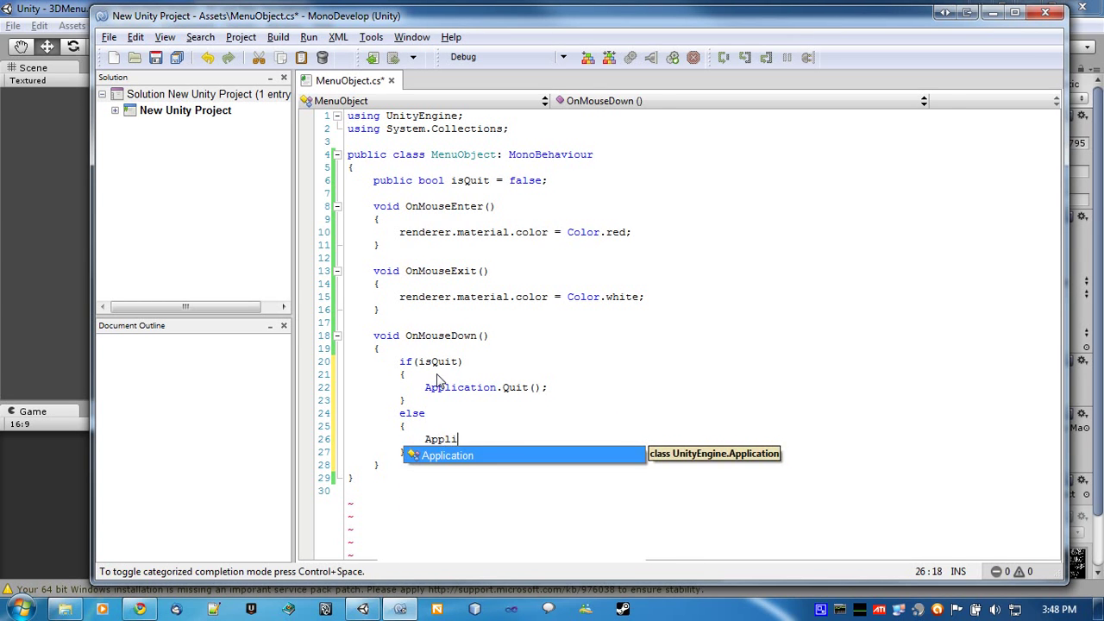
type("cation.LoadLe")
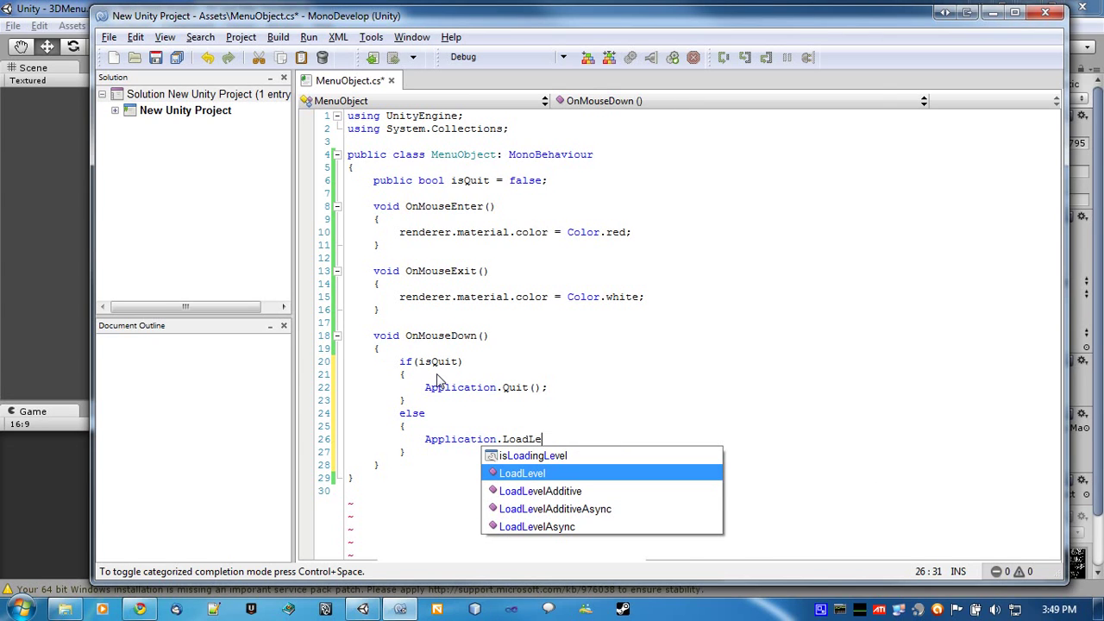
type("vel(2")
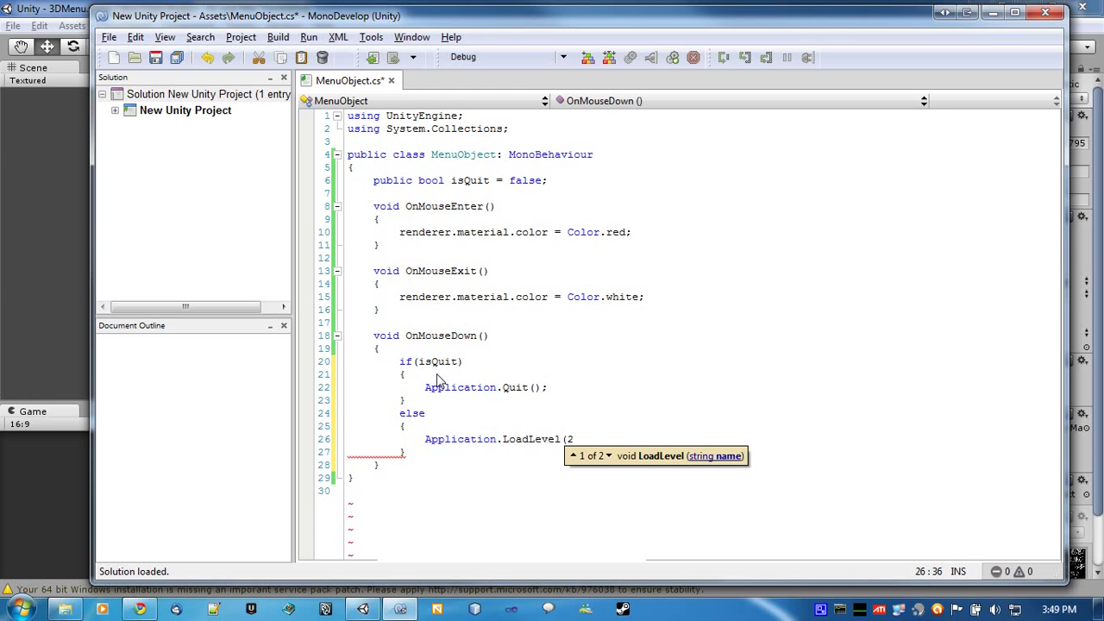
key("BackSpace")
type("1);")
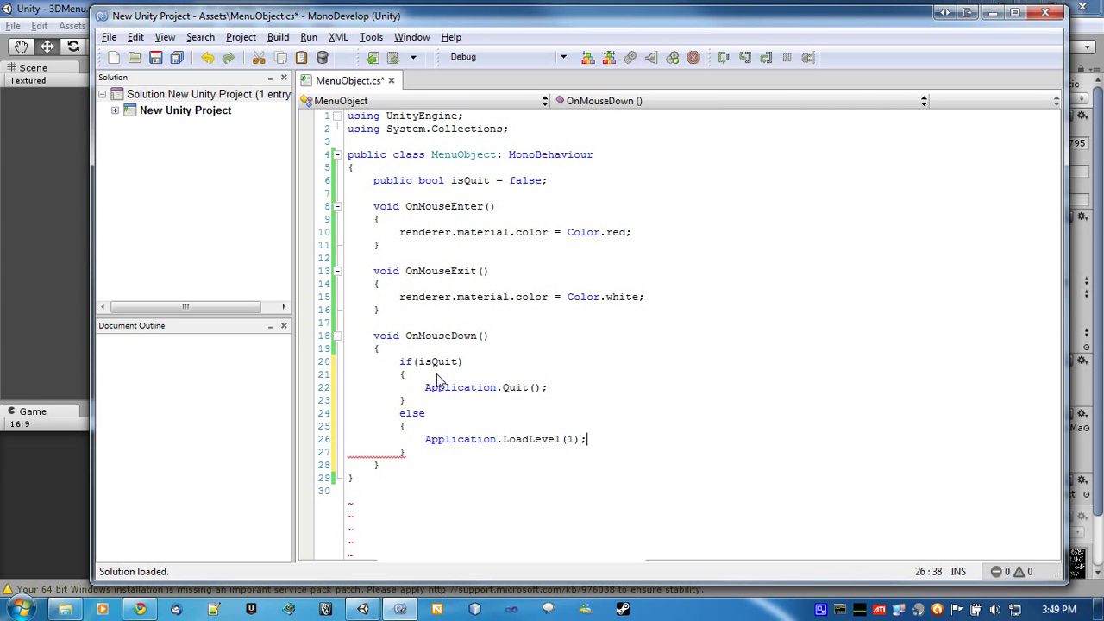
key("ctrl+s")
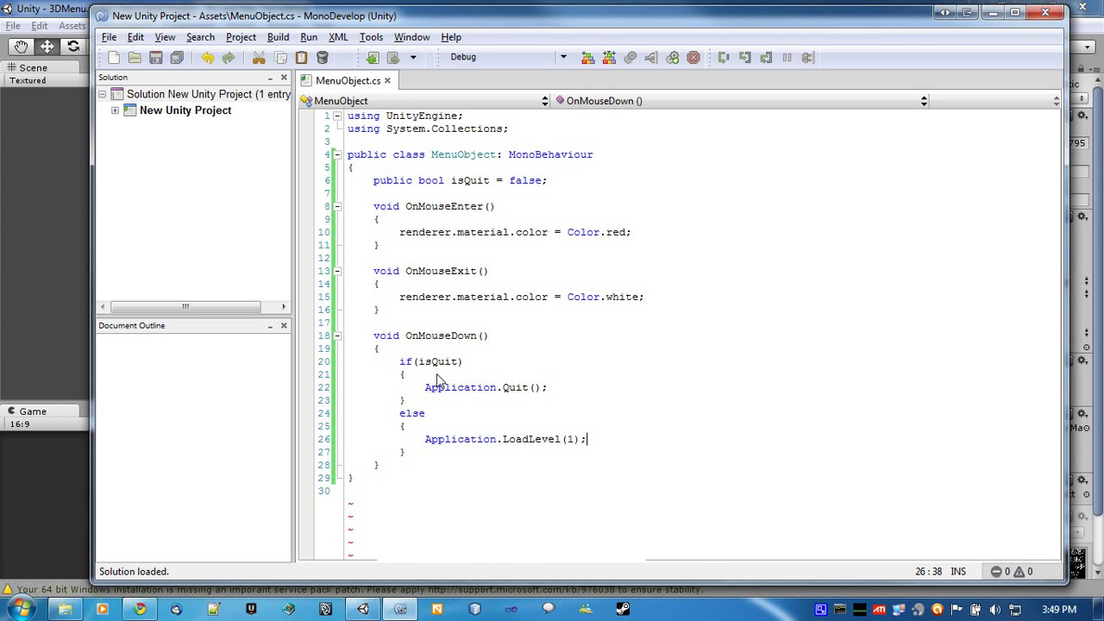
key("F8")
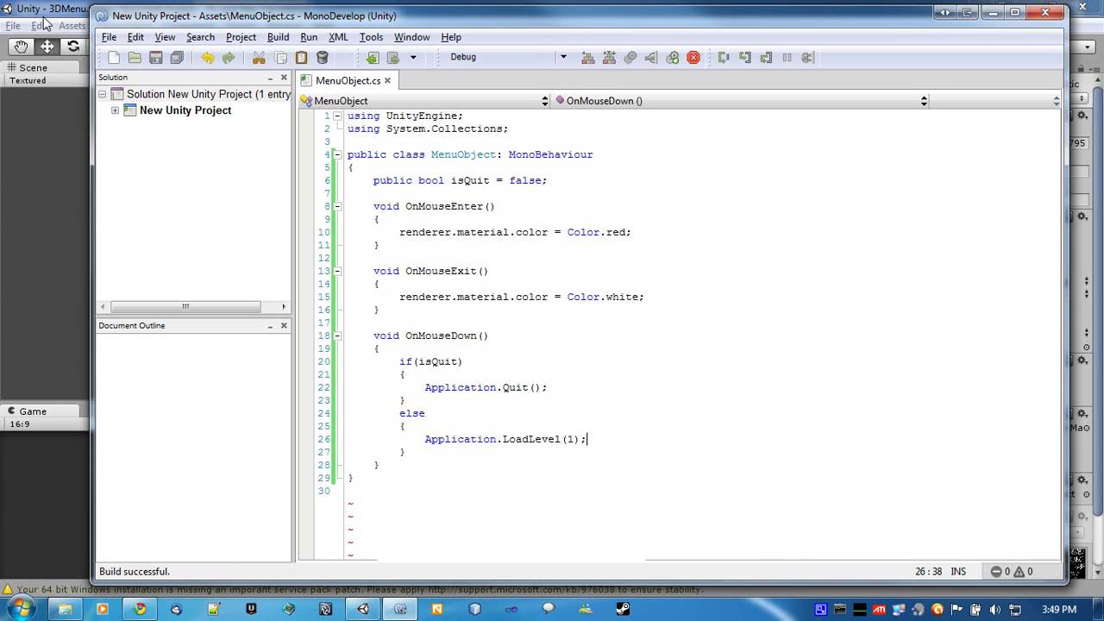
Tick Is Quit on Quit Game's Menu Object component and start Play mode.
left_click(43, 24)
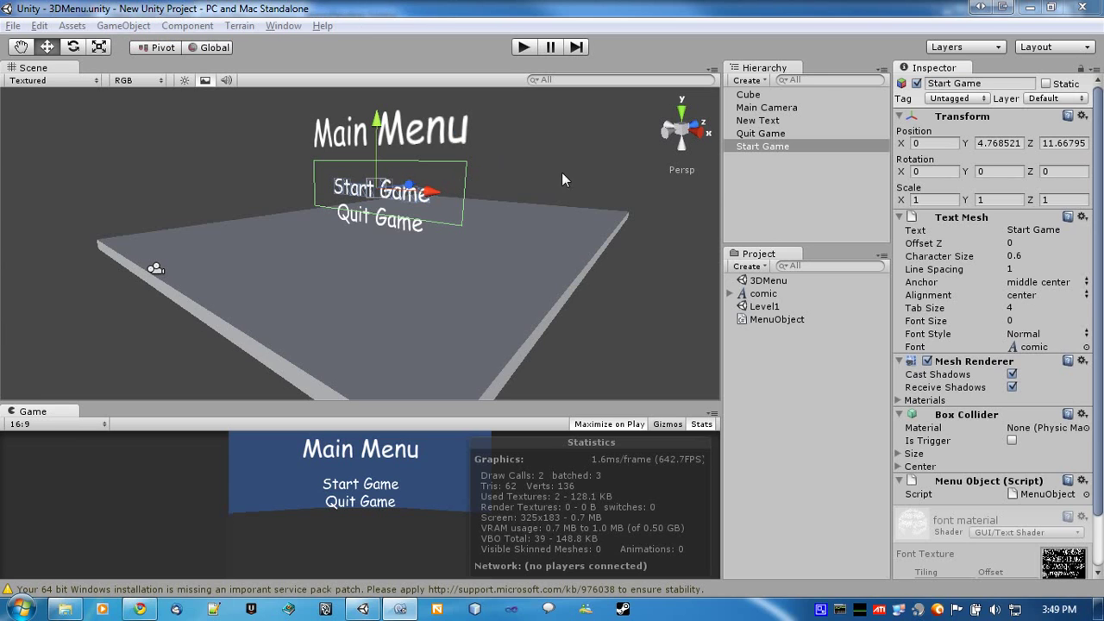
left_click(760, 133)
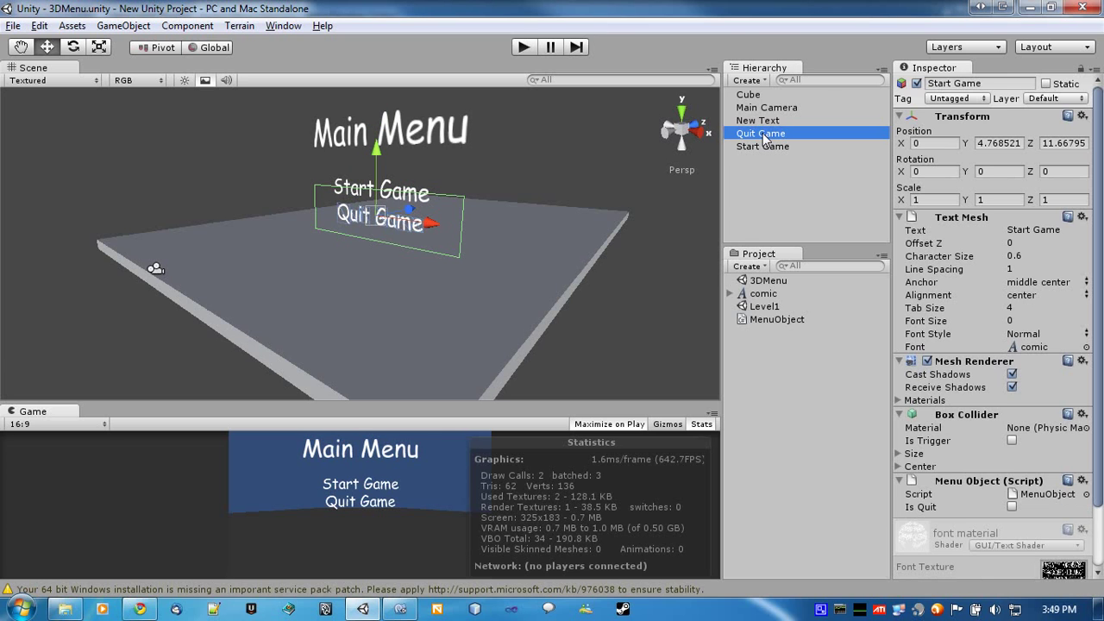
left_click(1013, 508)
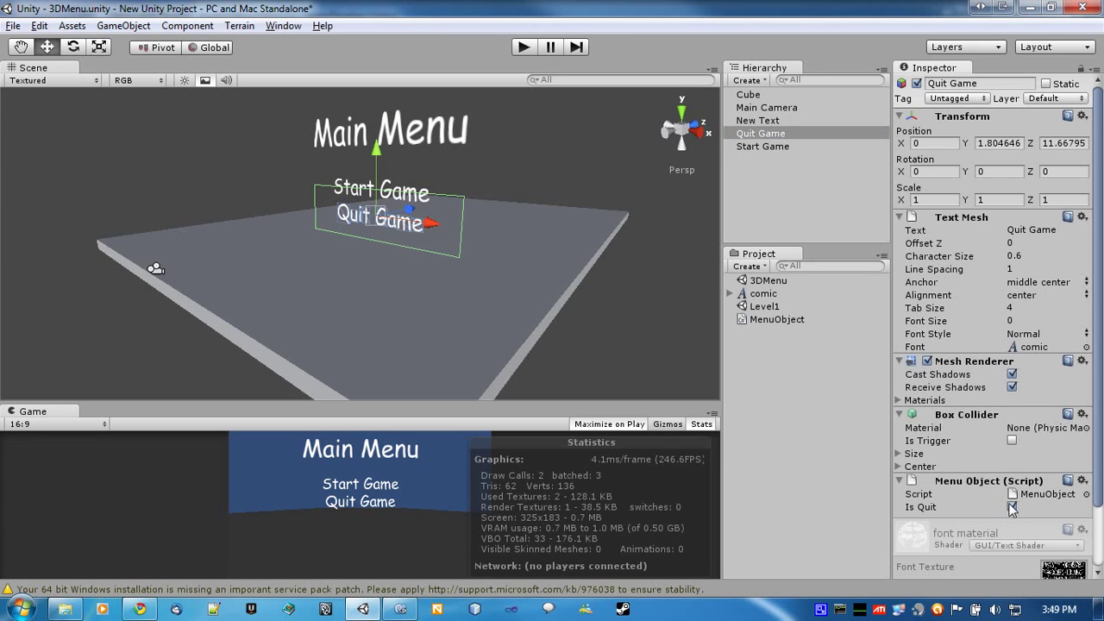
left_click(524, 47)
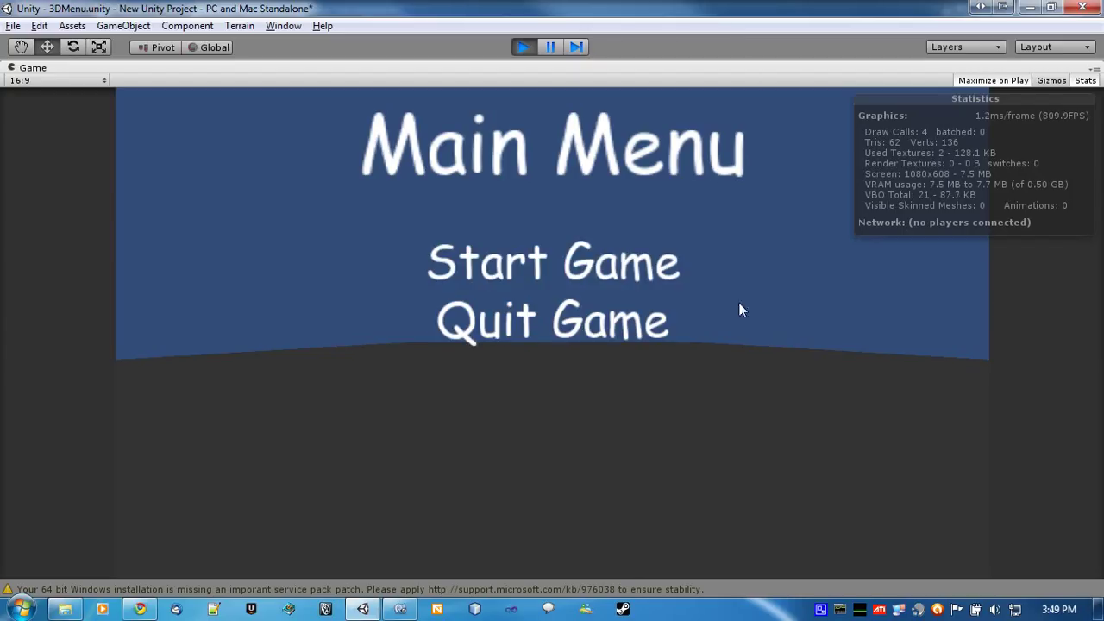
Click Start Game in the Game view to load Level1, then stop playing.
left_click(526, 269)
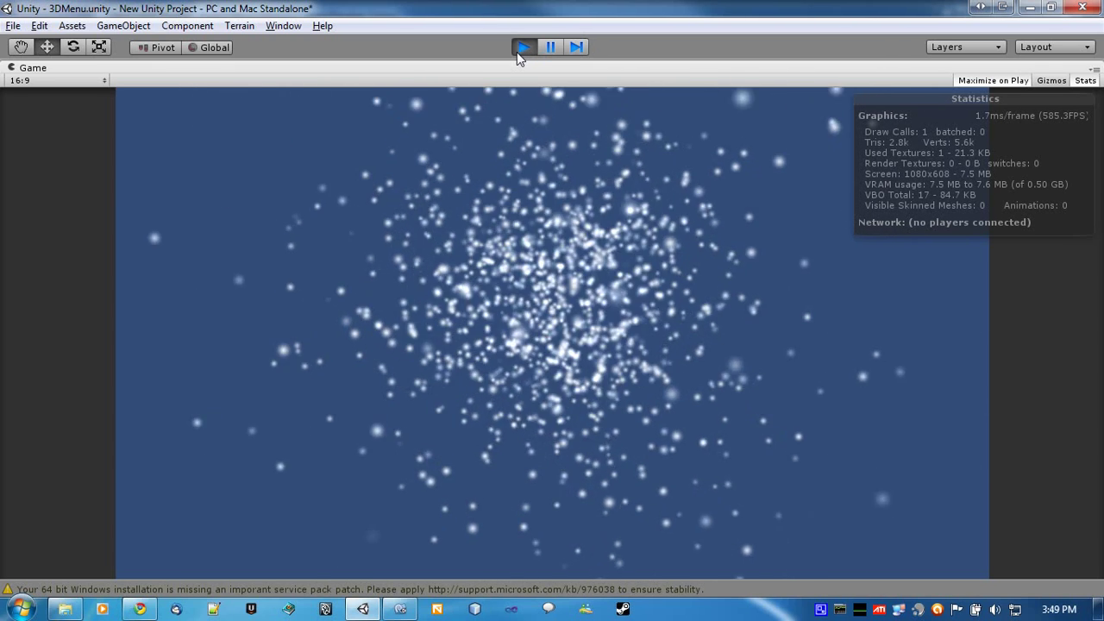
left_click(522, 49)
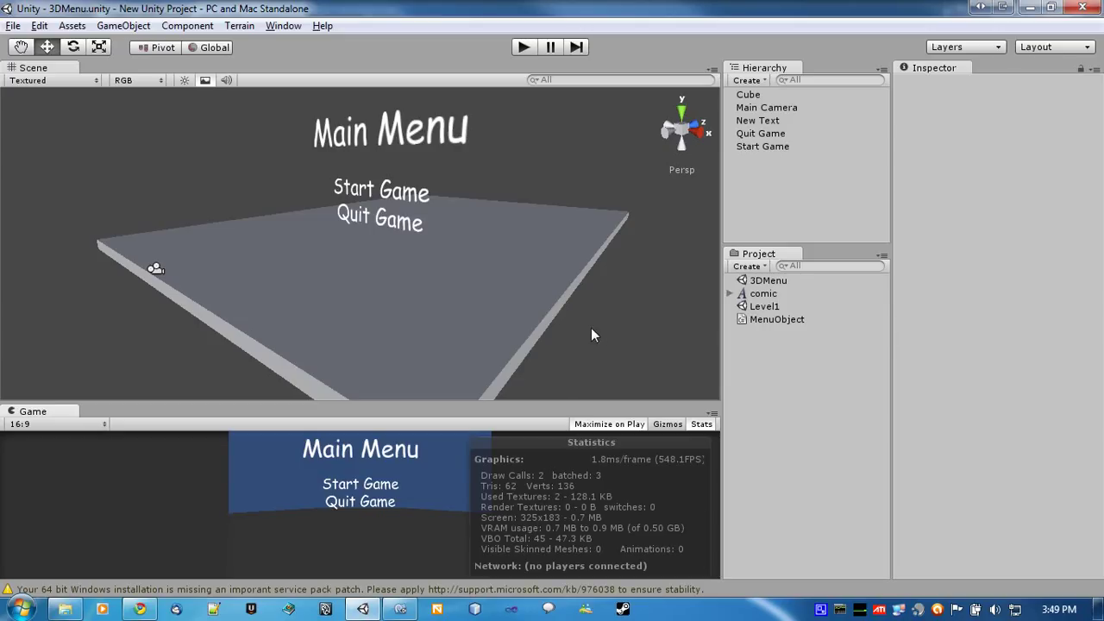
Orbit the Scene view to see the Main Menu text and plane from another angle.
left_click_drag(433, 231, 376, 140, "alt")
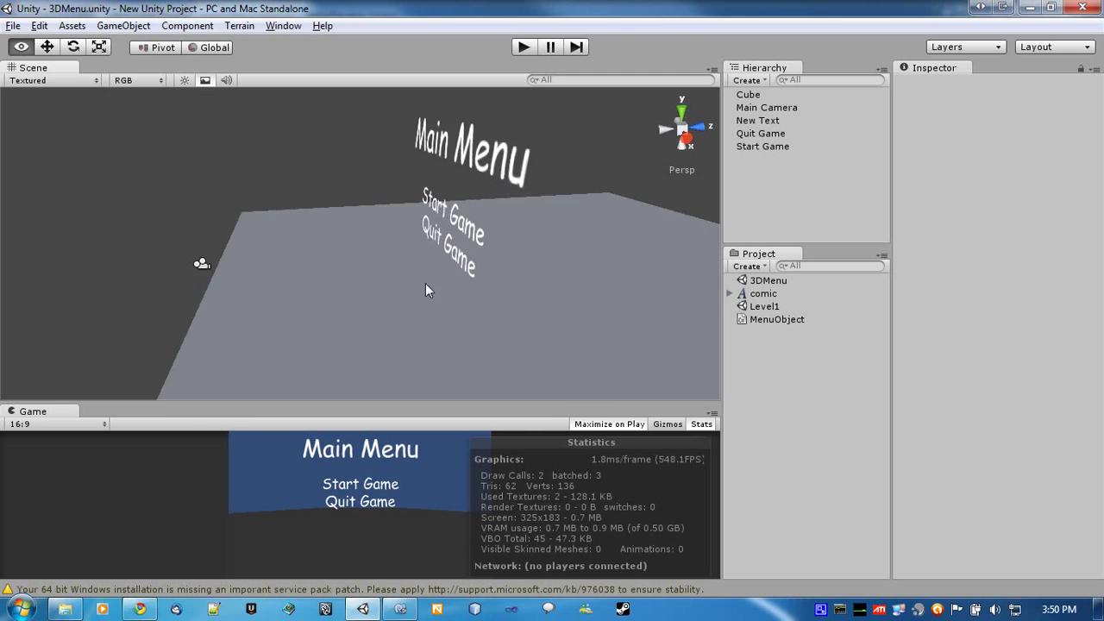